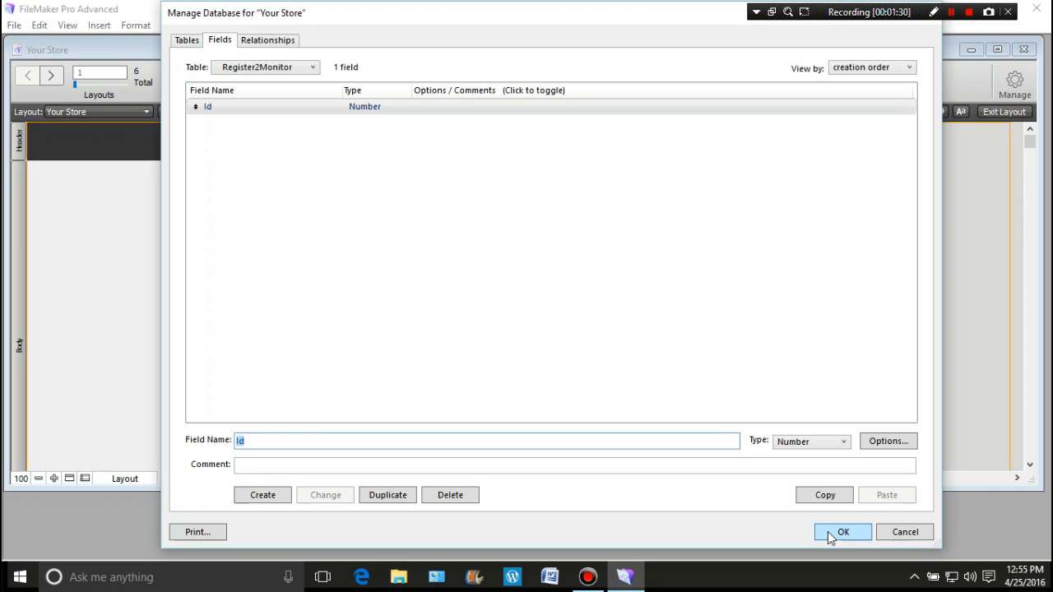
# Accept the database definitions, then enlarge the Your Store layout to the page boundary by widening it and extending the body downward
pyautogui.click(828, 531)
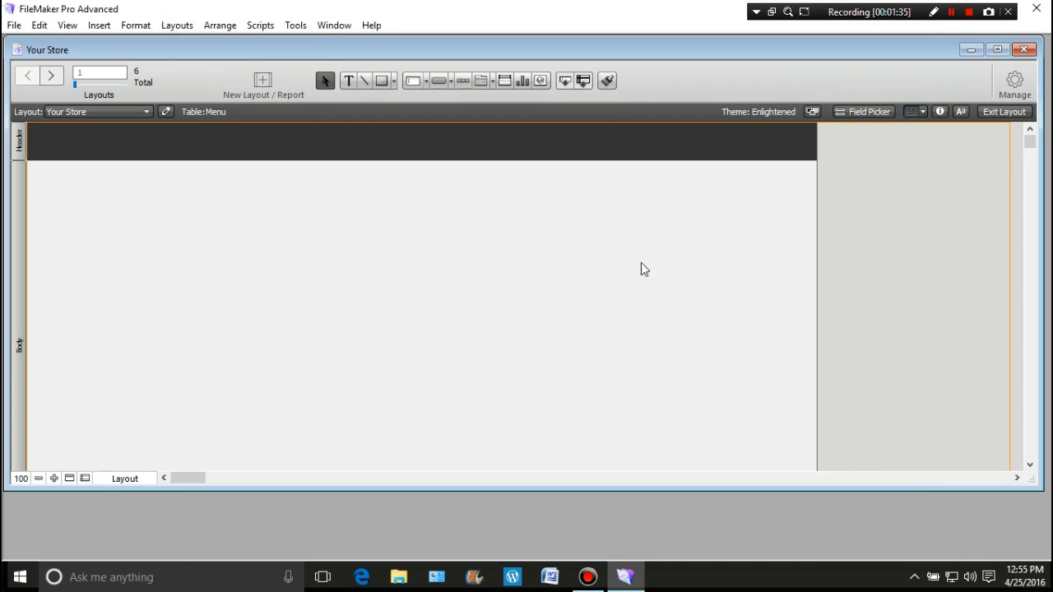
pyautogui.moveTo(817, 231); pyautogui.dragTo(1010, 229)
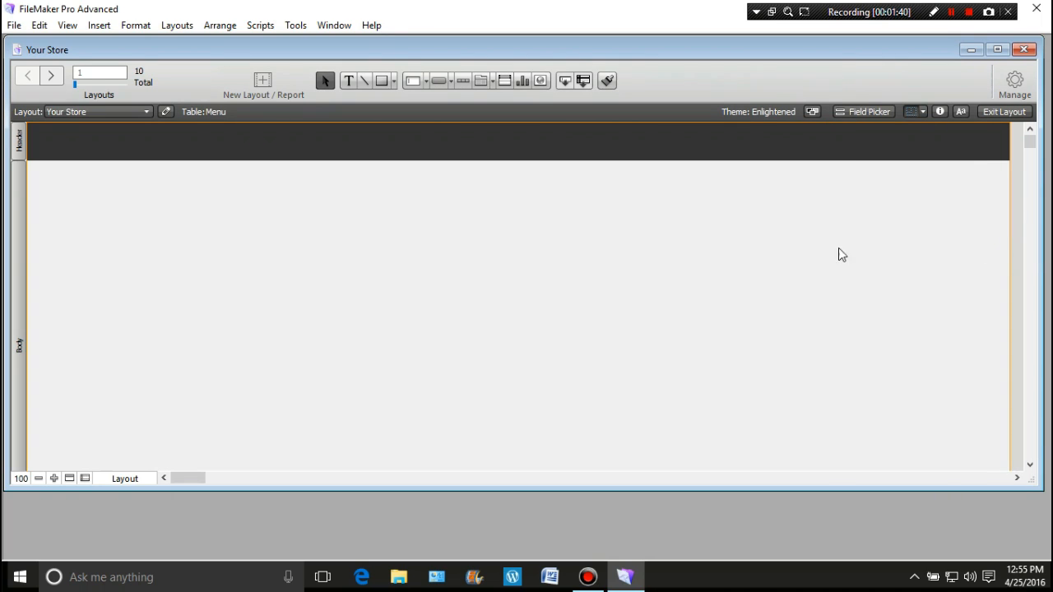
pyautogui.scroll(-5, 768, 246)
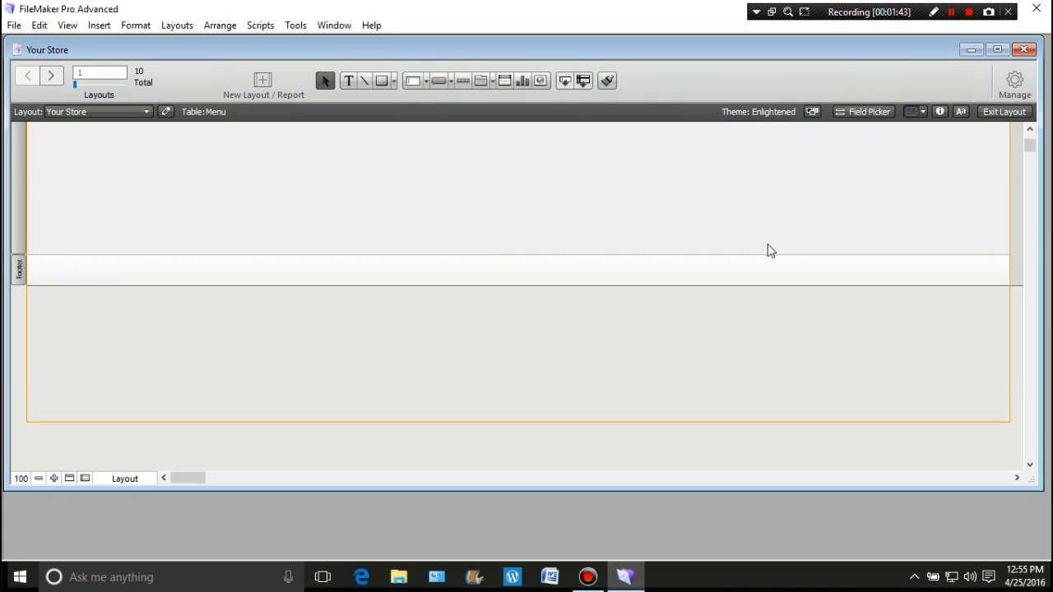
pyautogui.moveTo(498, 255); pyautogui.dragTo(494, 391)
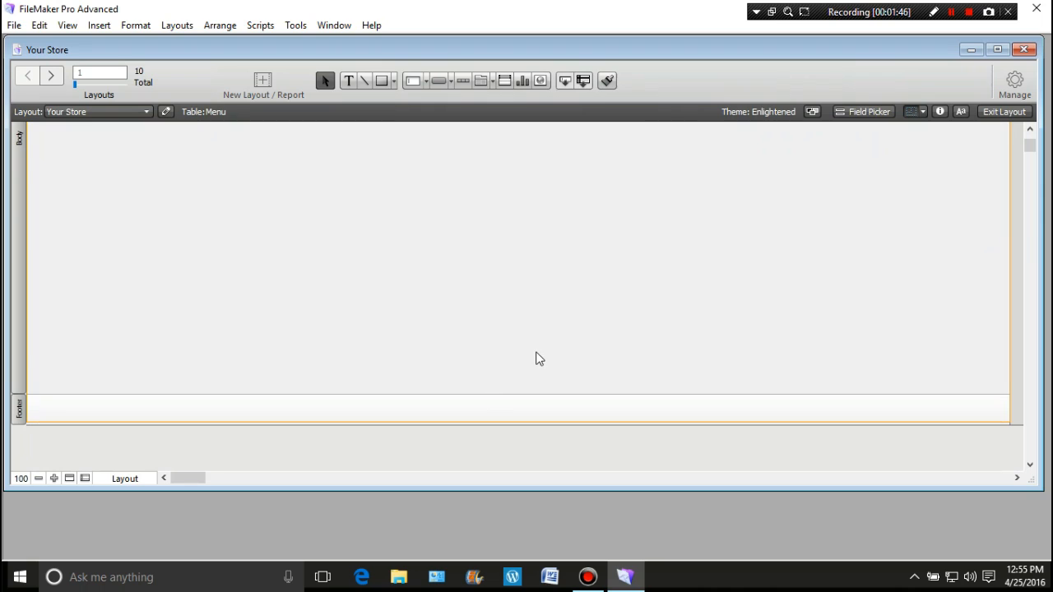
pyautogui.scroll(5, 536, 346)
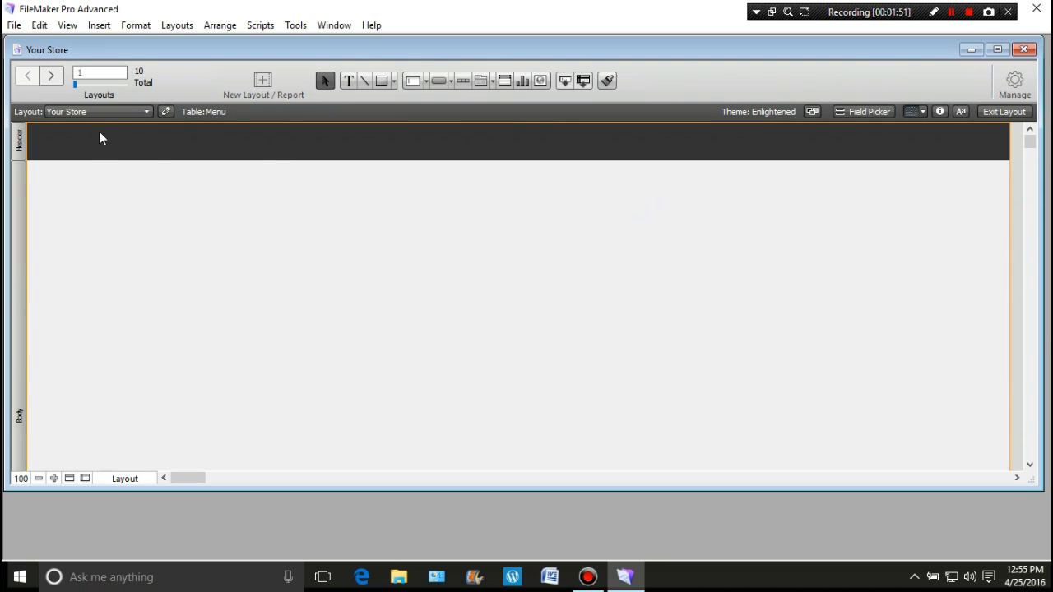
# In the layout manager, exclude every layout except Your Store from the layout menus
pyautogui.click(998, 78)
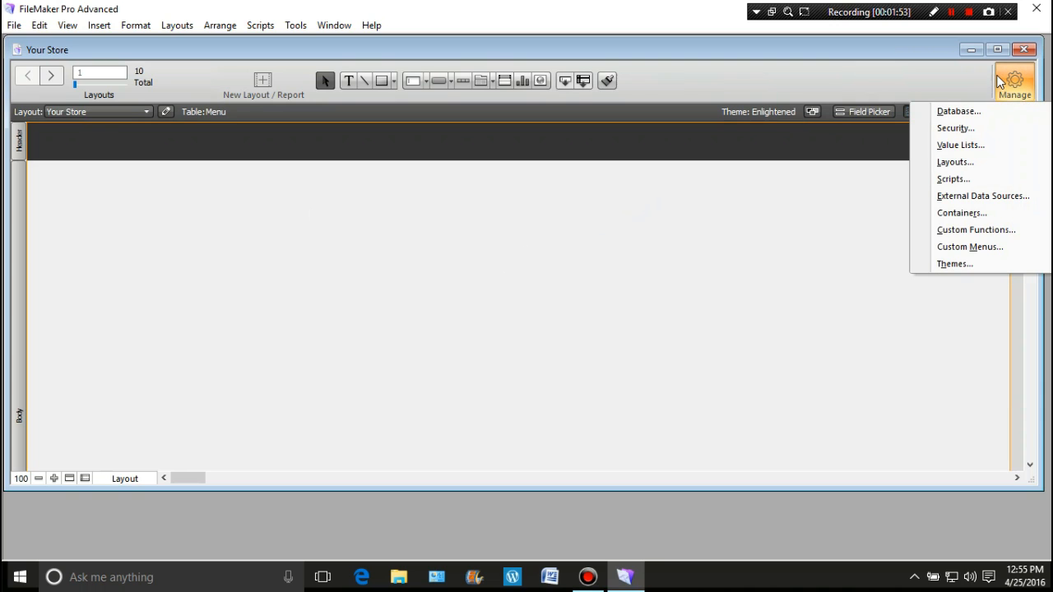
pyautogui.click(962, 162)
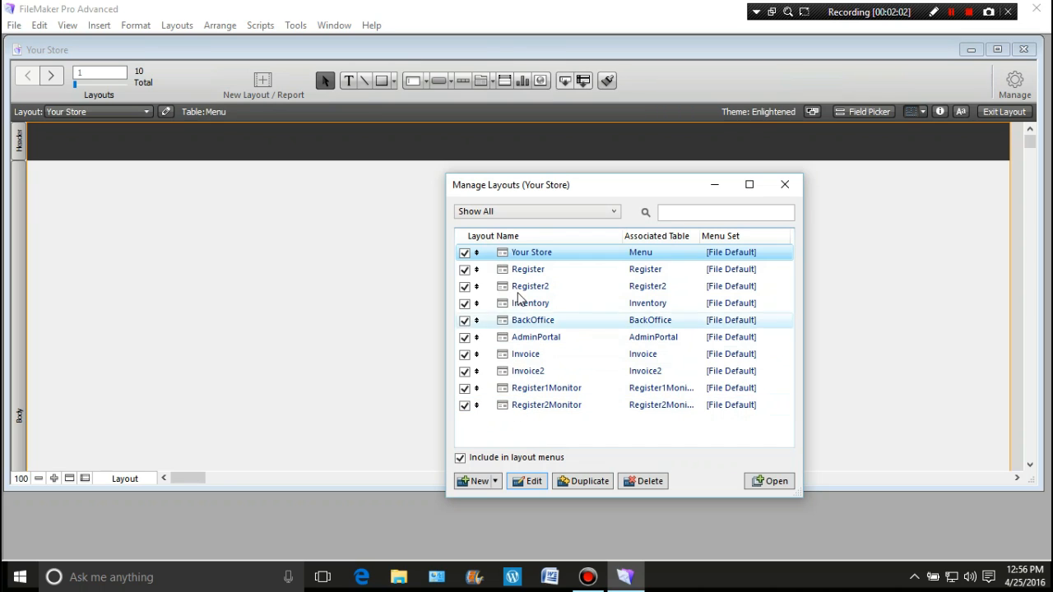
pyautogui.click(465, 253)
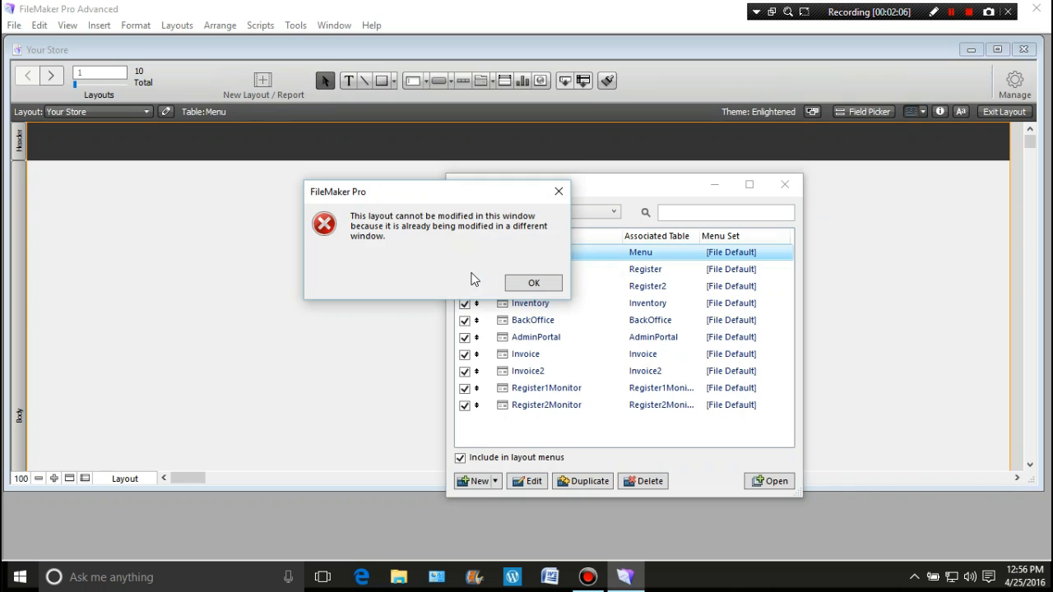
pyautogui.click(526, 283)
pyautogui.click(465, 270)
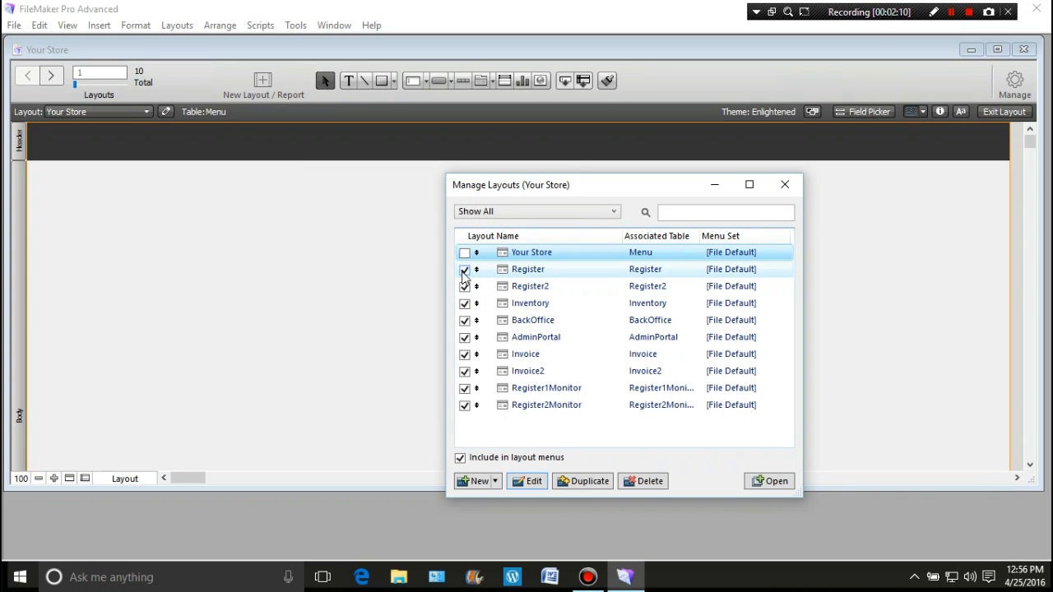
pyautogui.click(465, 287)
pyautogui.click(464, 304)
pyautogui.click(465, 320)
pyautogui.click(465, 338)
pyautogui.click(464, 354)
pyautogui.click(465, 371)
pyautogui.click(465, 389)
pyautogui.click(464, 405)
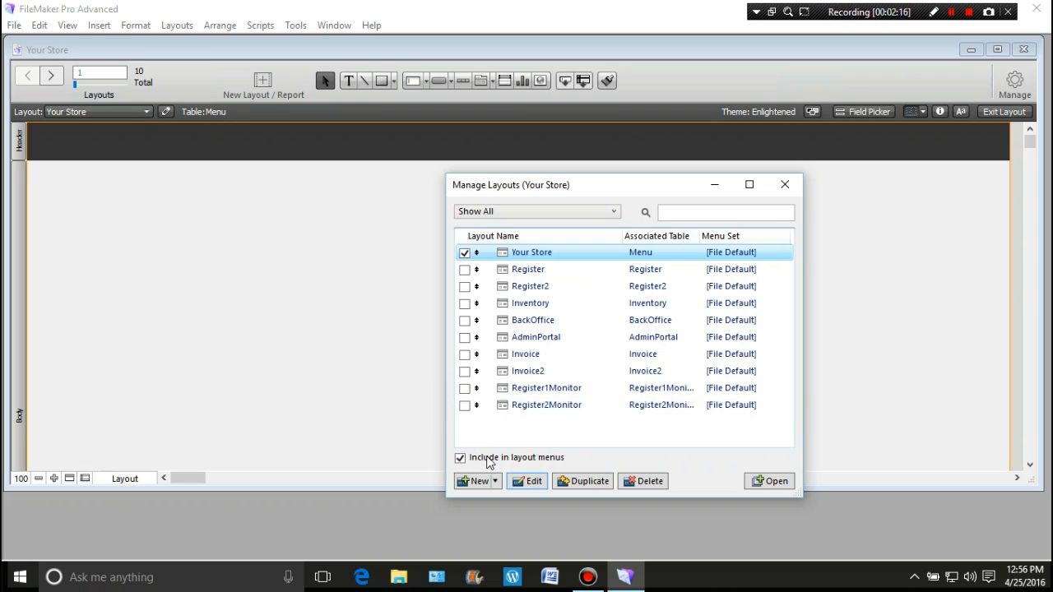
# Create a layout folder named Tables
pyautogui.click(496, 481)
pyautogui.click(496, 516)
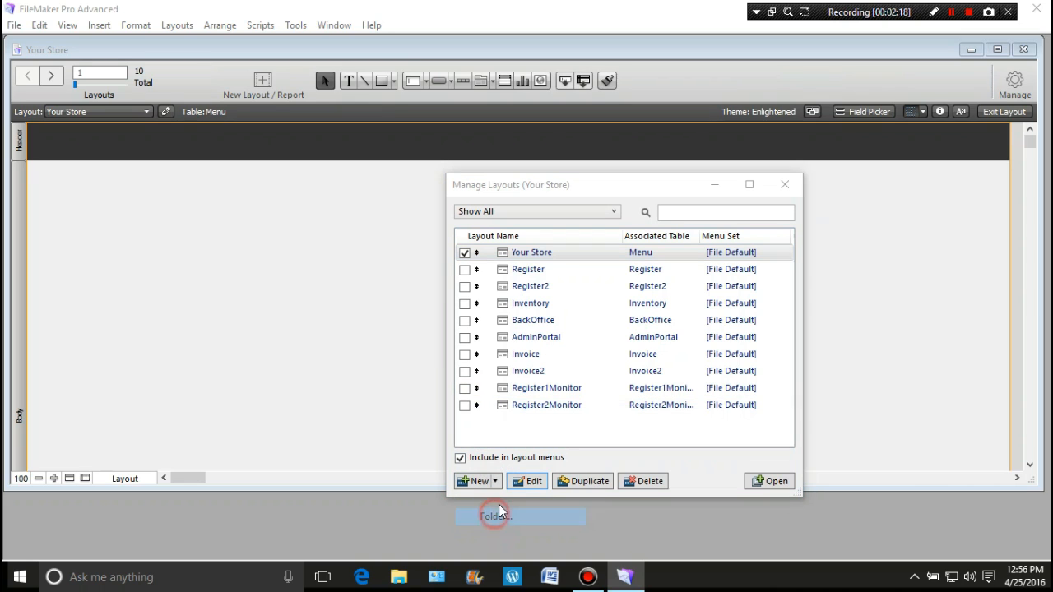
pyautogui.write('Tables')
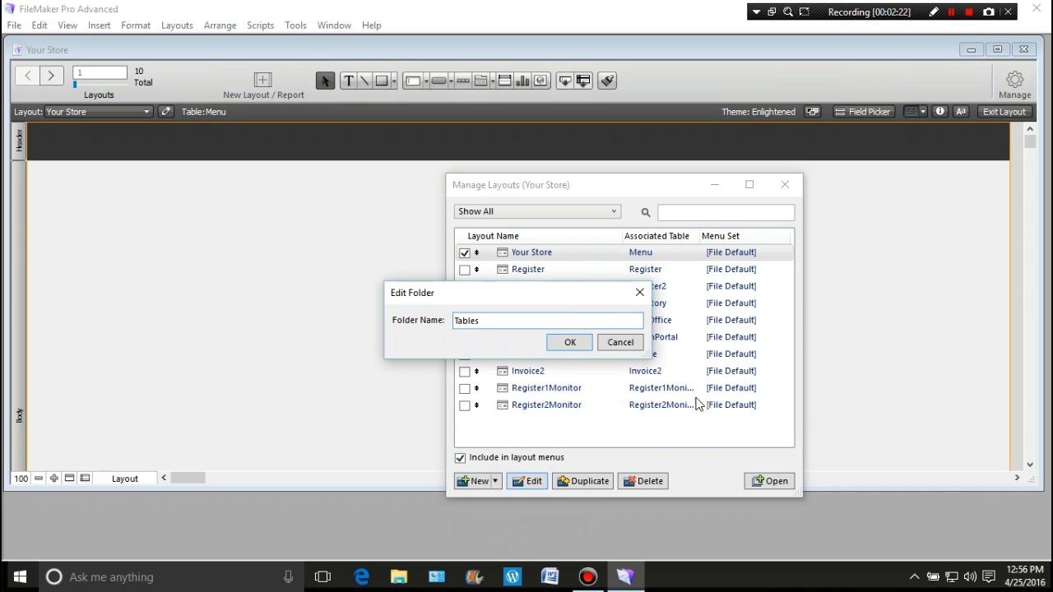
pyautogui.click(566, 345)
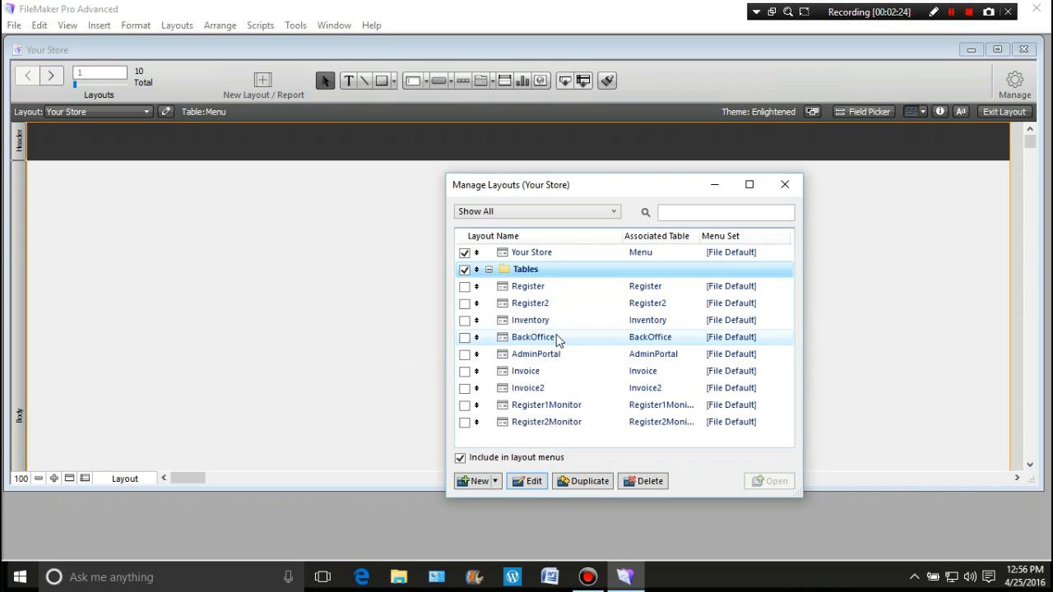
# Move all the layouts, Register through Register2Monitor and Your Store, into the Tables folder and collapse it
pyautogui.click(477, 286)
pyautogui.moveTo(505, 288); pyautogui.dragTo(498, 422)
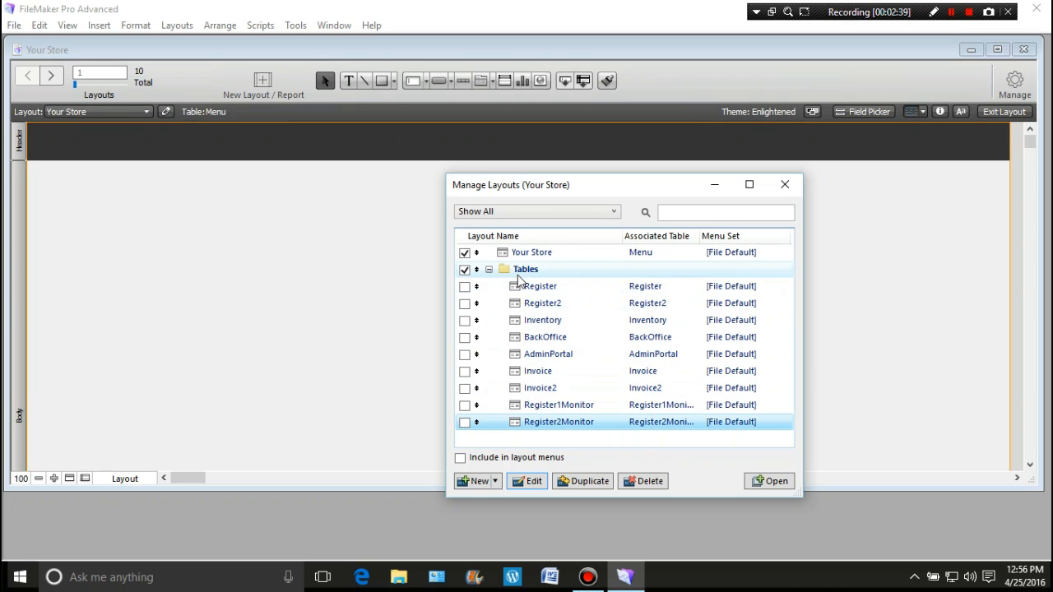
pyautogui.moveTo(476, 253); pyautogui.dragTo(481, 272)
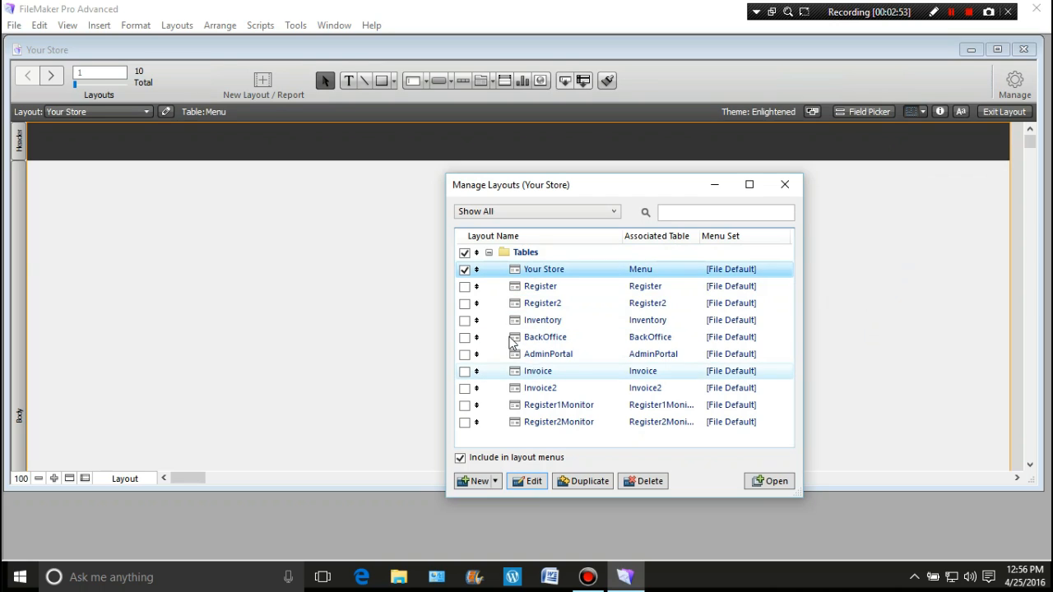
pyautogui.click(489, 253)
pyautogui.click(503, 303)
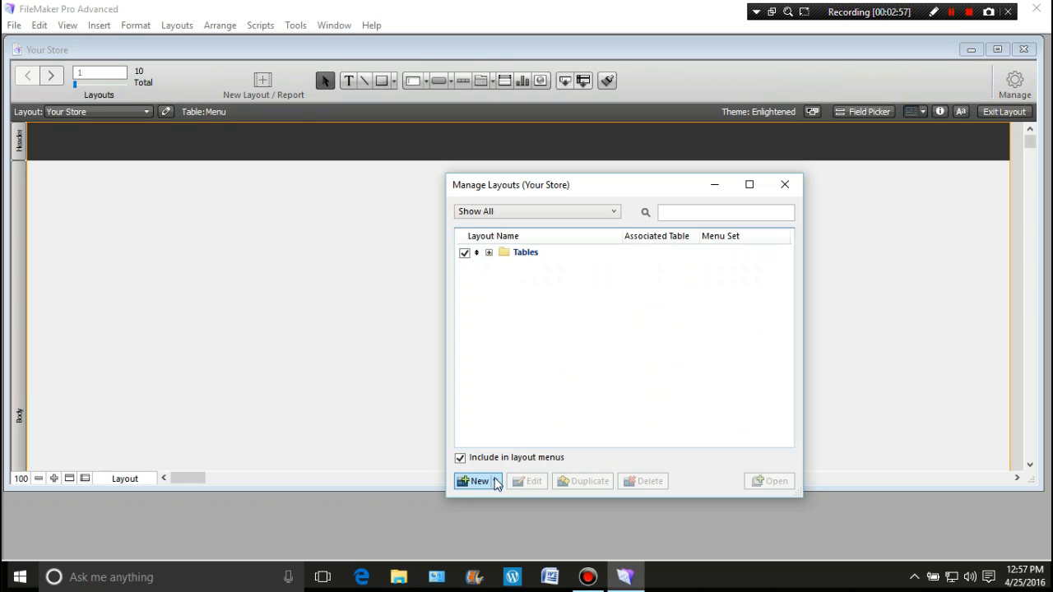
# Create a second layout folder named User_Layouts
pyautogui.click(497, 483)
pyautogui.click(502, 516)
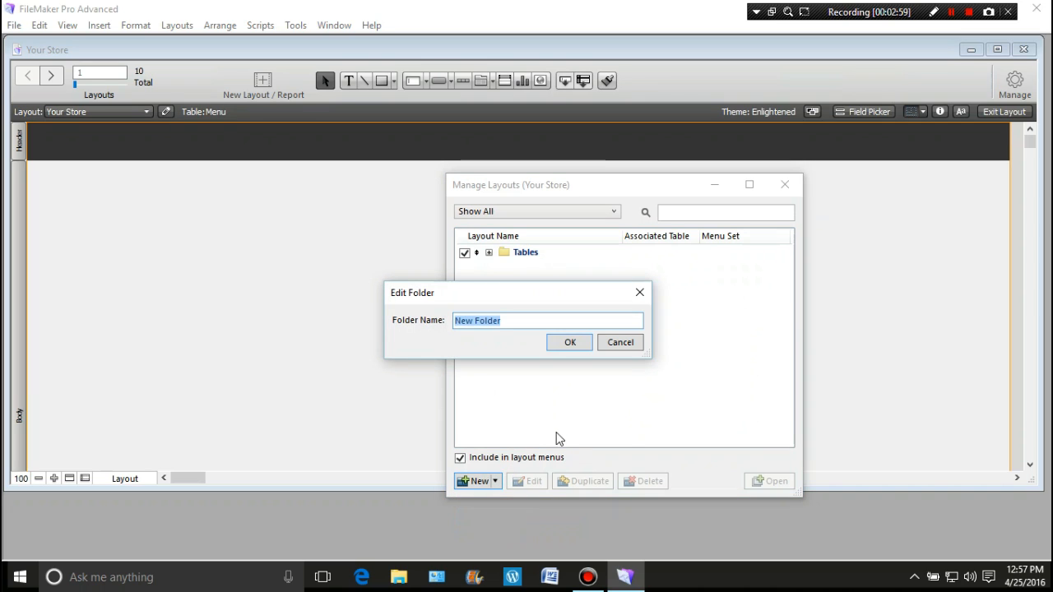
pyautogui.write('User_Layouts')
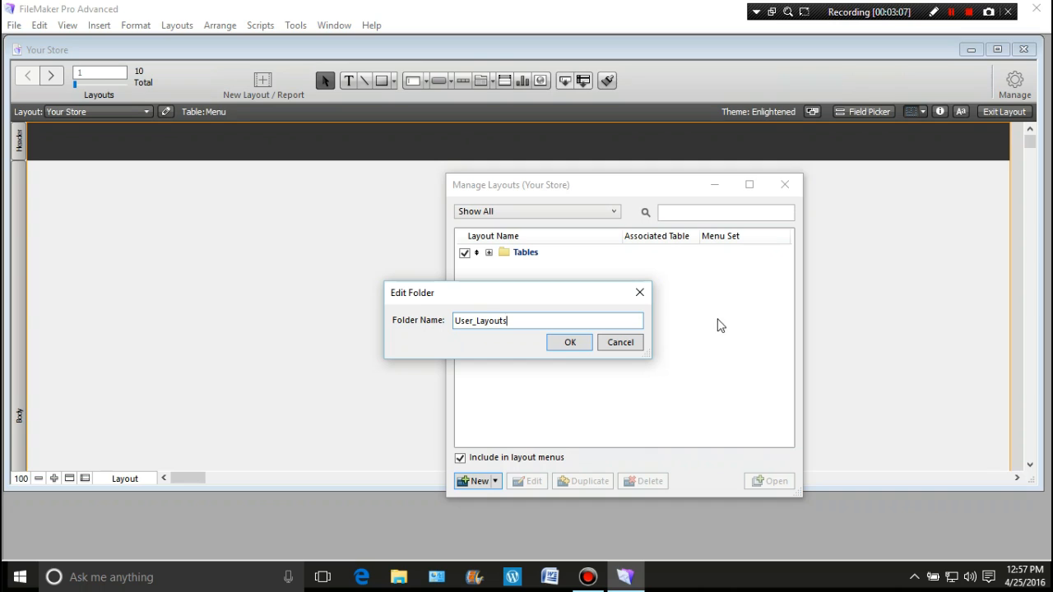
pyautogui.click(583, 347)
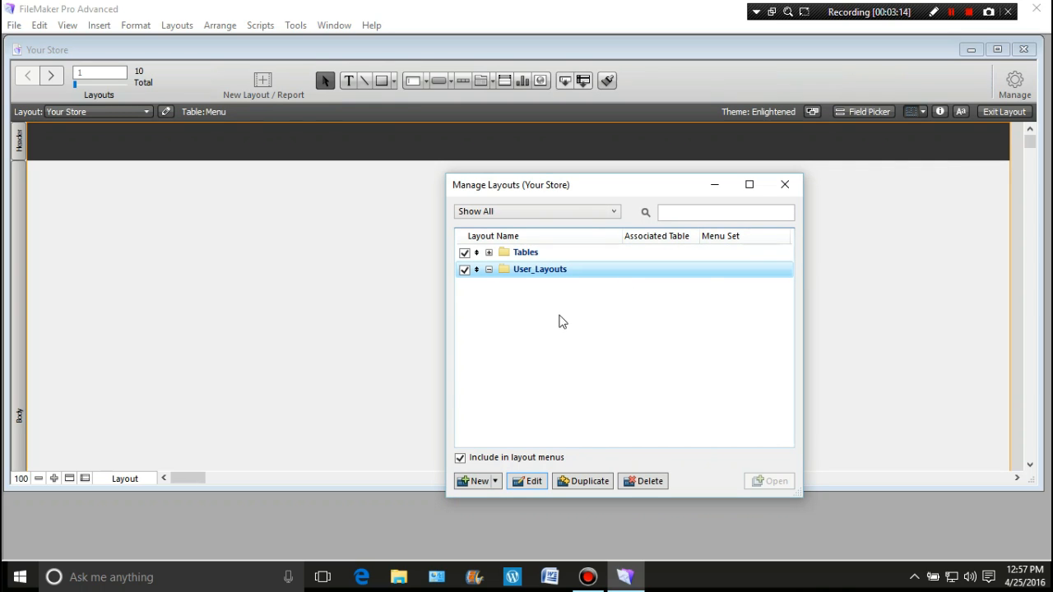
# Create another layout folder named Admin_Layouts
pyautogui.click(495, 481)
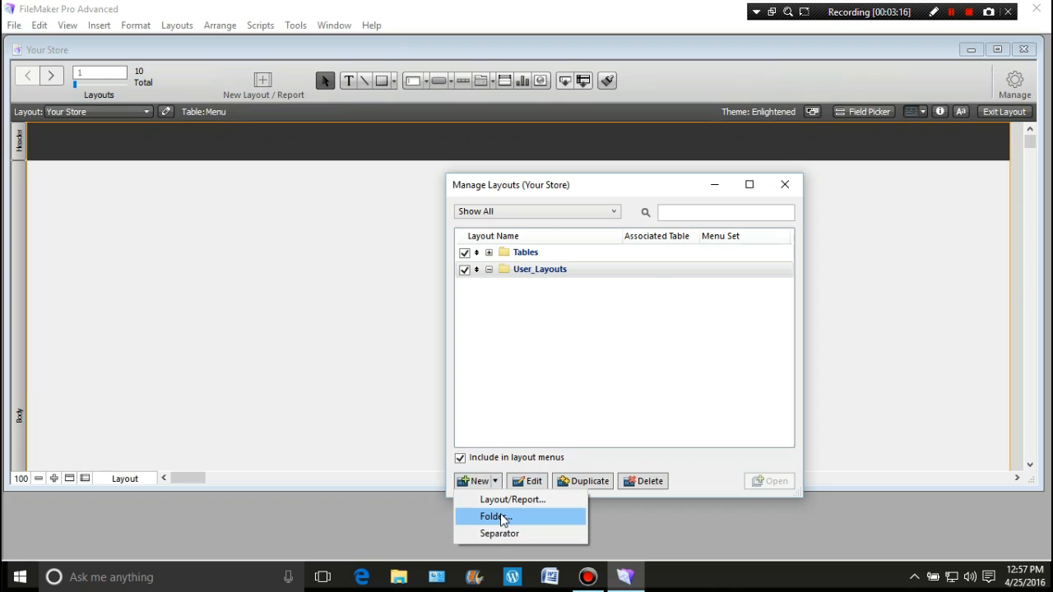
pyautogui.click(501, 515)
pyautogui.write('Admin_Lay')
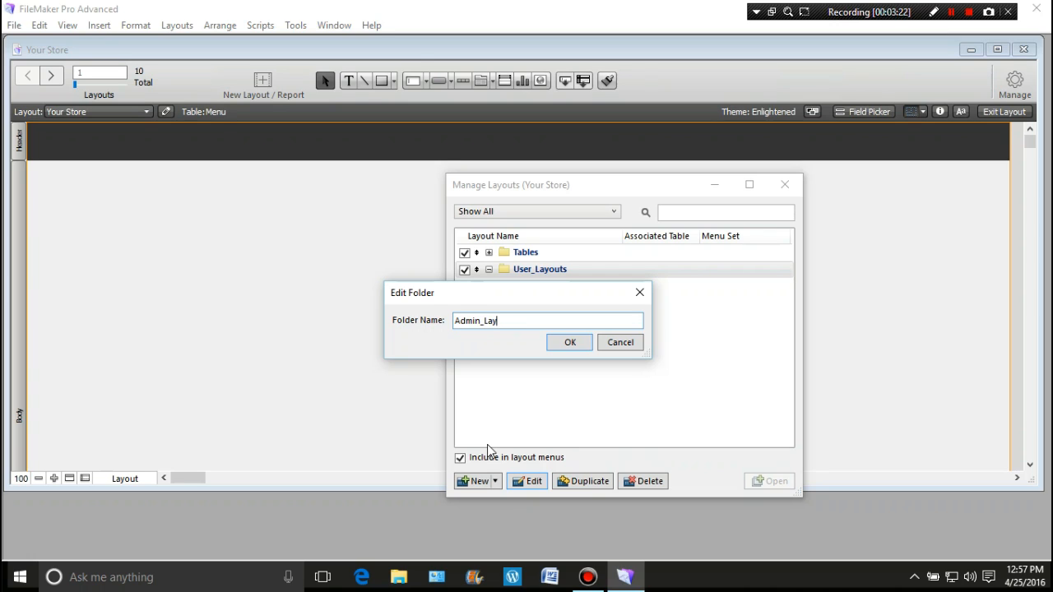
pyautogui.write('outs')
pyautogui.click(571, 343)
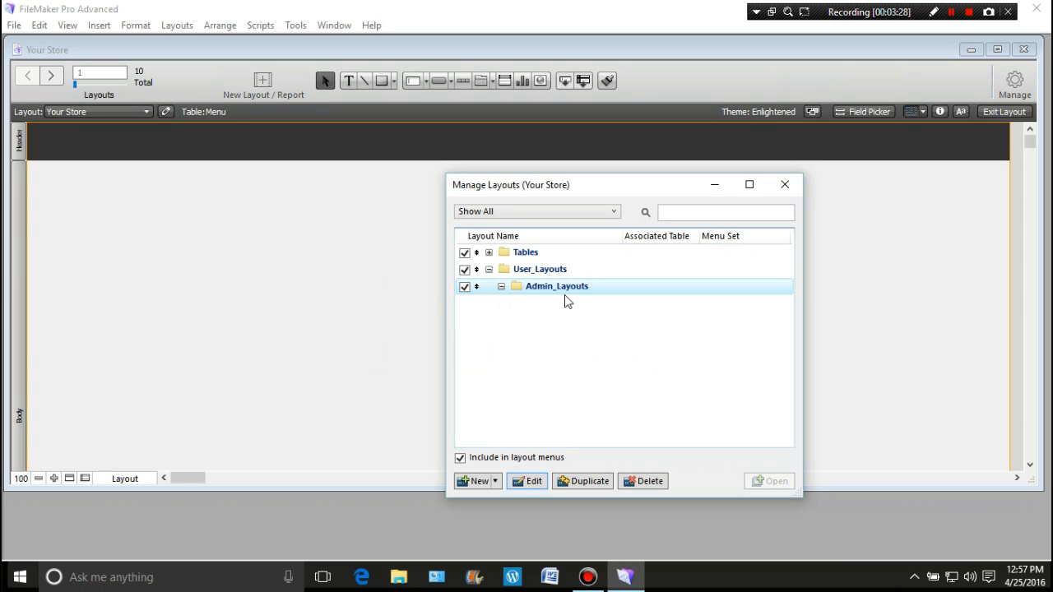
# Move the Admin_Layouts folder out of User_Layouts to the top level and close the layout manager
pyautogui.click(553, 292)
pyautogui.click(474, 287)
pyautogui.moveTo(471, 286); pyautogui.dragTo(452, 287)
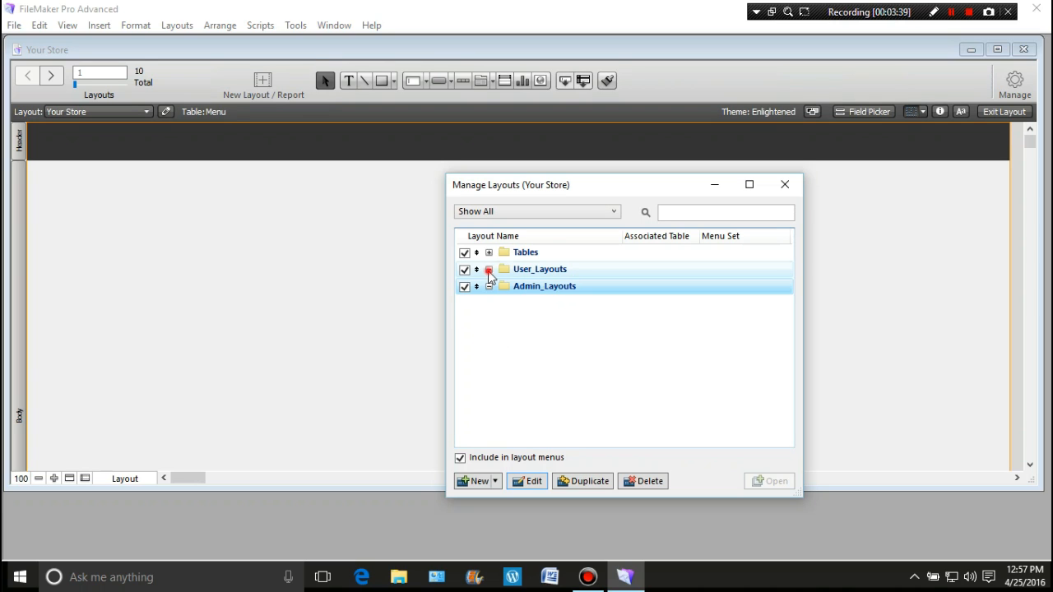
pyautogui.click(488, 270)
pyautogui.click(489, 287)
pyautogui.click(488, 270)
pyautogui.click(488, 286)
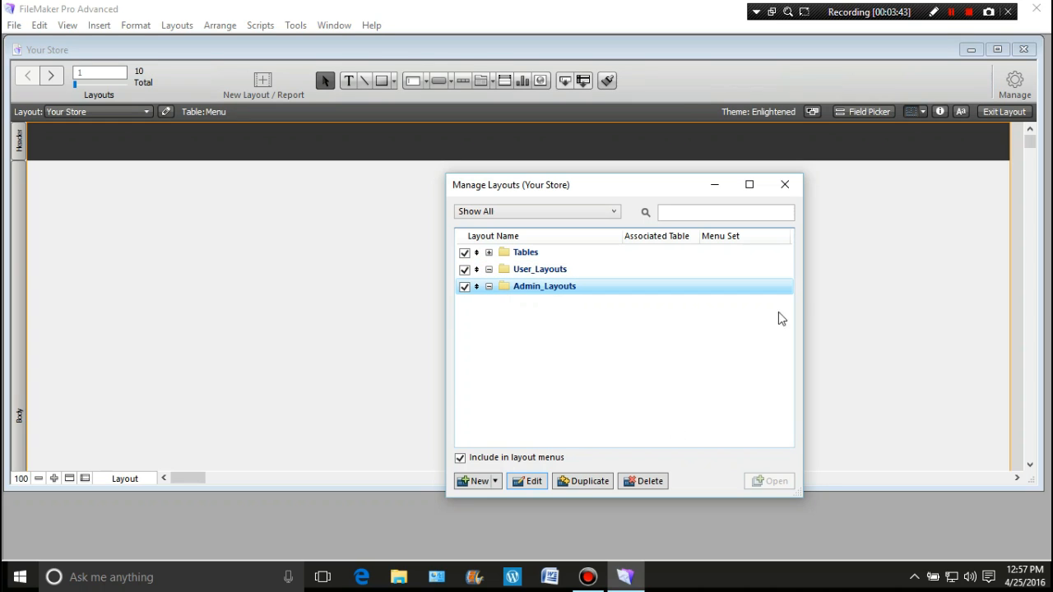
pyautogui.click(785, 184)
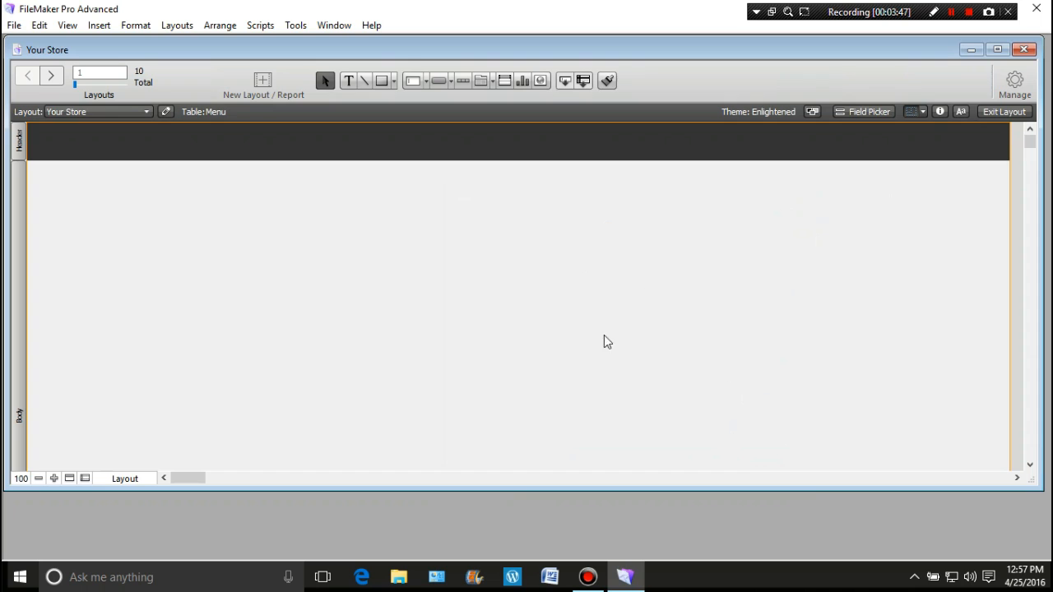
# Create a new computer form layout named LaunchPage that shows records from the Menu table
pyautogui.click(272, 88)
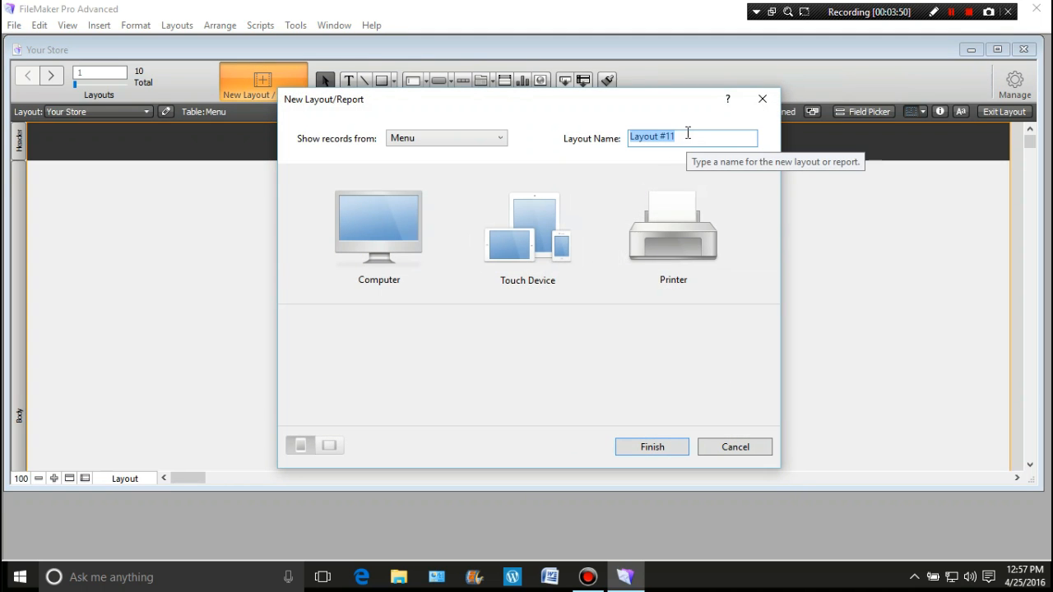
pyautogui.write('LaunchPage')
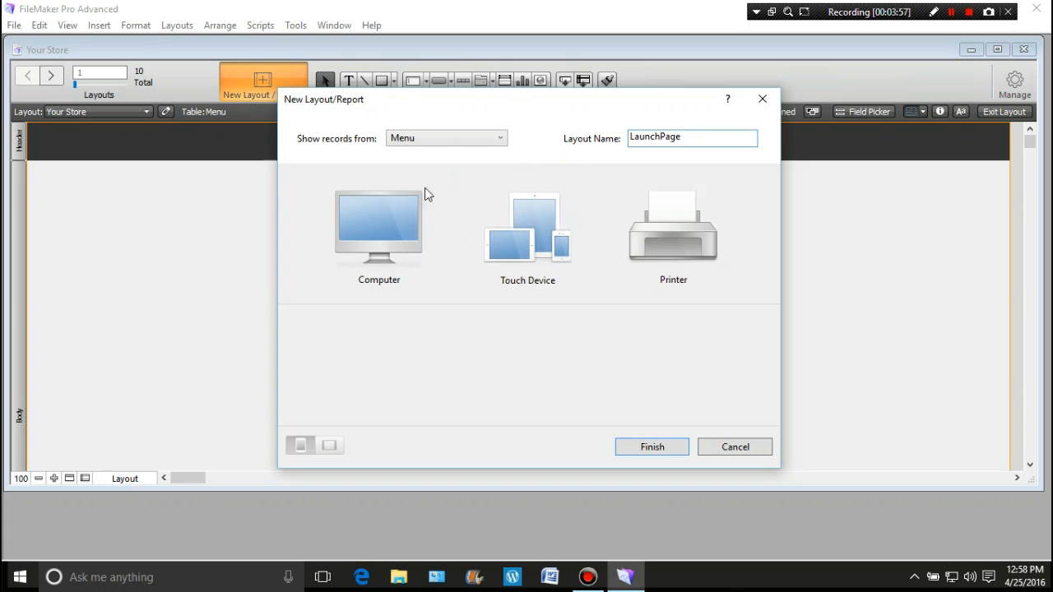
pyautogui.click(378, 227)
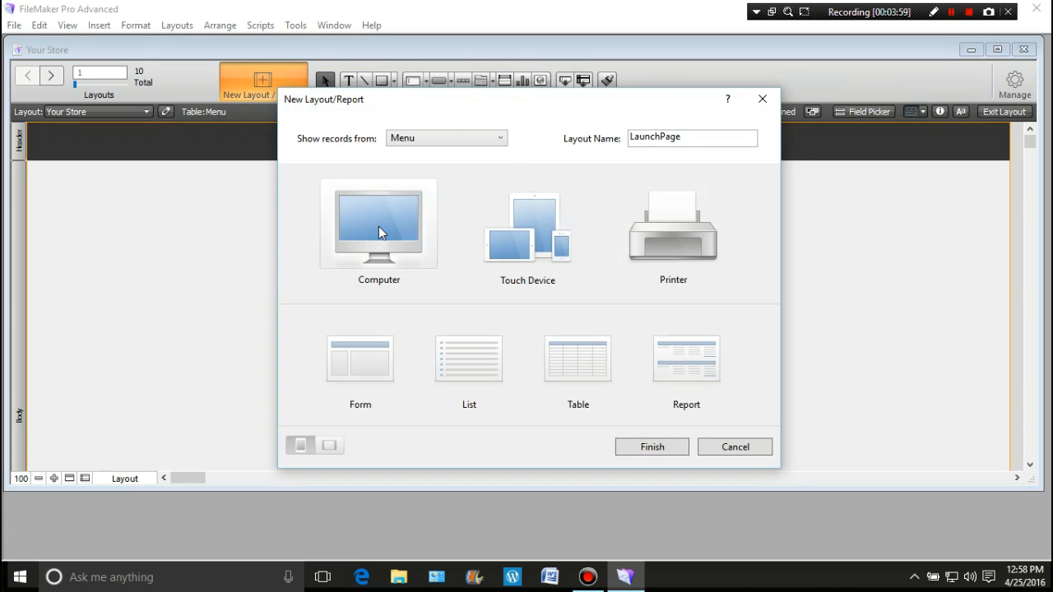
pyautogui.click(368, 375)
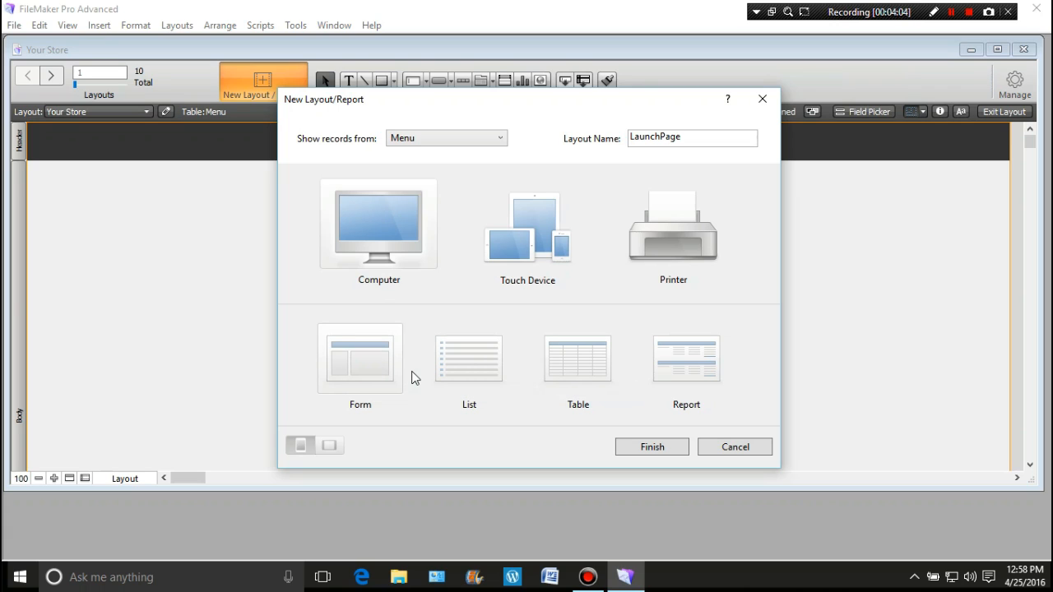
pyautogui.click(651, 448)
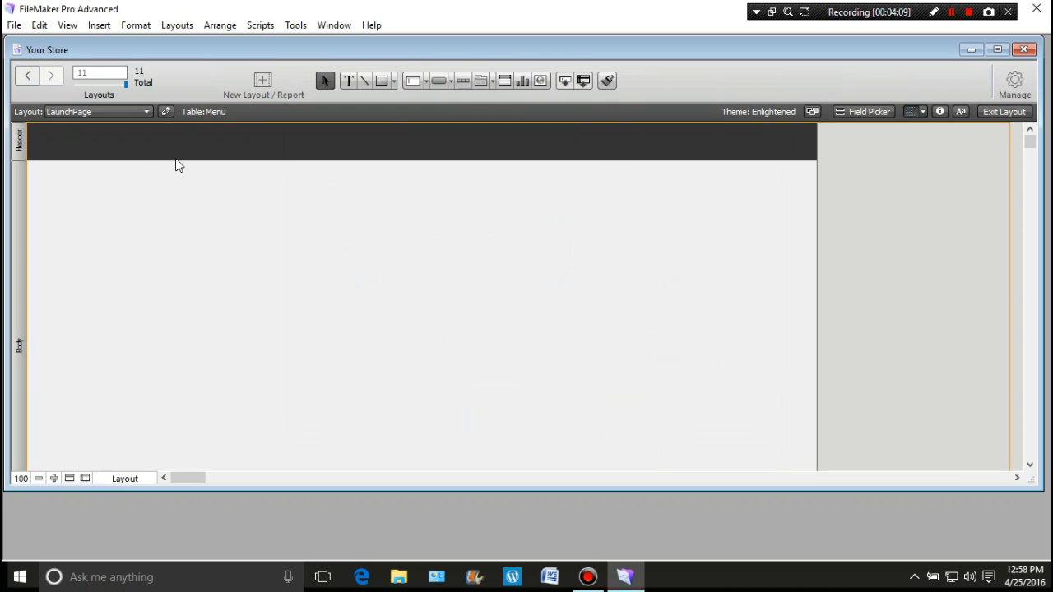
# Enlarge the LaunchPage layout to the page boundary, widening it to about x 17.67 and extending the body and footer downward
pyautogui.moveTo(817, 327); pyautogui.dragTo(1009, 333)
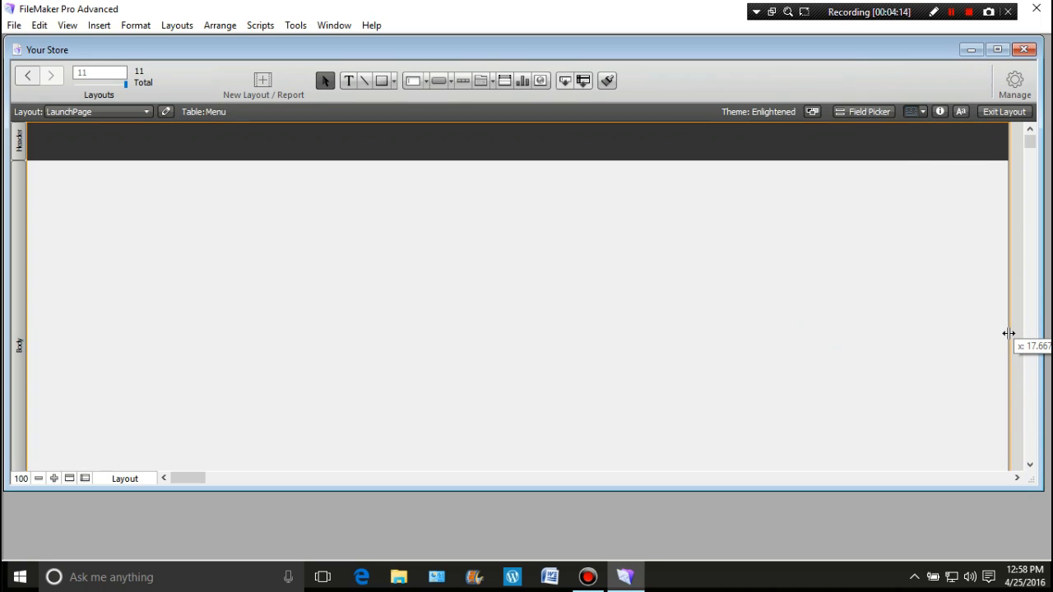
pyautogui.moveTo(1009, 333); pyautogui.dragTo(1007, 335)
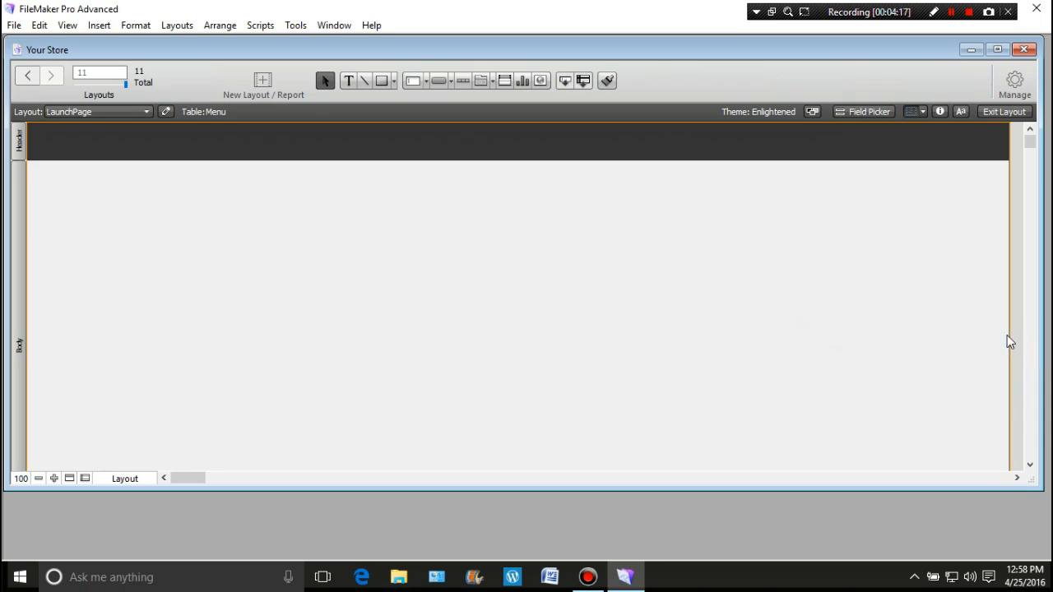
pyautogui.scroll(-5, 747, 337)
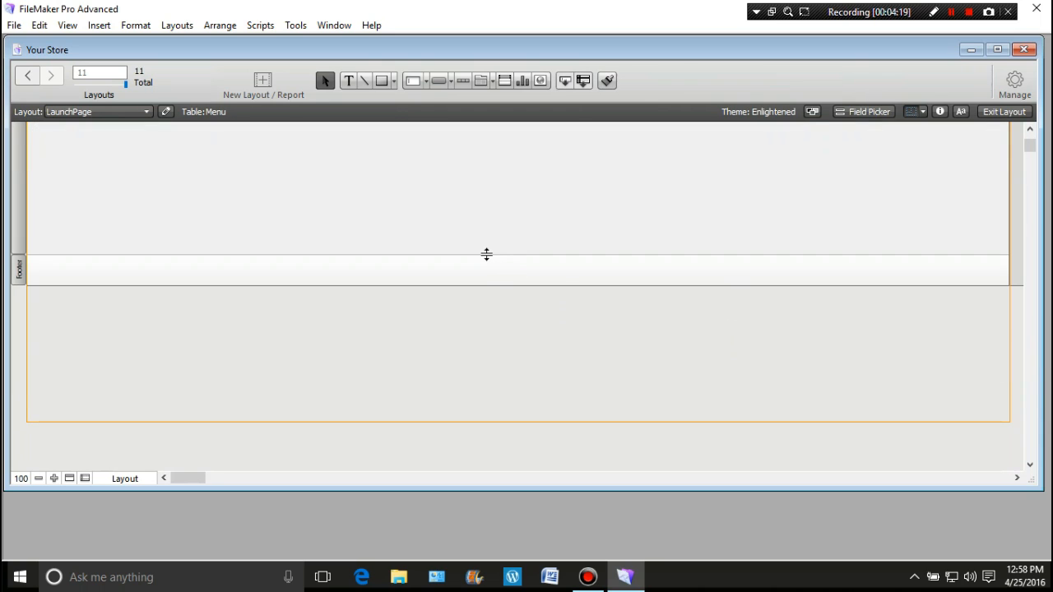
pyautogui.moveTo(480, 285); pyautogui.dragTo(482, 334)
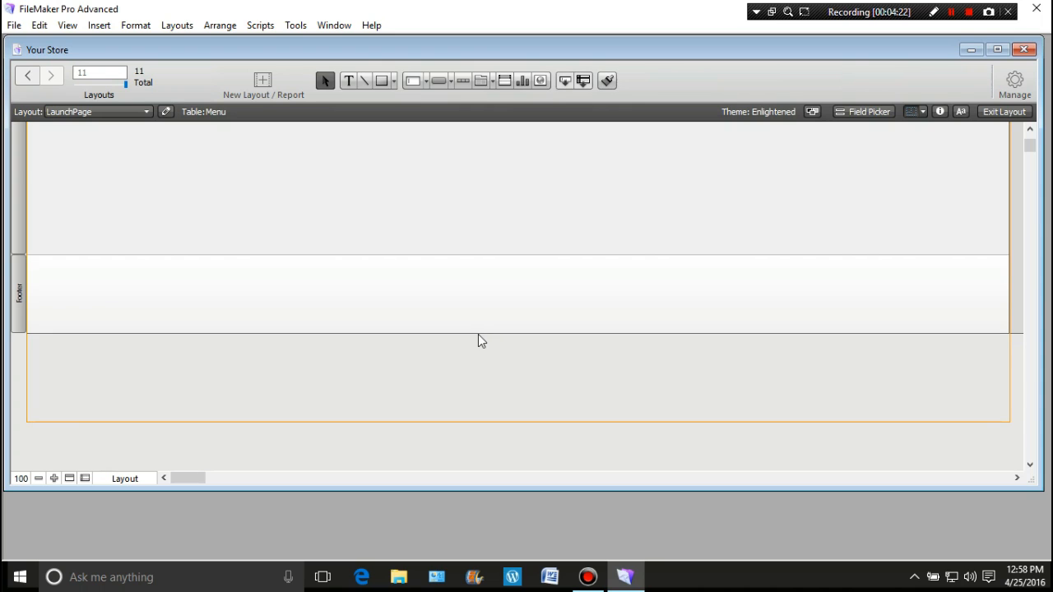
pyautogui.click(478, 332)
pyautogui.moveTo(480, 333); pyautogui.dragTo(484, 402)
pyautogui.click(600, 329)
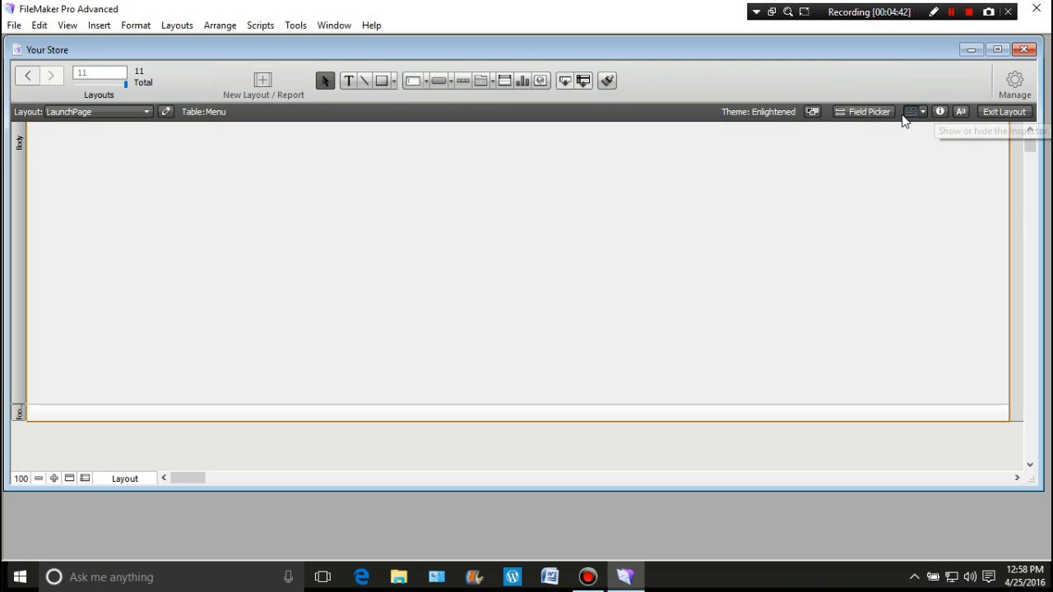
# Change the LaunchPage layout's theme to Electric
pyautogui.click(811, 113)
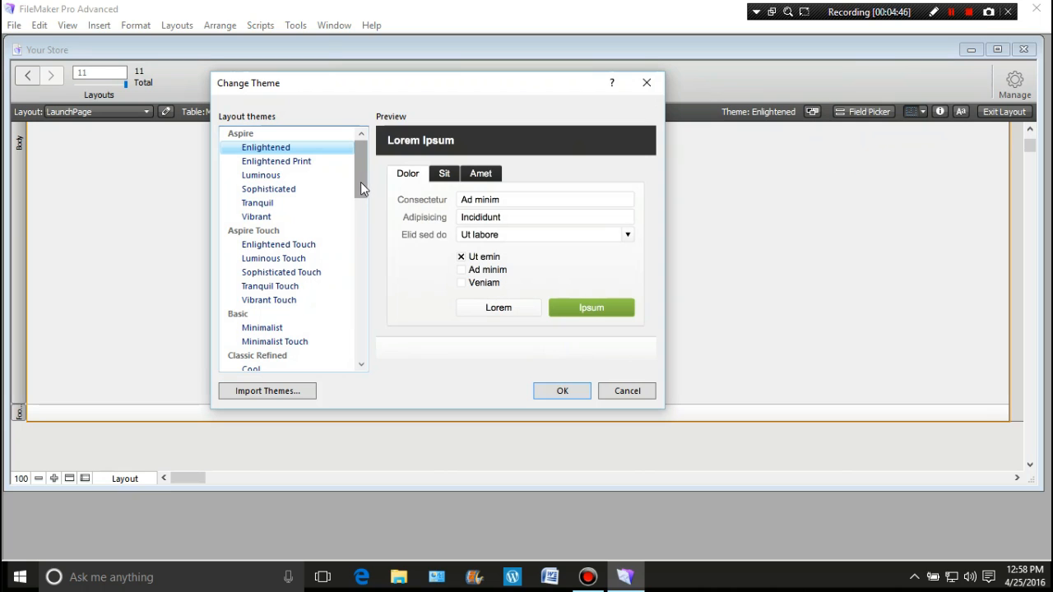
pyautogui.moveTo(359, 187); pyautogui.dragTo(355, 353)
pyautogui.click(274, 317)
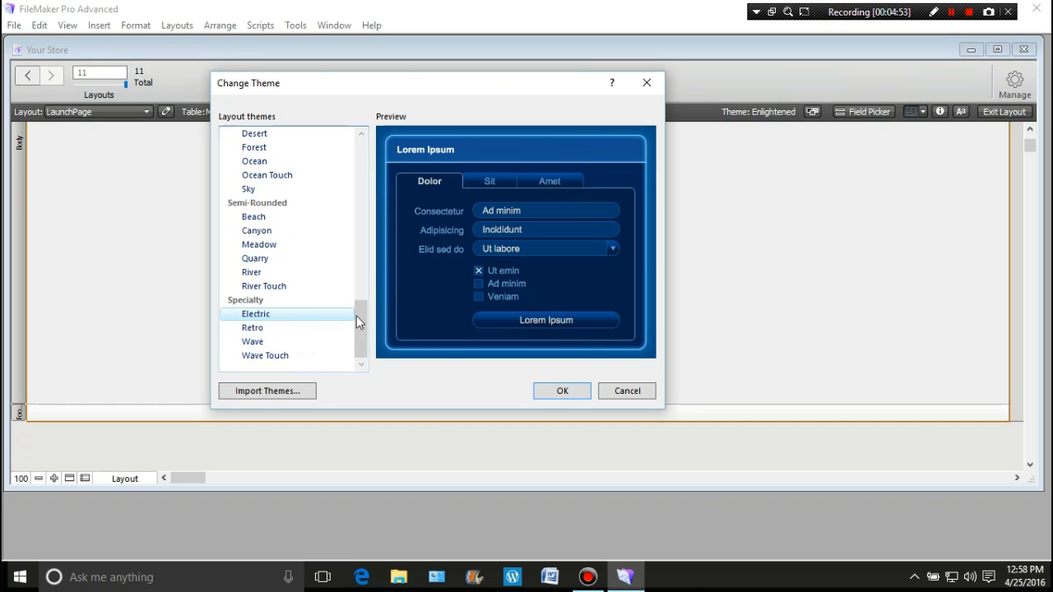
pyautogui.click(557, 391)
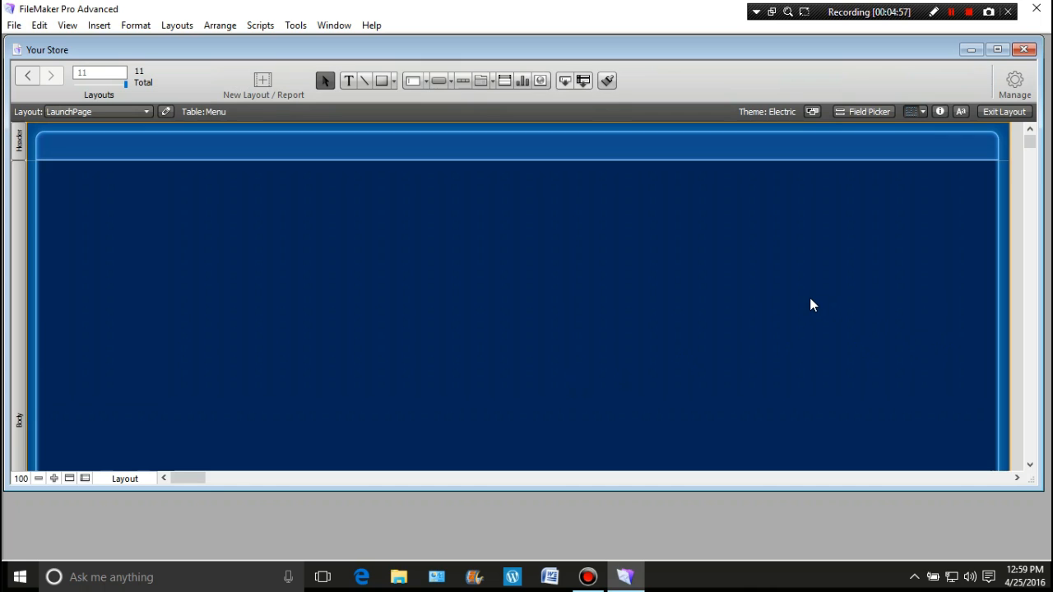
# Adjust the body and footer boundaries so the footer is about 33 pt tall and ends at the page boundary
pyautogui.scroll(-4, 810, 304)
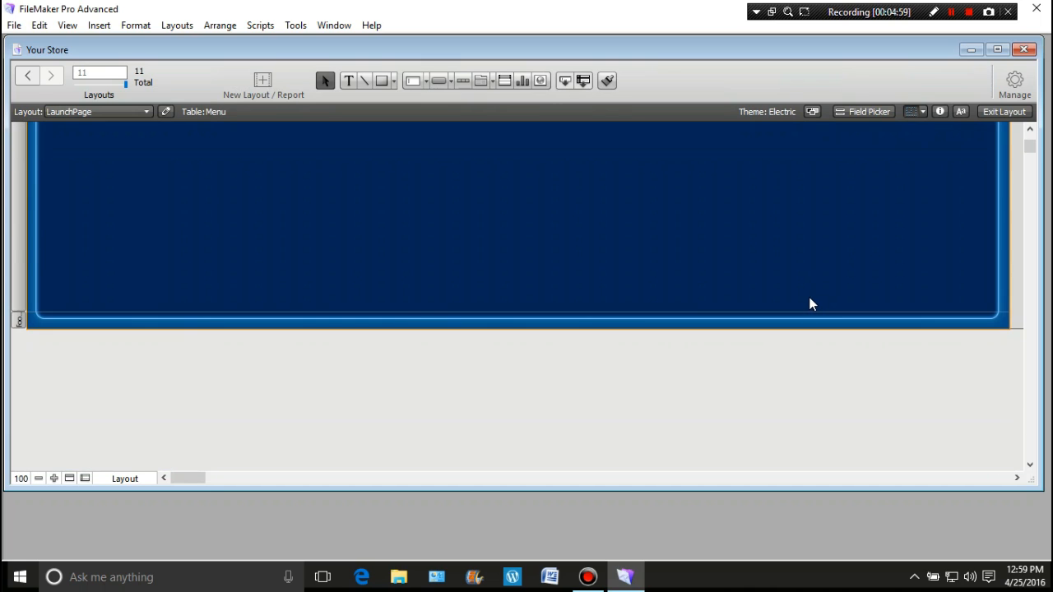
pyautogui.scroll(2, 810, 305)
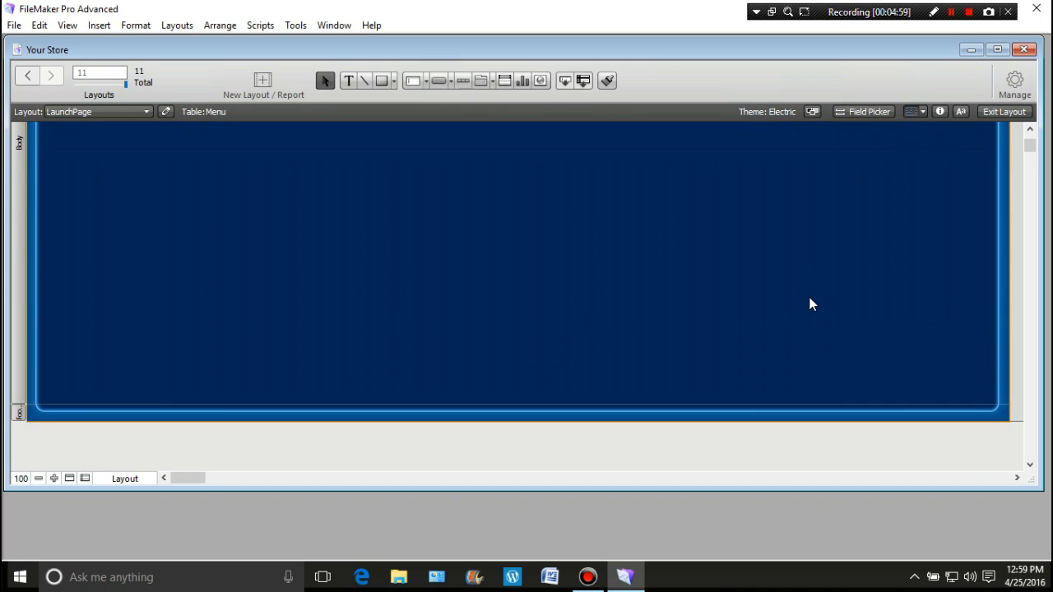
pyautogui.click(484, 405)
pyautogui.moveTo(484, 404)
pyautogui.mouseDown()
pyautogui.moveTo(486, 395)
pyautogui.moveTo(482, 421)
pyautogui.mouseUp()
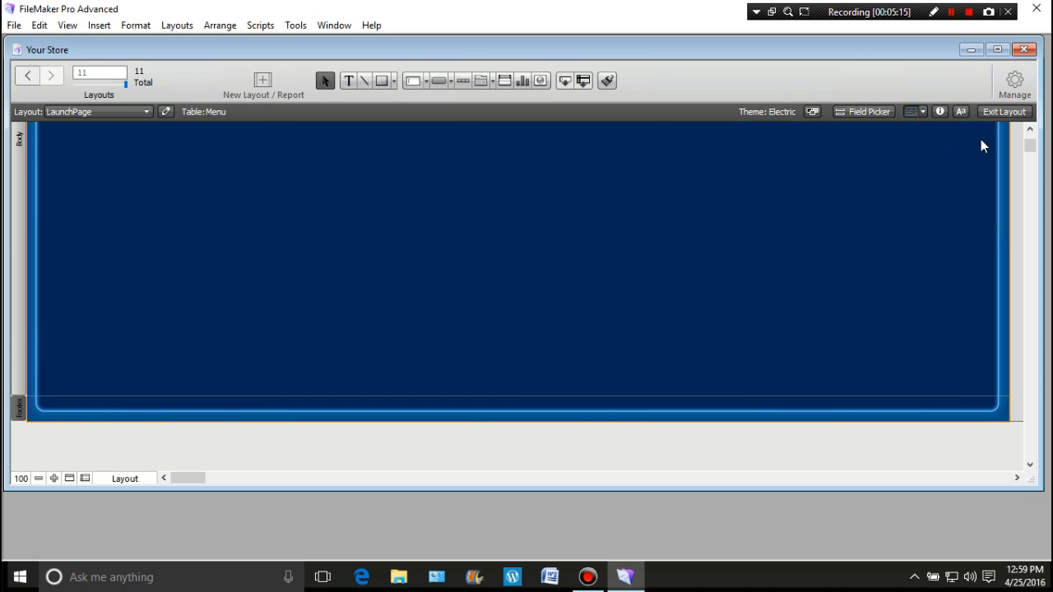
# Switch the Inspector's measurement units to points and set the footer's height to 35 pt
pyautogui.click(939, 112)
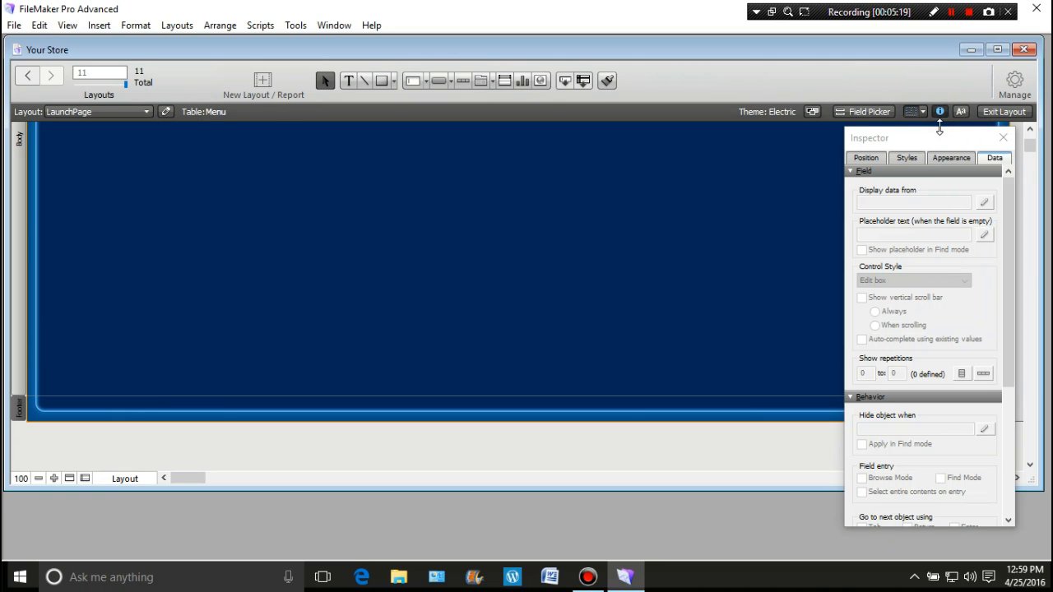
pyautogui.click(870, 160)
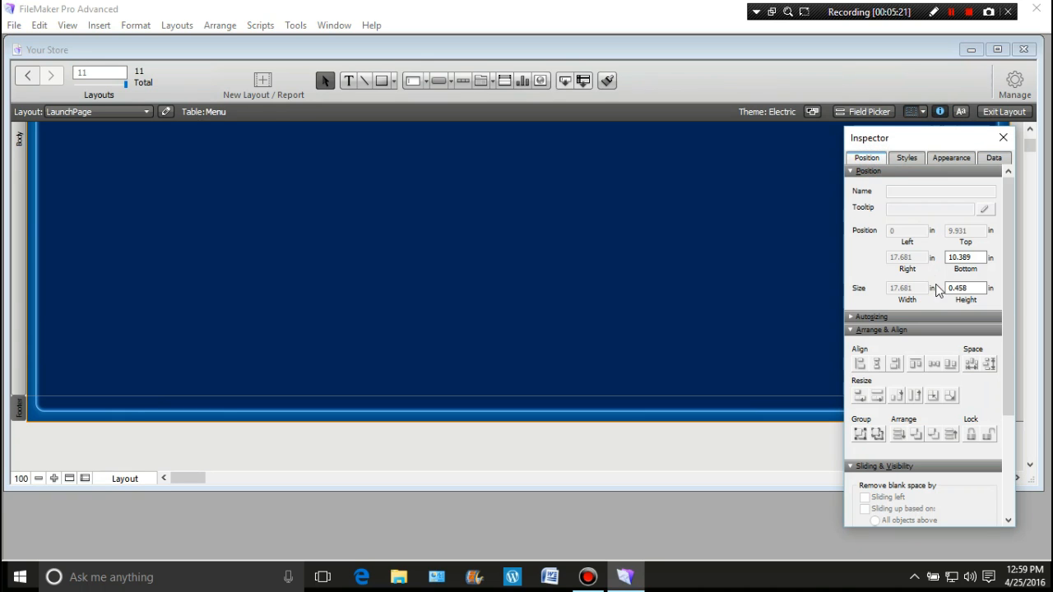
pyautogui.click(991, 258)
pyautogui.click(991, 259)
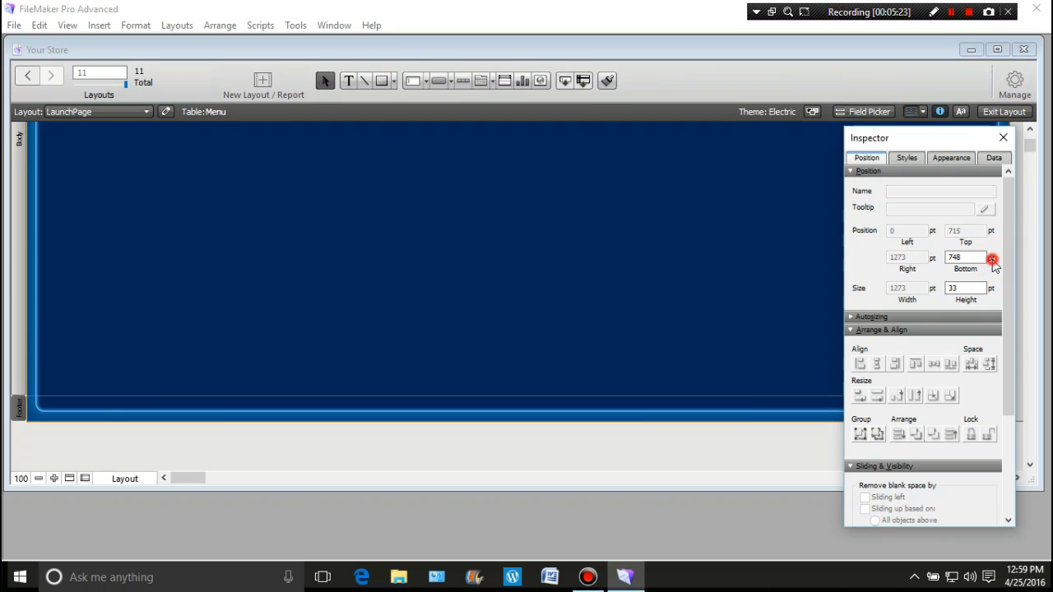
pyautogui.doubleClick(952, 288)
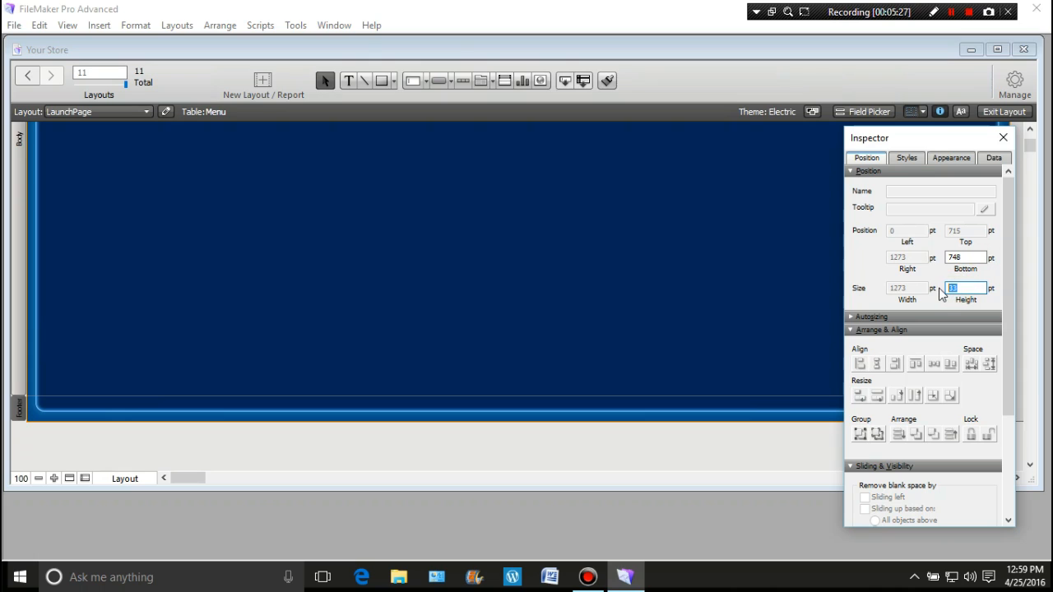
pyautogui.write('3')
pyautogui.click(768, 312)
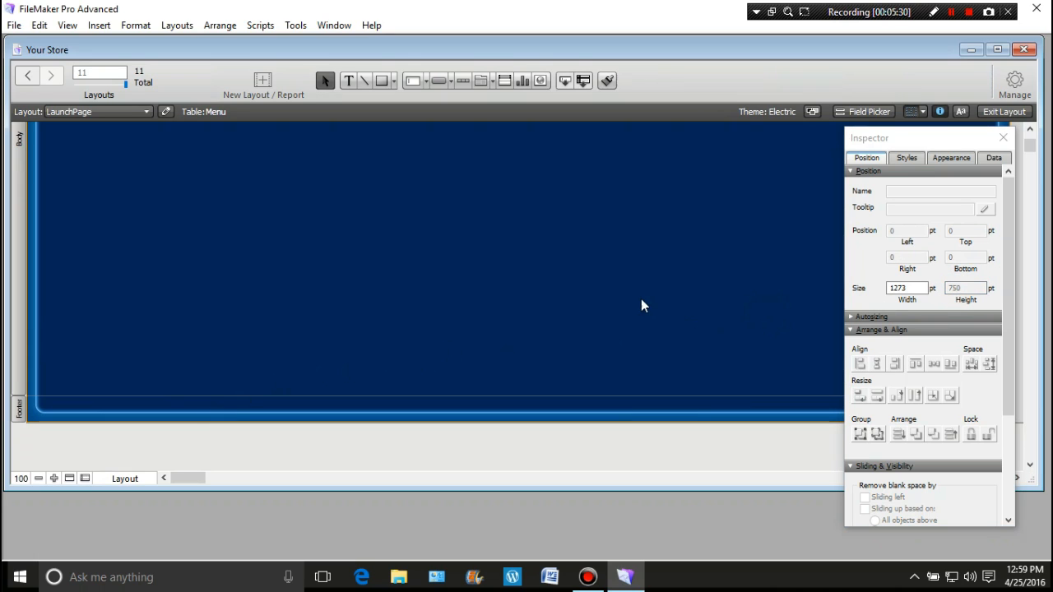
# Set the header part's height to 140 pt
pyautogui.scroll(3, 545, 309)
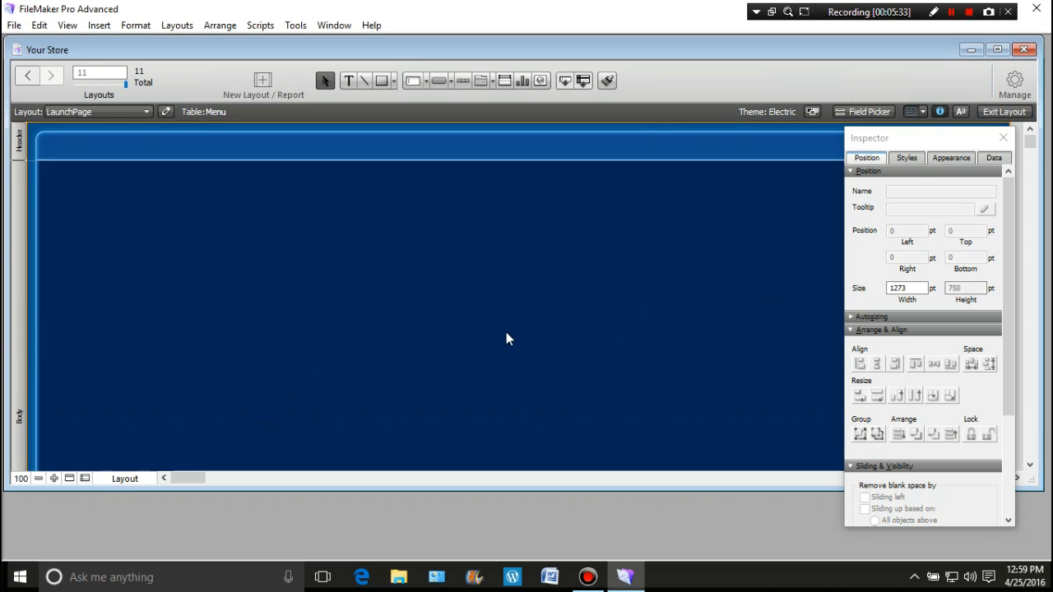
pyautogui.click(18, 143)
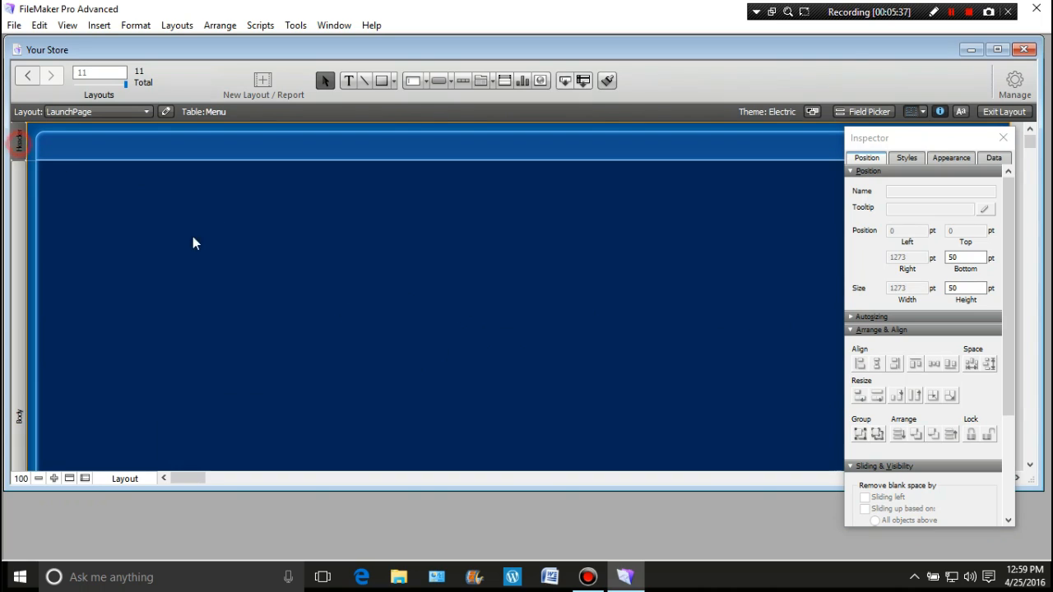
pyautogui.click(964, 289)
pyautogui.write('14')
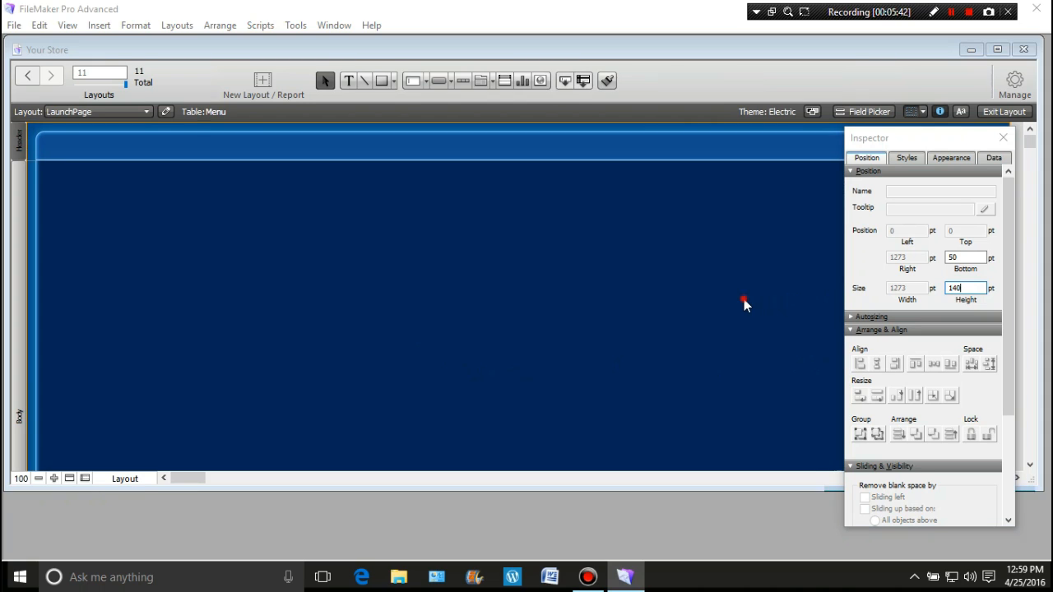
pyautogui.press('Return')
# Shorten the body so the footer ends at the page boundary, giving the layout a total height of about 749 pt
pyautogui.scroll(-3, 610, 300)
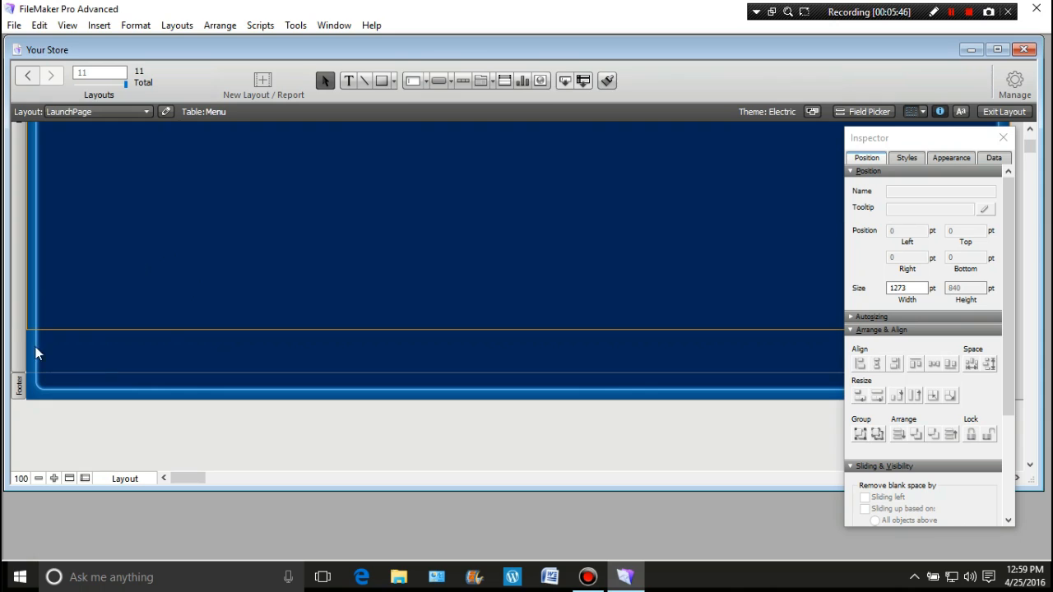
pyautogui.click(433, 399)
pyautogui.moveTo(433, 399); pyautogui.dragTo(438, 327)
pyautogui.moveTo(441, 372); pyautogui.dragTo(456, 297)
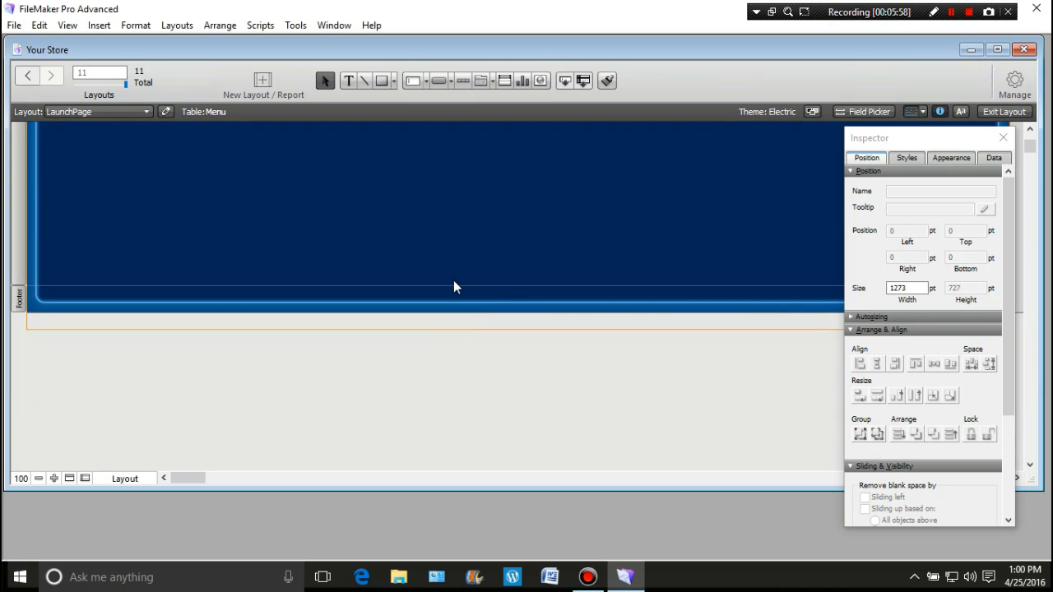
pyautogui.moveTo(452, 285); pyautogui.dragTo(450, 302)
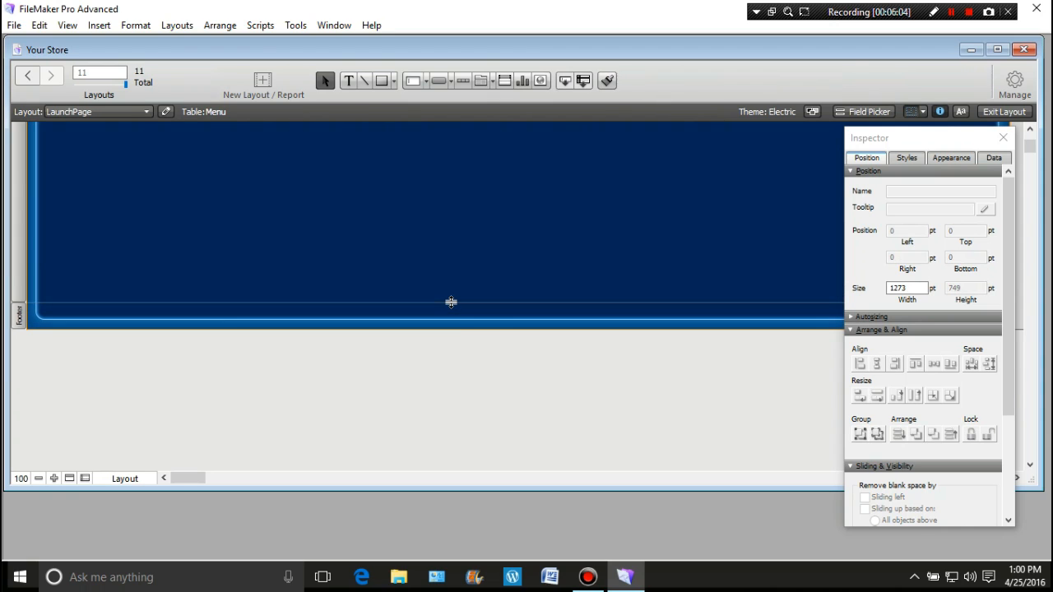
# Check the footer part's height in the Inspector and close the Inspector
pyautogui.click(18, 313)
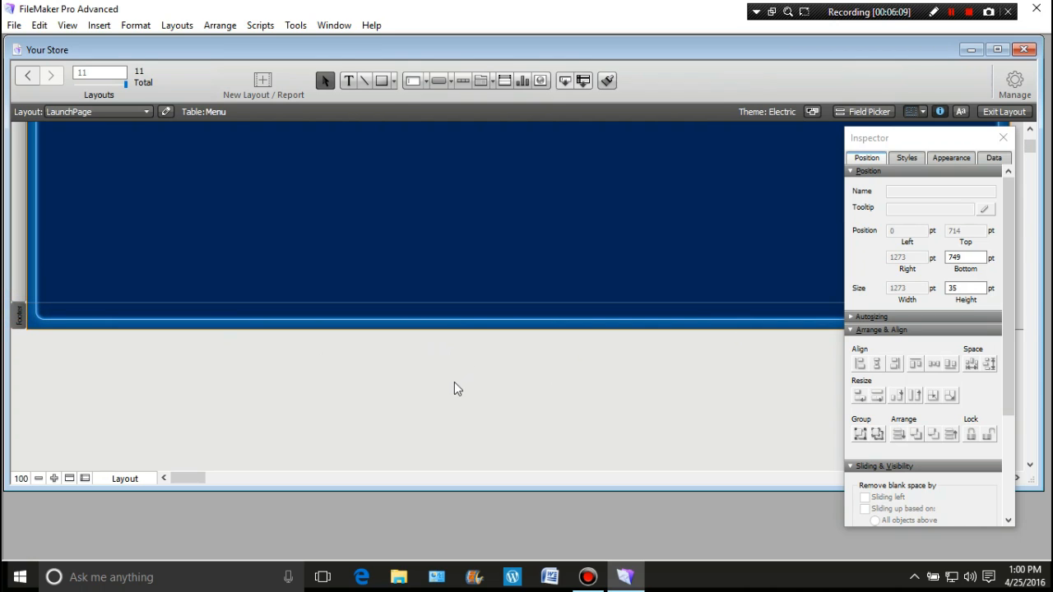
pyautogui.press('Delete')
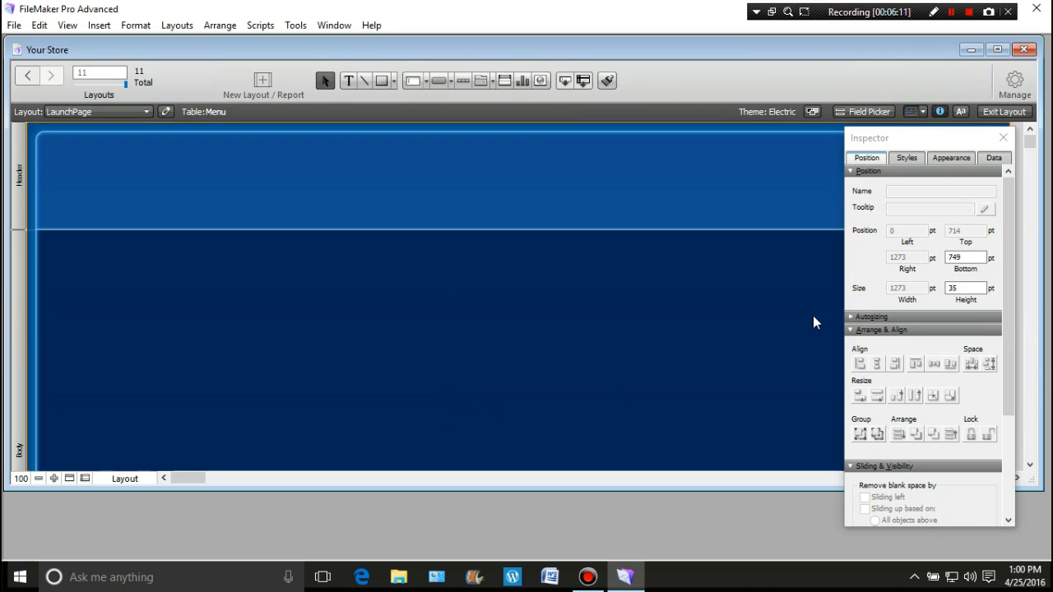
pyautogui.moveTo(981, 138); pyautogui.dragTo(748, 187)
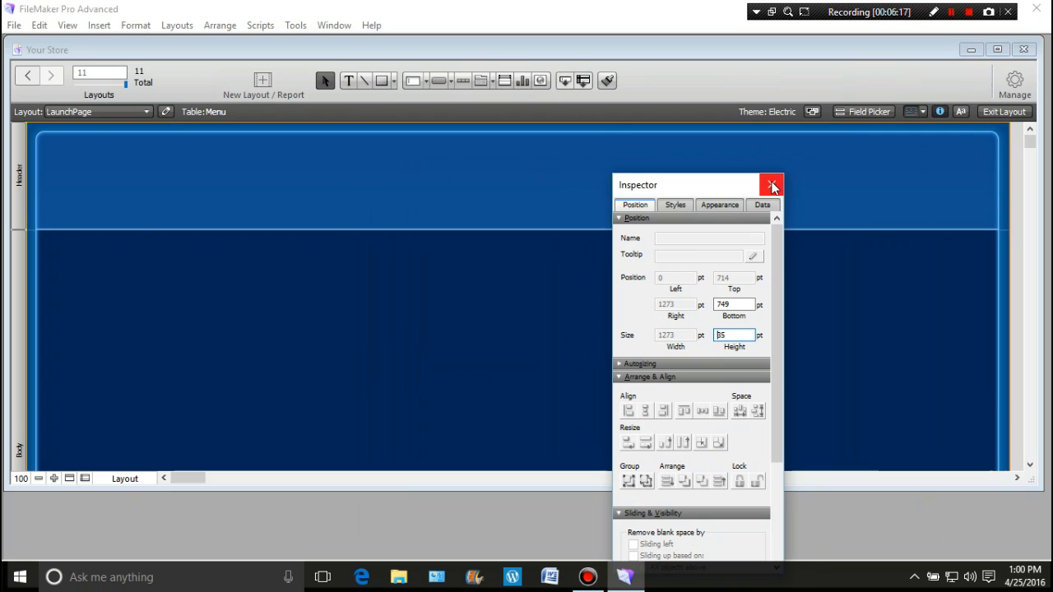
pyautogui.click(771, 186)
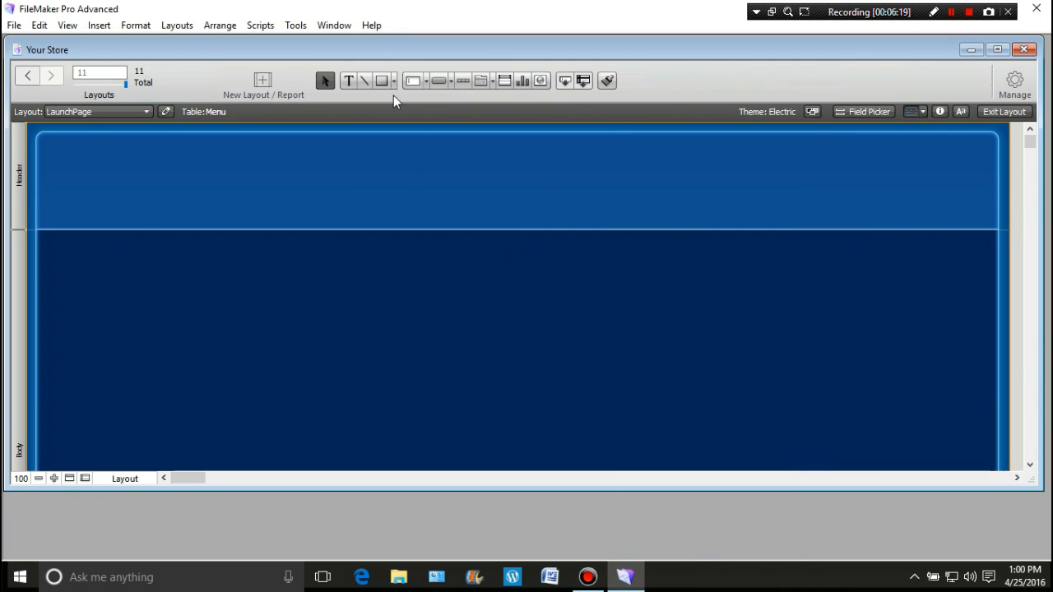
# Add a text object reading "Your Store" to the header
pyautogui.click(349, 79)
pyautogui.click(321, 180)
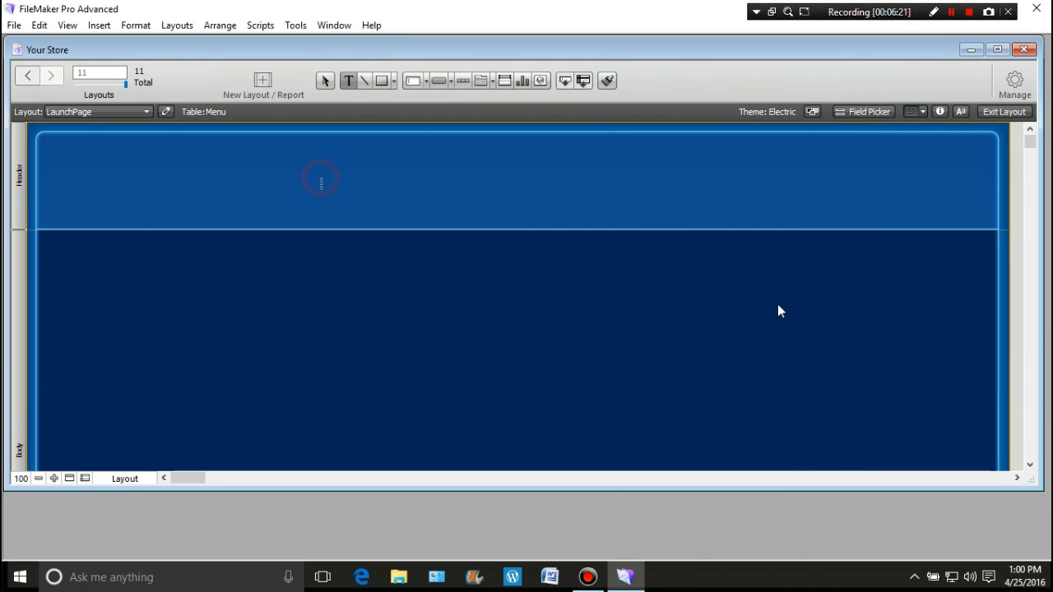
pyautogui.write('Your Store')
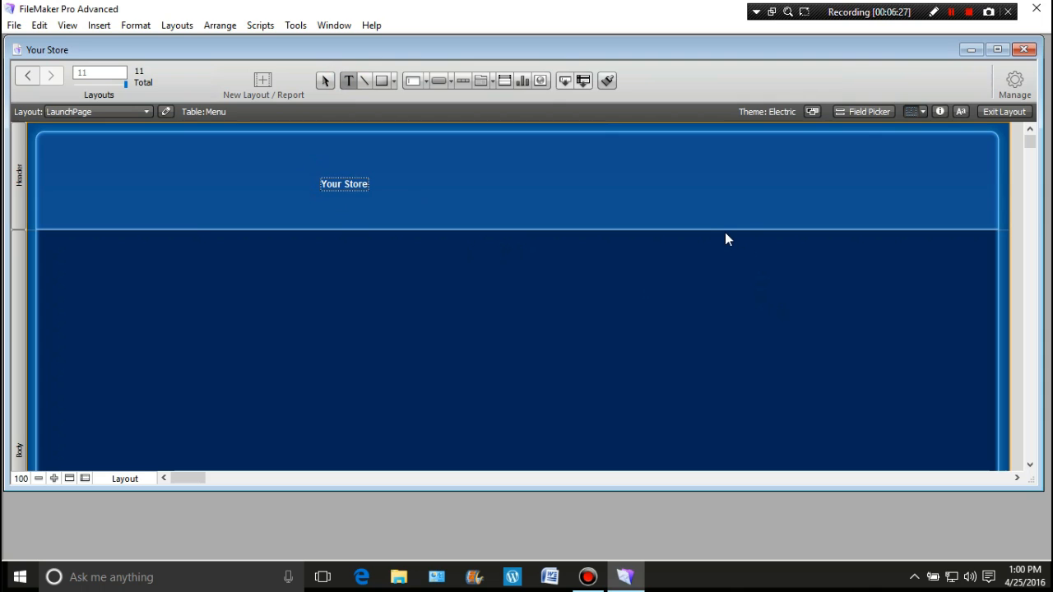
pyautogui.click(626, 197)
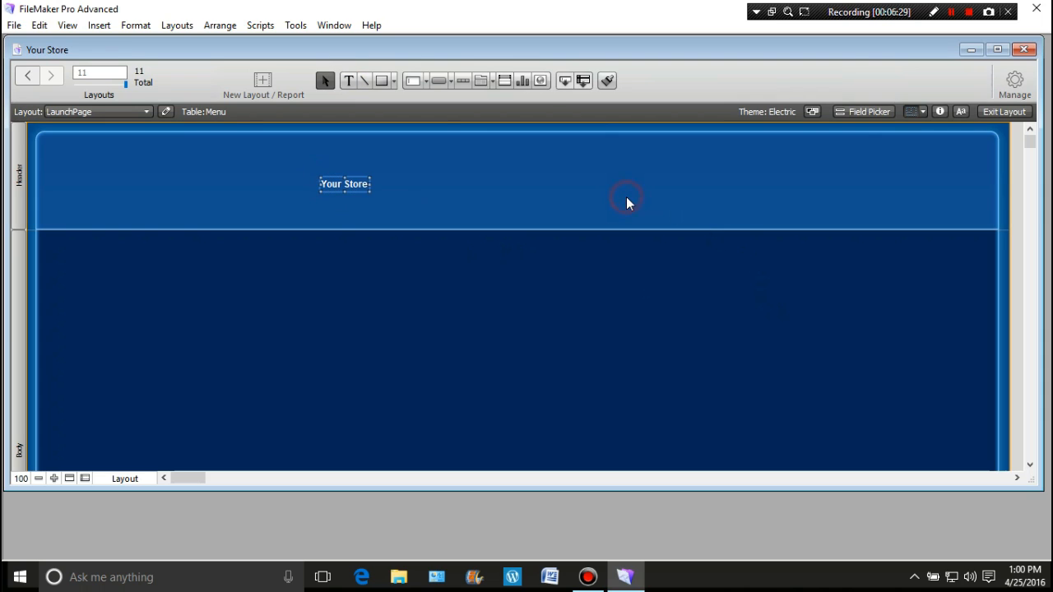
# Add a second header text object reading "Developed by: Your Name", to the right of and below the store title
pyautogui.click(349, 79)
pyautogui.click(567, 203)
pyautogui.write('Devel')
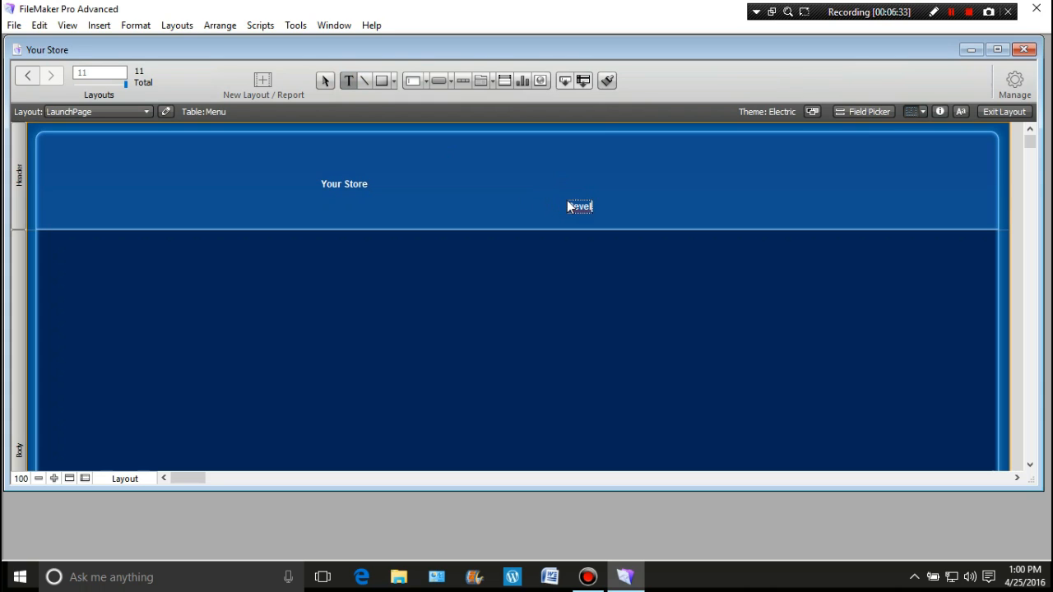
pyautogui.write('oped by: Your Name')
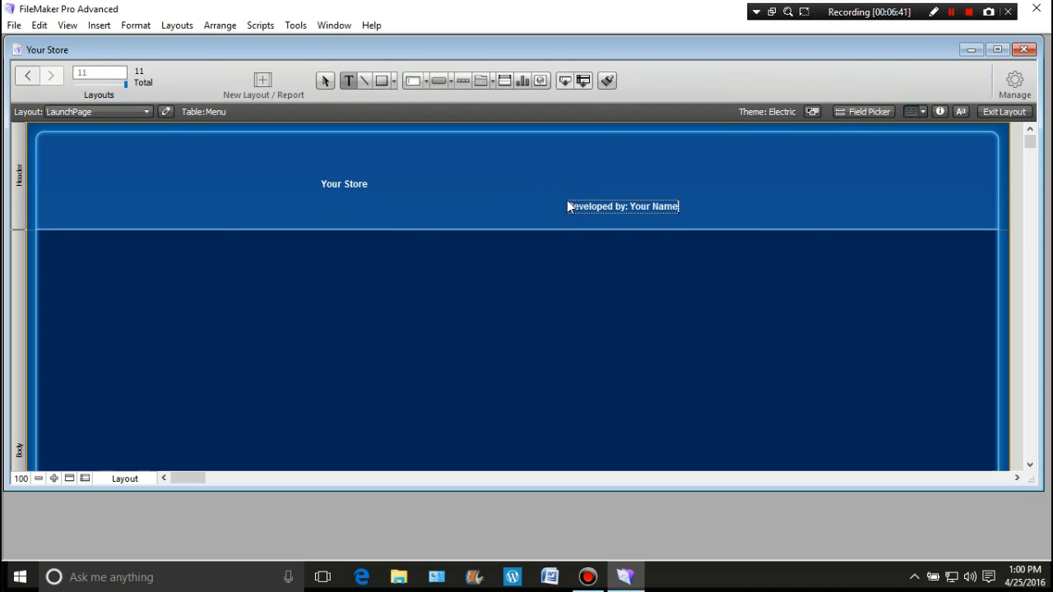
pyautogui.press('Escape')
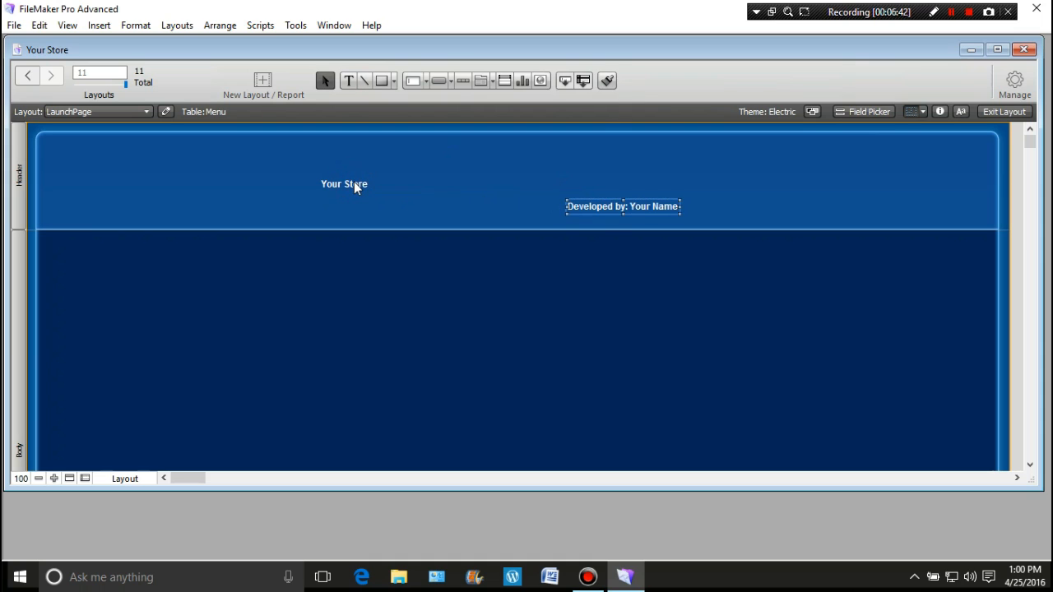
# Format the "Your Store" title in 18thCentury at 72 pt and move it to the header's upper-left corner
pyautogui.click(354, 183)
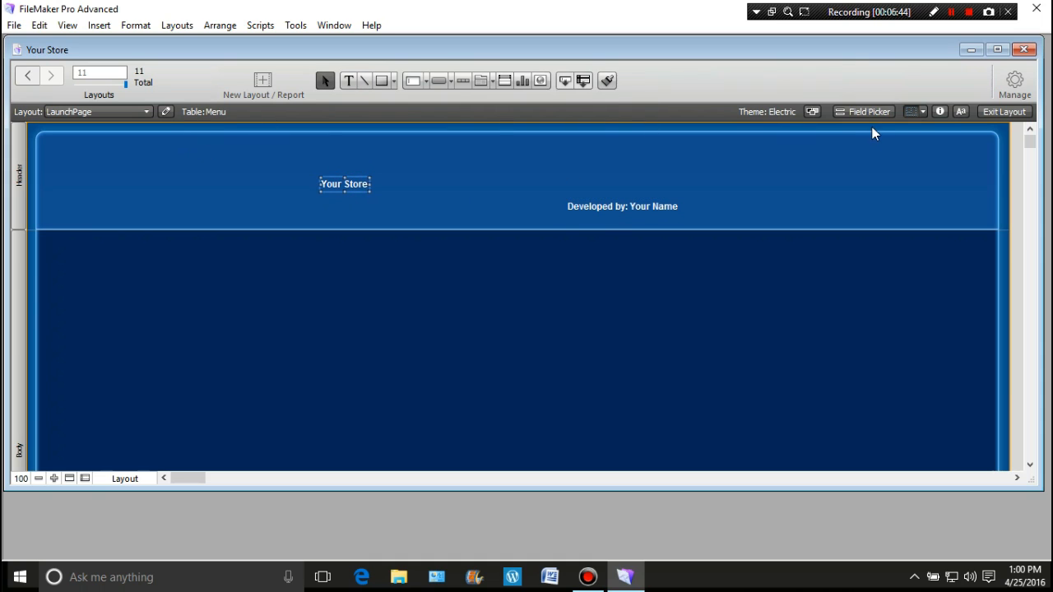
pyautogui.click(959, 112)
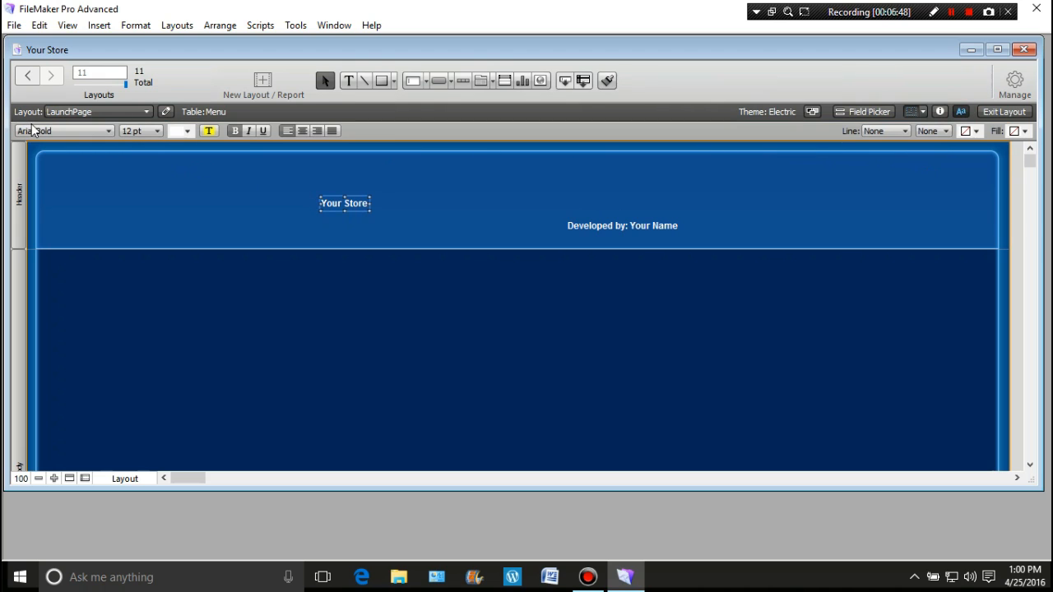
pyautogui.click(110, 132)
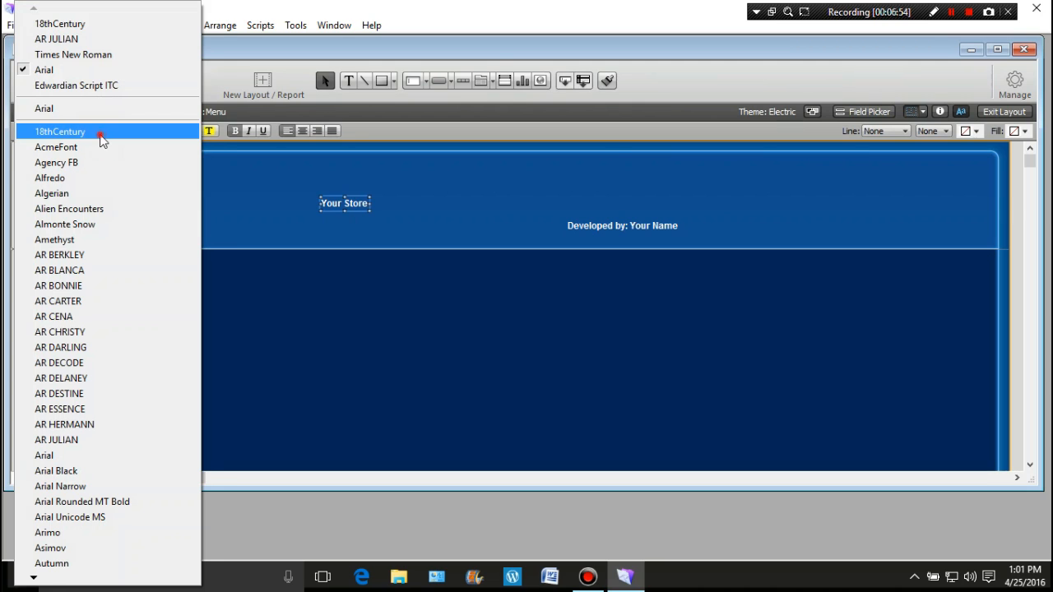
pyautogui.click(100, 133)
pyautogui.click(156, 131)
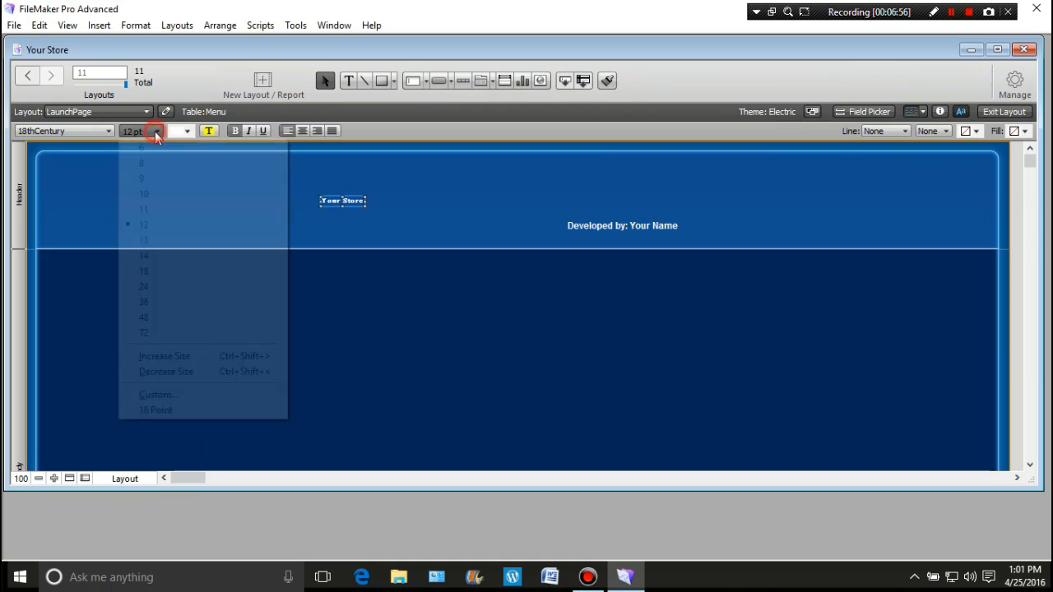
pyautogui.click(158, 333)
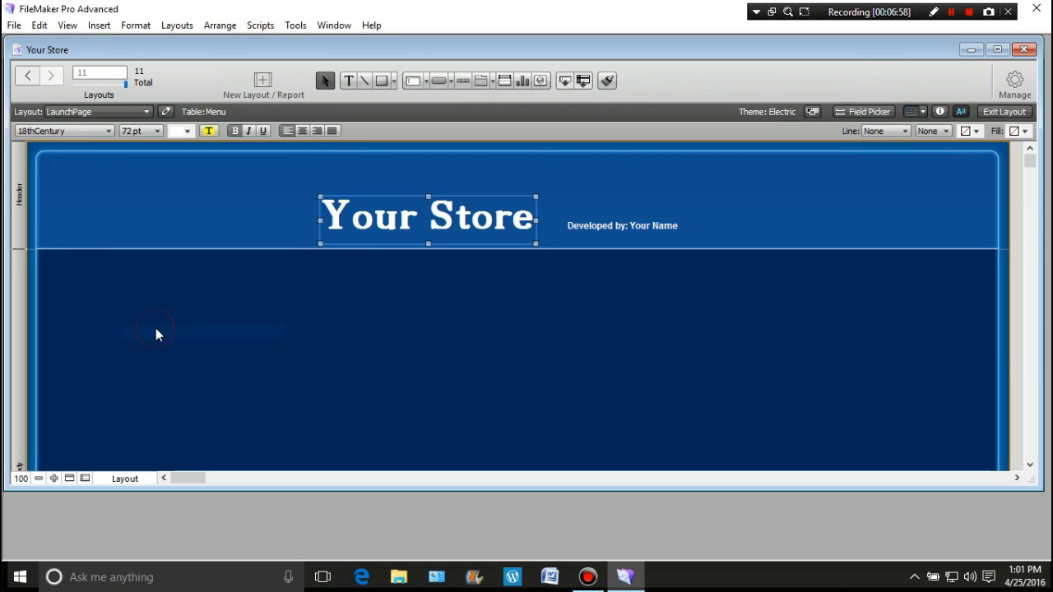
pyautogui.moveTo(444, 218); pyautogui.dragTo(163, 177)
# Format the "Developed by: Your Name" text in 18thCentury at 24 pt and move it below the store title, along the header's lower edge
pyautogui.click(627, 227)
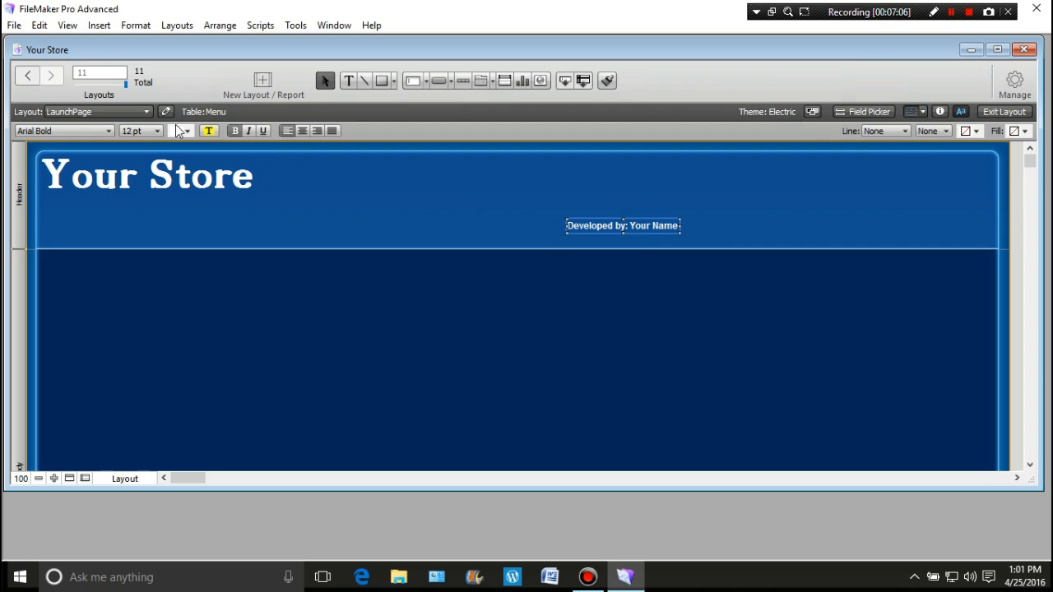
pyautogui.click(110, 132)
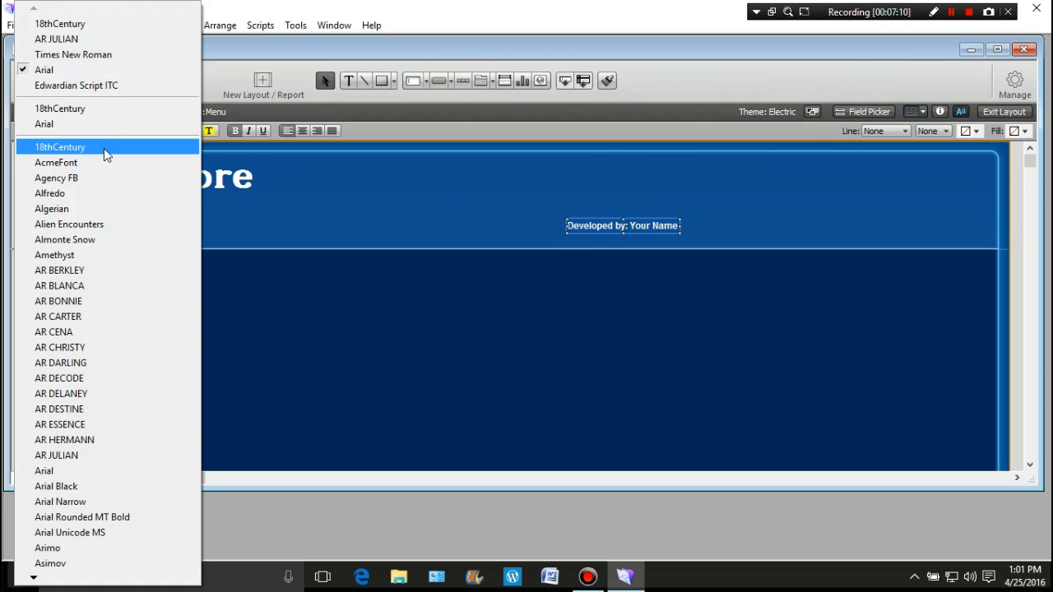
pyautogui.click(104, 148)
pyautogui.click(153, 132)
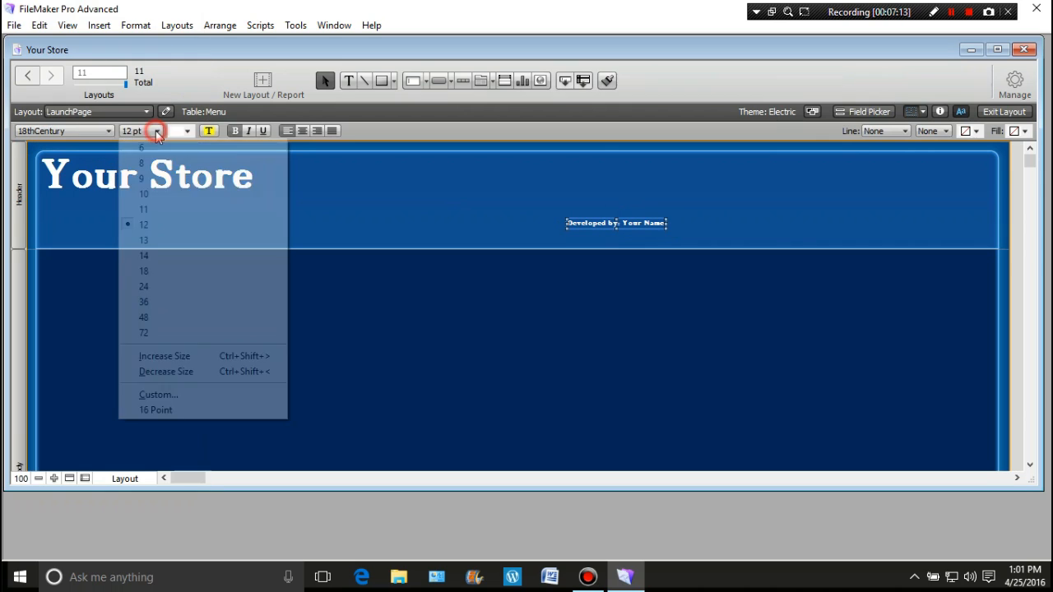
pyautogui.click(160, 286)
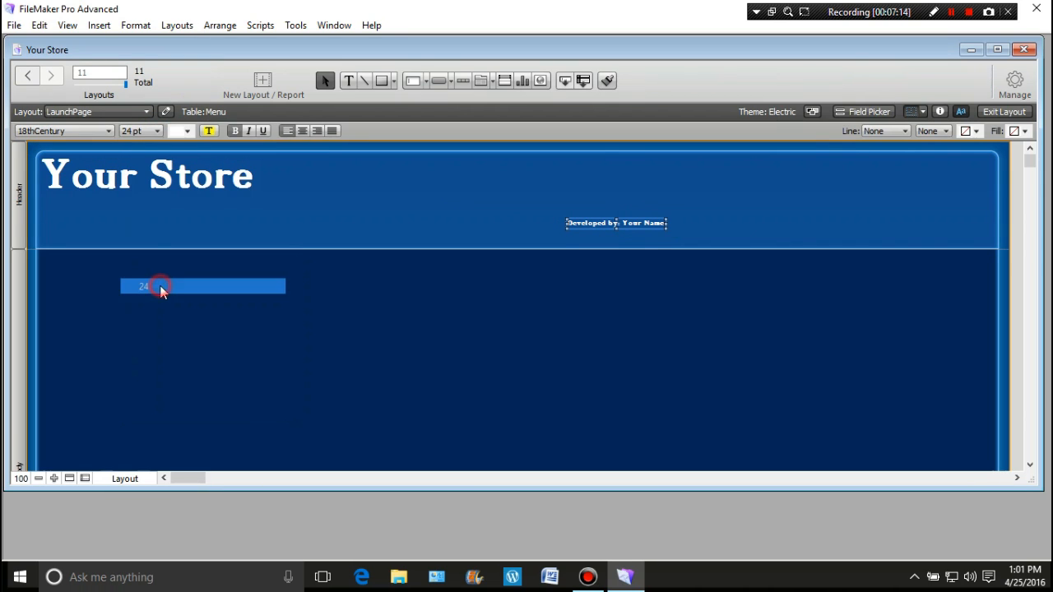
pyautogui.moveTo(500, 222); pyautogui.dragTo(164, 239)
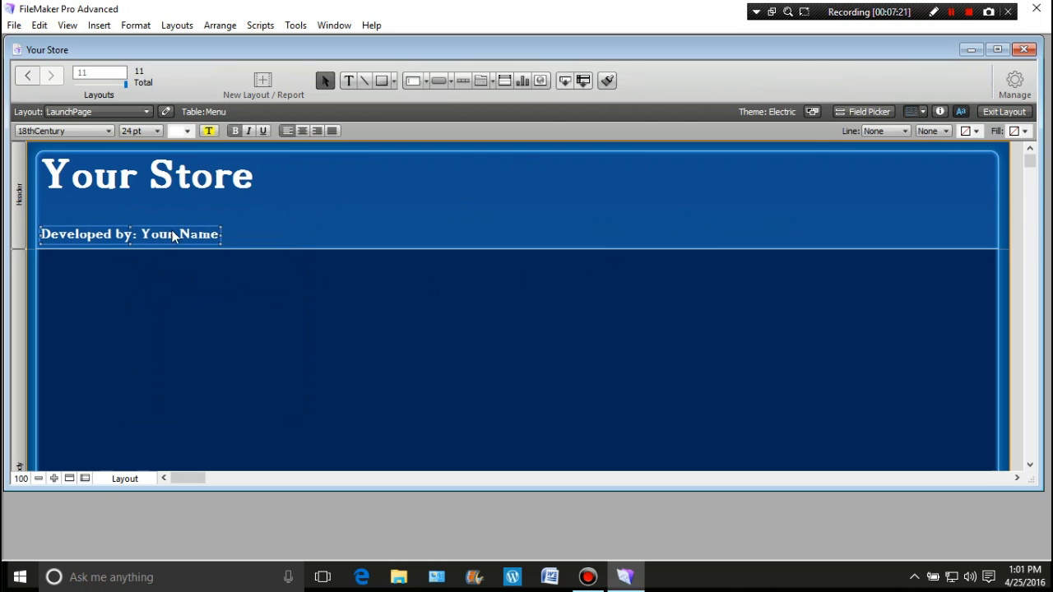
pyautogui.click(337, 188)
# Add a header text object reading "Integrated Point Of Sale/Inventory System" to the right of the store title
pyautogui.click(349, 80)
pyautogui.click(399, 190)
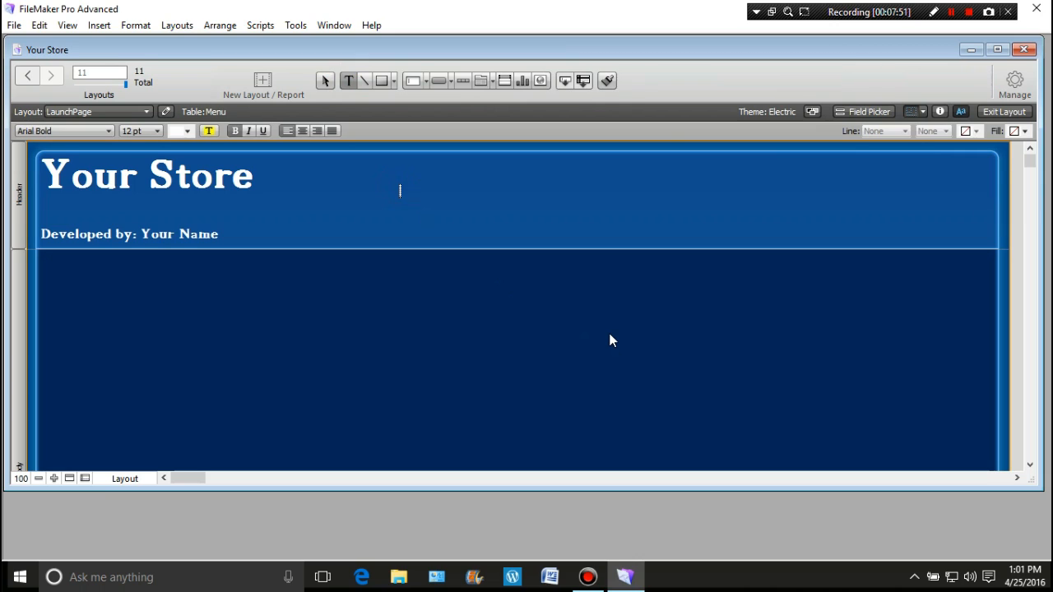
pyautogui.write('Integrated Point Of')
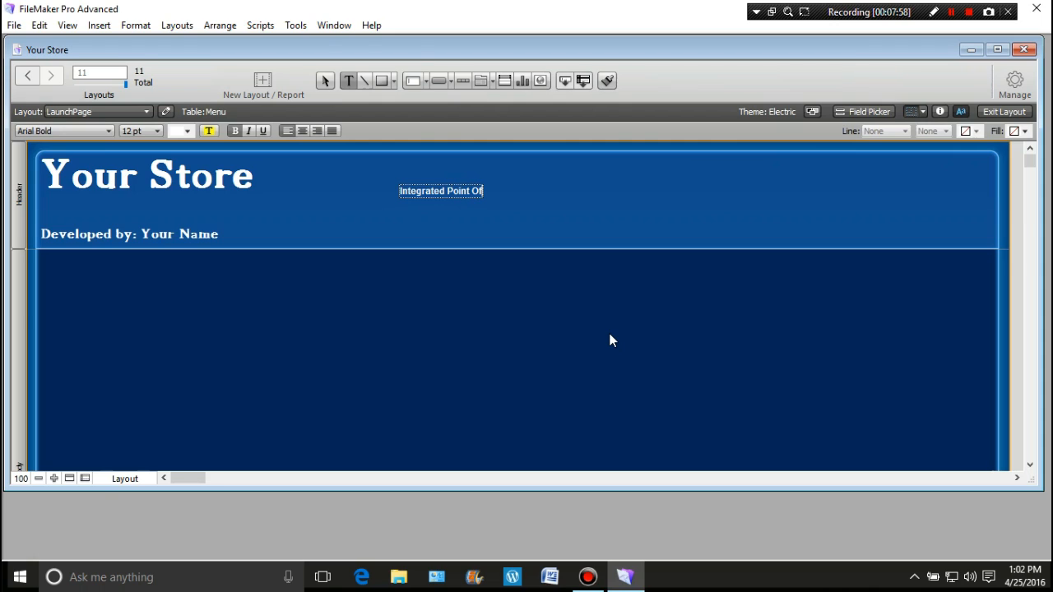
pyautogui.write(' Sale/Inventory System')
pyautogui.click(496, 190)
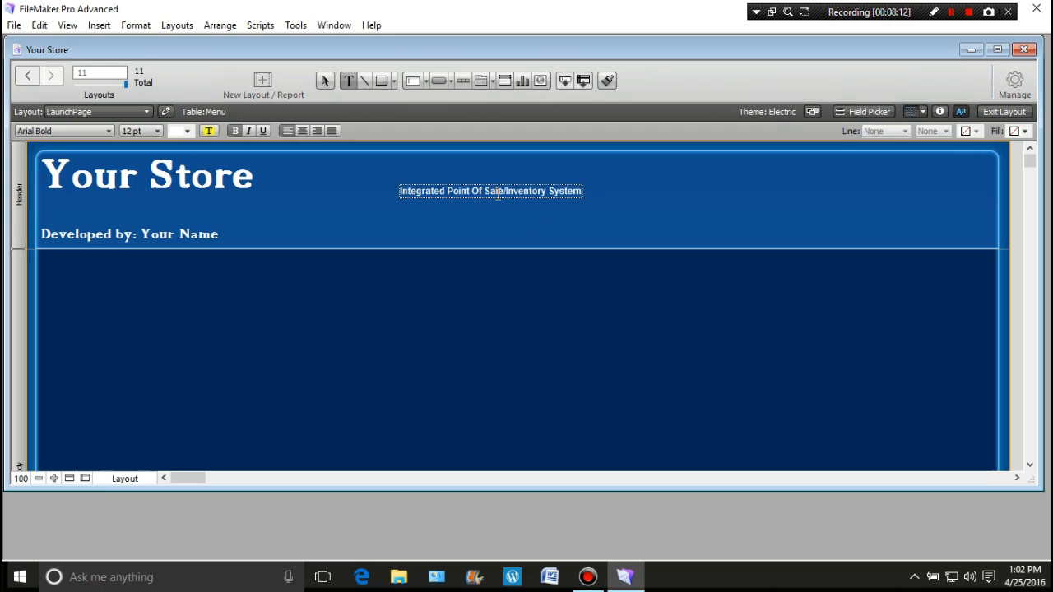
pyautogui.press('Escape')
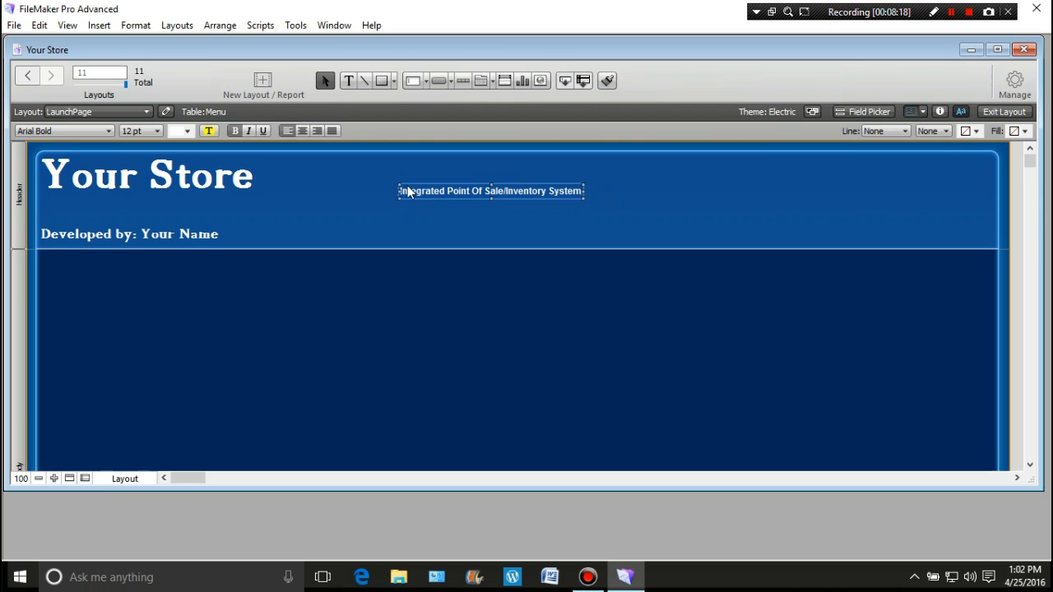
# Format the "Integrated Point Of Sale/Inventory System" text in 18thCentury at 14 pt and move it directly under the store title
pyautogui.moveTo(462, 190); pyautogui.dragTo(462, 189)
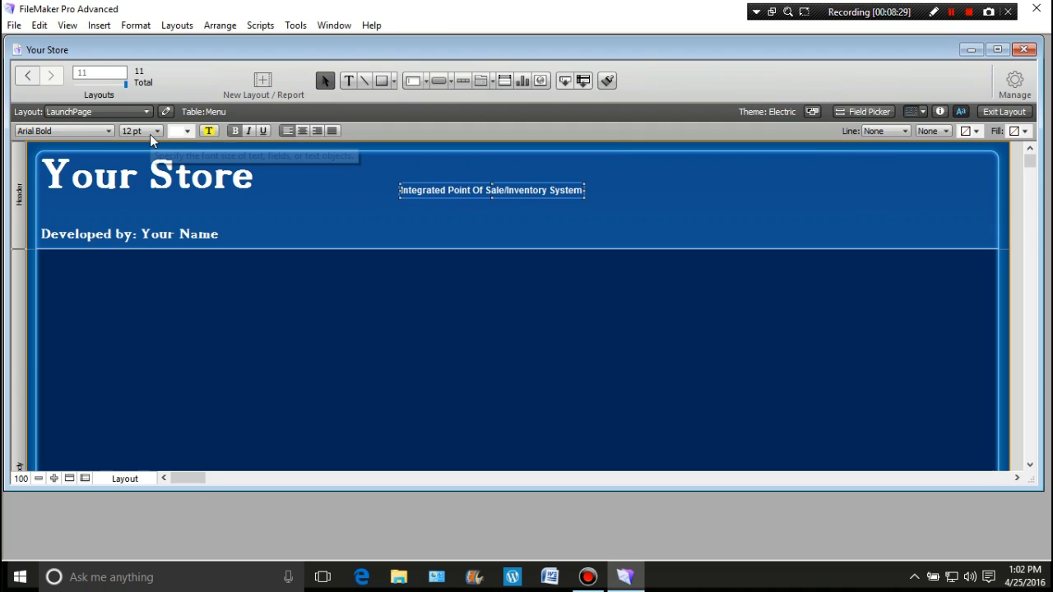
pyautogui.click(110, 132)
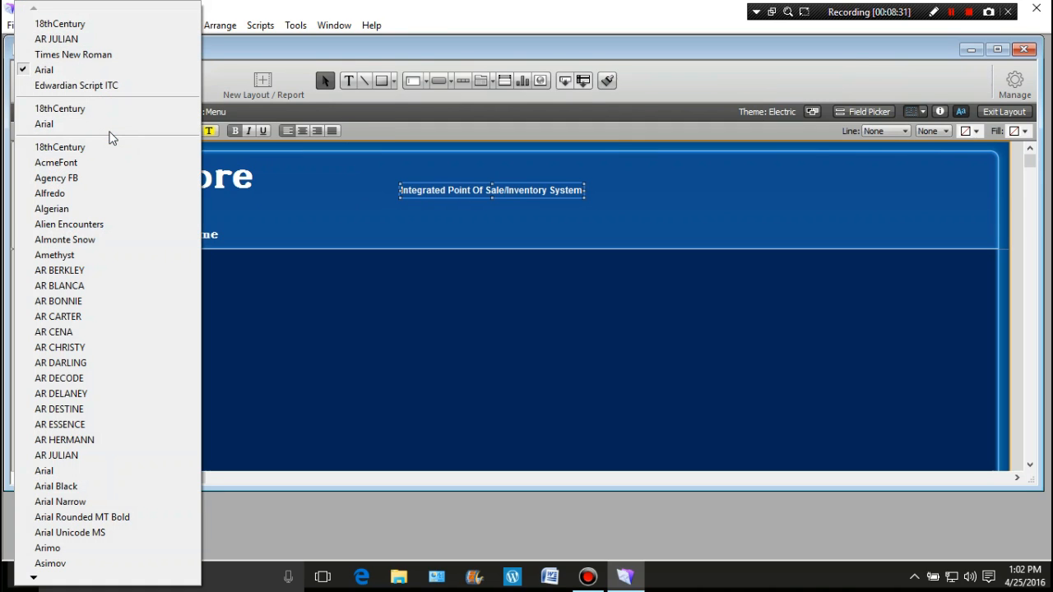
pyautogui.click(99, 150)
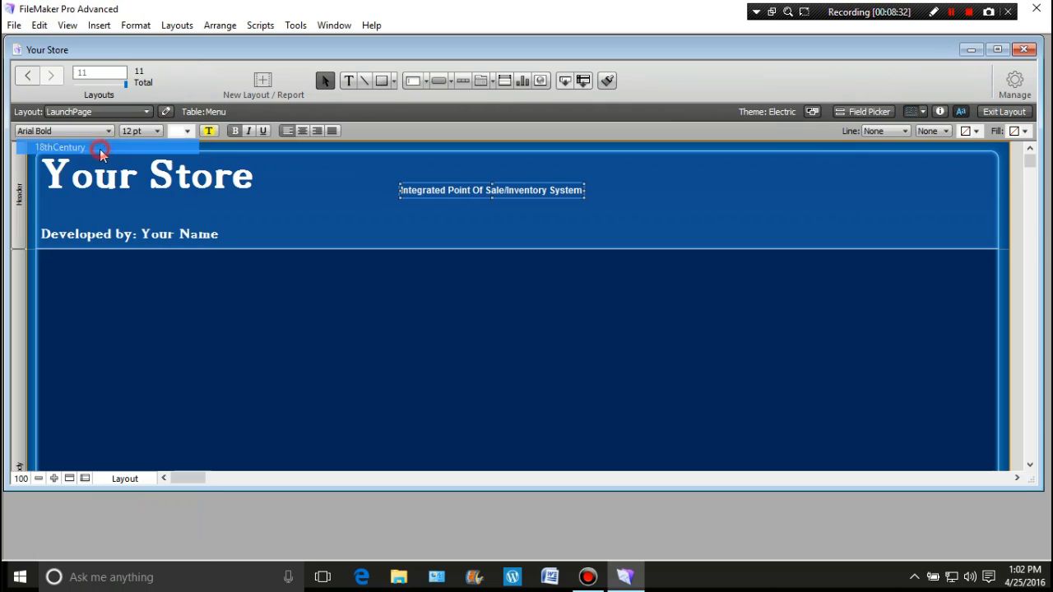
pyautogui.click(158, 132)
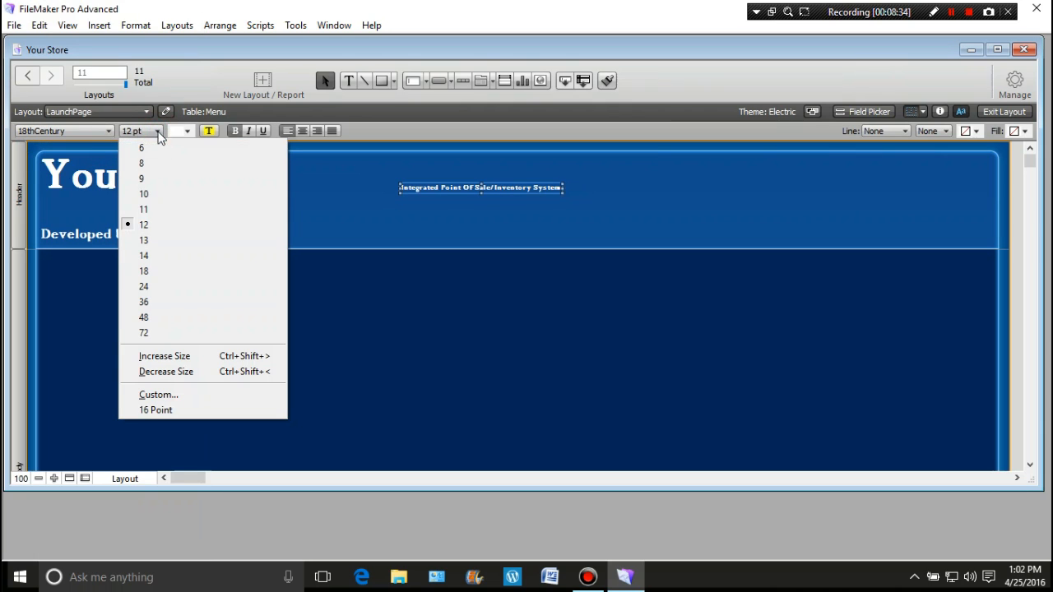
pyautogui.click(154, 256)
pyautogui.moveTo(510, 188); pyautogui.dragTo(158, 201)
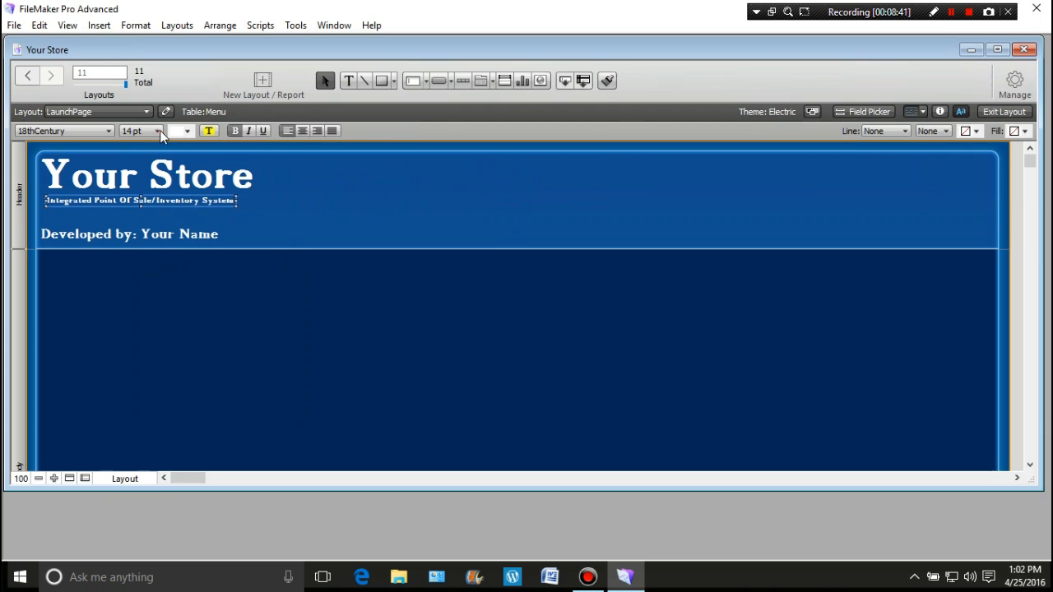
# Enlarge the system subtitle to 24 pt and left-align it with the developer text, spaced between that line and the store title
pyautogui.click(159, 130)
pyautogui.click(155, 271)
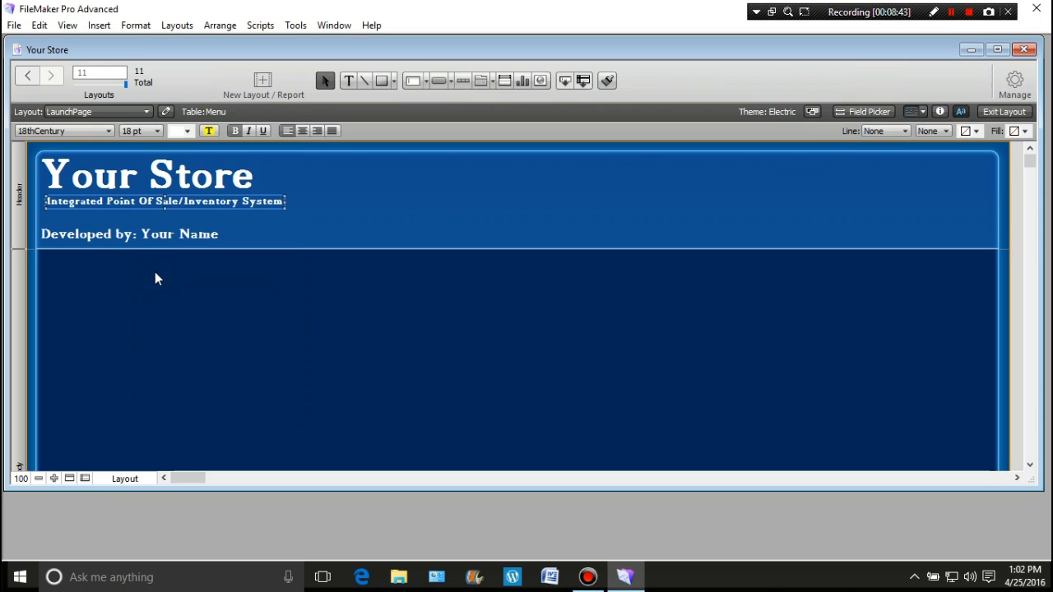
pyautogui.click(158, 130)
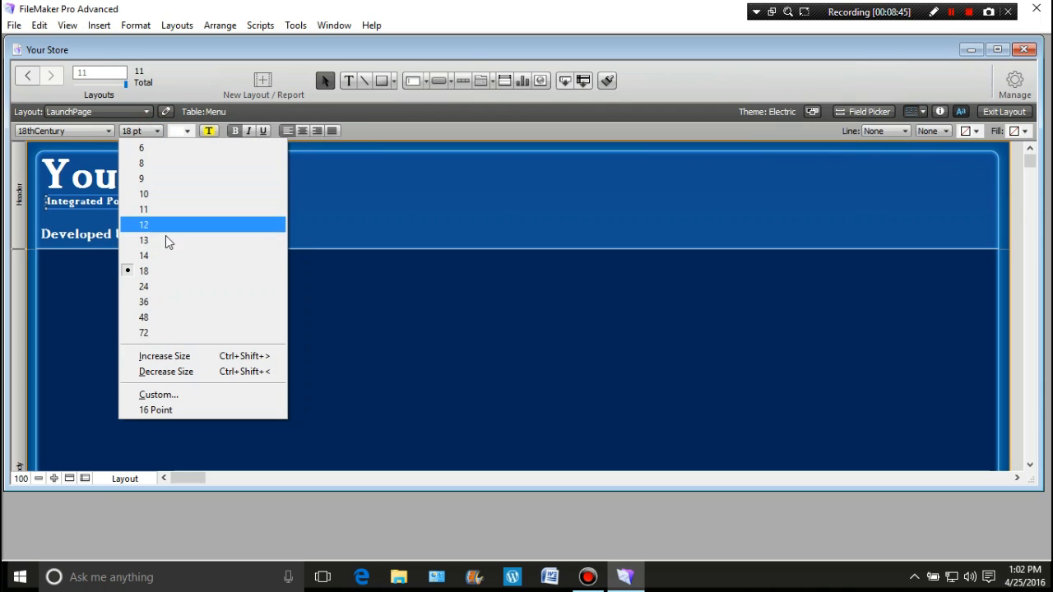
pyautogui.click(162, 290)
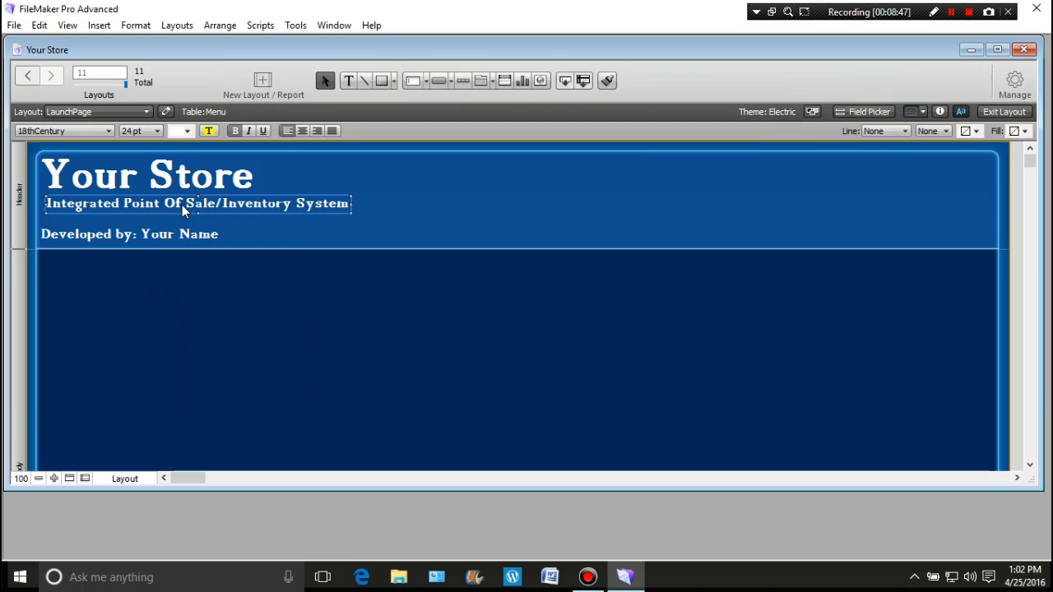
pyautogui.moveTo(178, 205); pyautogui.dragTo(173, 199)
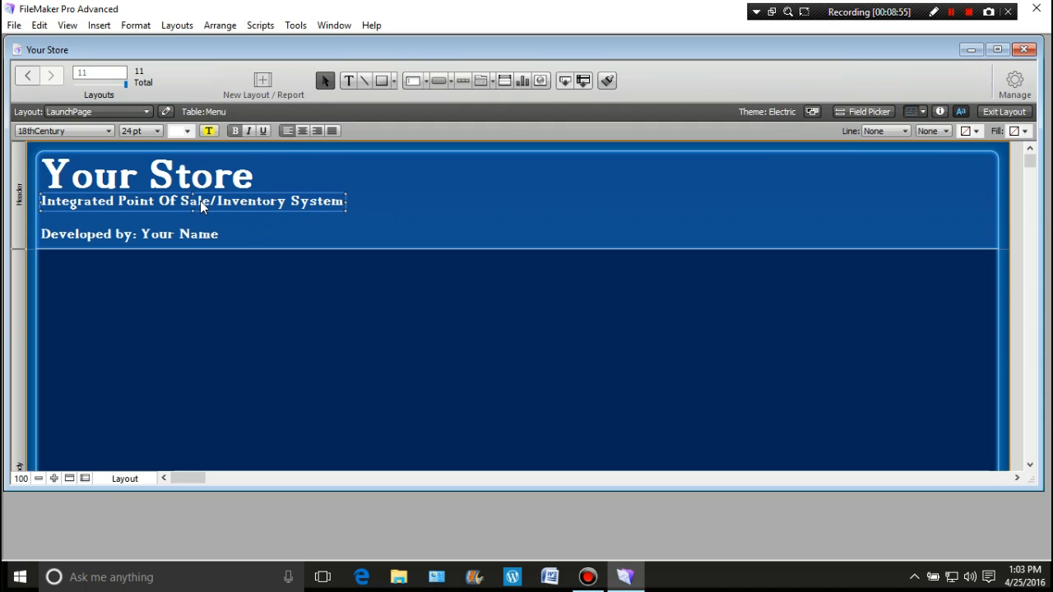
pyautogui.moveTo(202, 205); pyautogui.dragTo(201, 212)
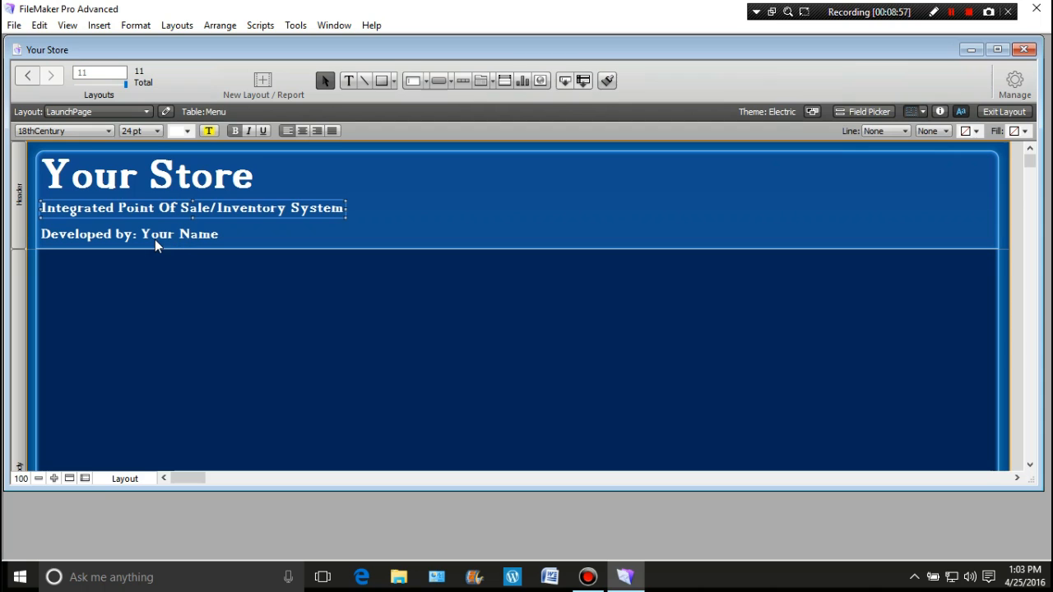
# Reduce the "Developed by: Your Name" text to 18 pt and nudge it slightly up toward the subtitle
pyautogui.click(164, 236)
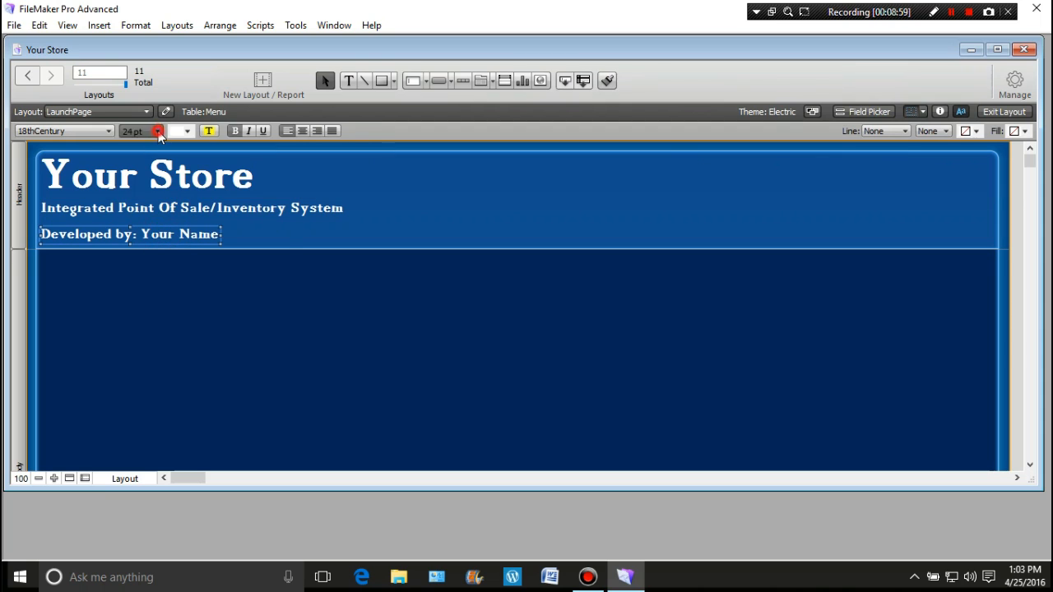
pyautogui.click(156, 131)
pyautogui.click(148, 255)
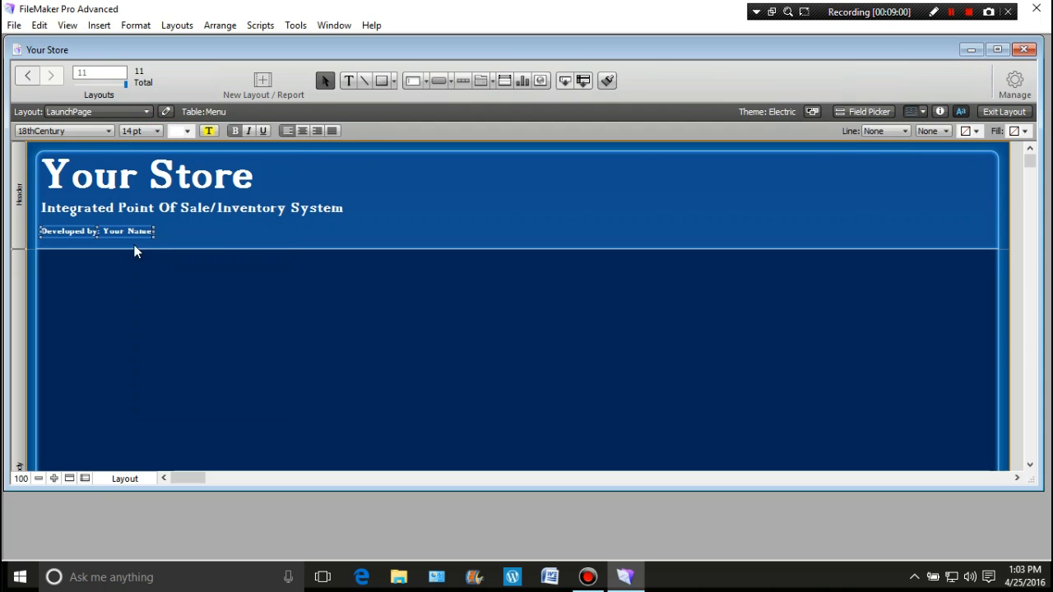
pyautogui.click(156, 131)
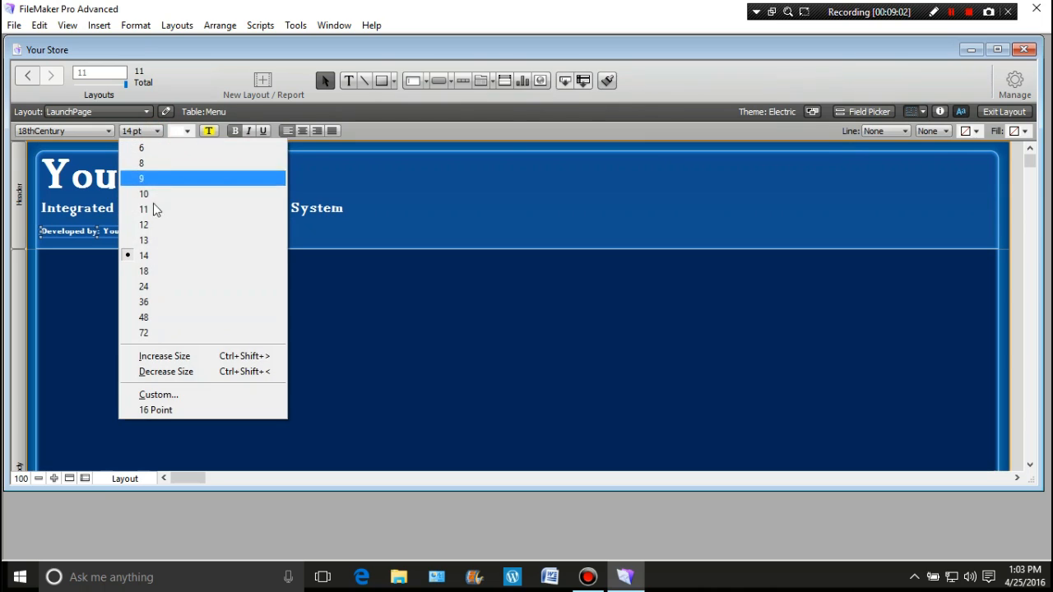
pyautogui.click(144, 272)
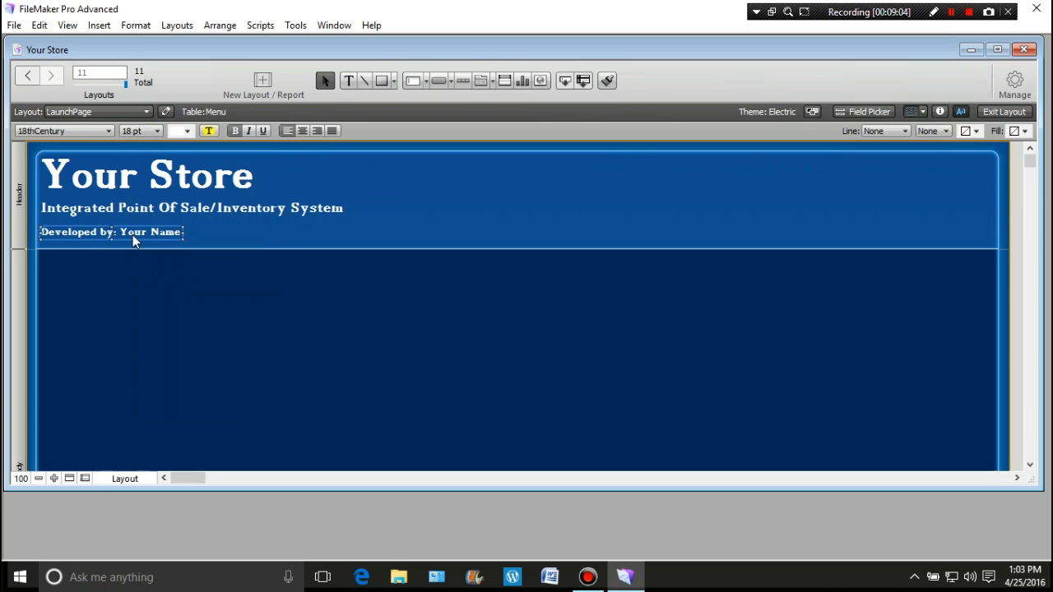
pyautogui.moveTo(129, 231); pyautogui.dragTo(130, 234)
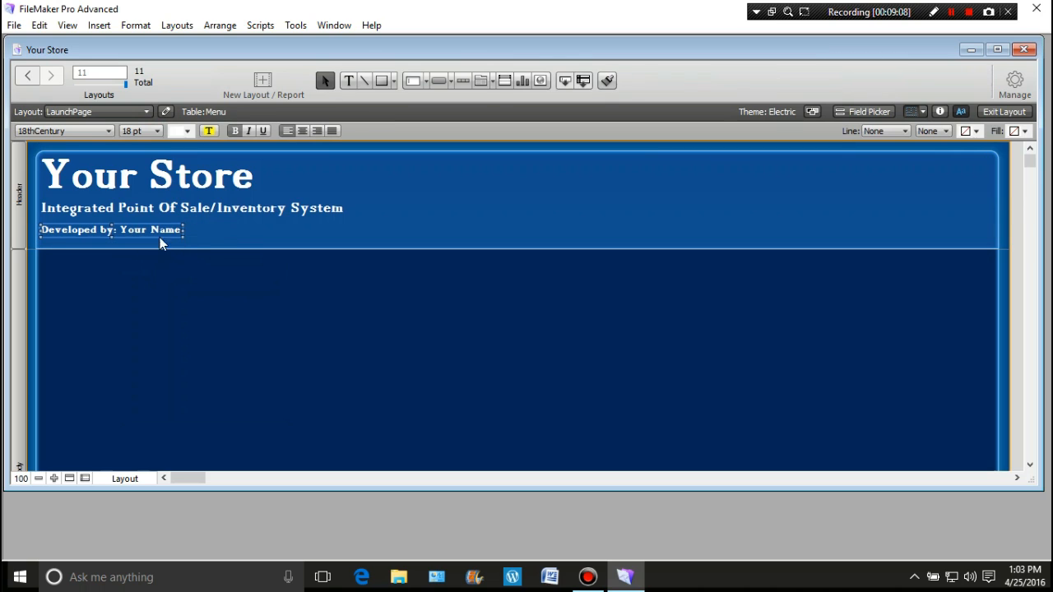
pyautogui.click(495, 199)
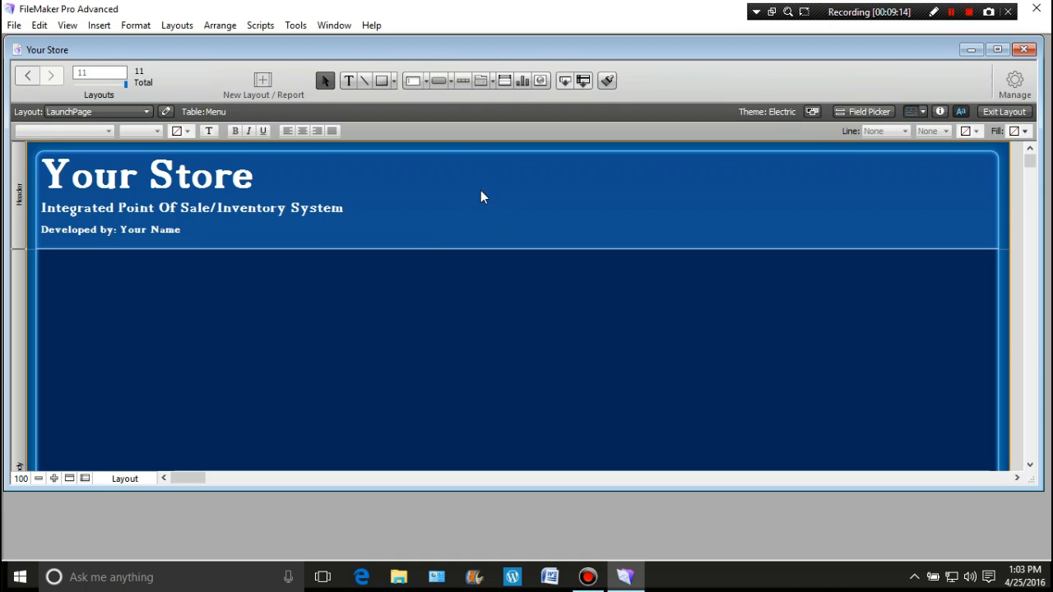
# Draw a rectangle about 233 by 97 pt in the header, right of the titles, and open the Inspector beside it
pyautogui.click(381, 80)
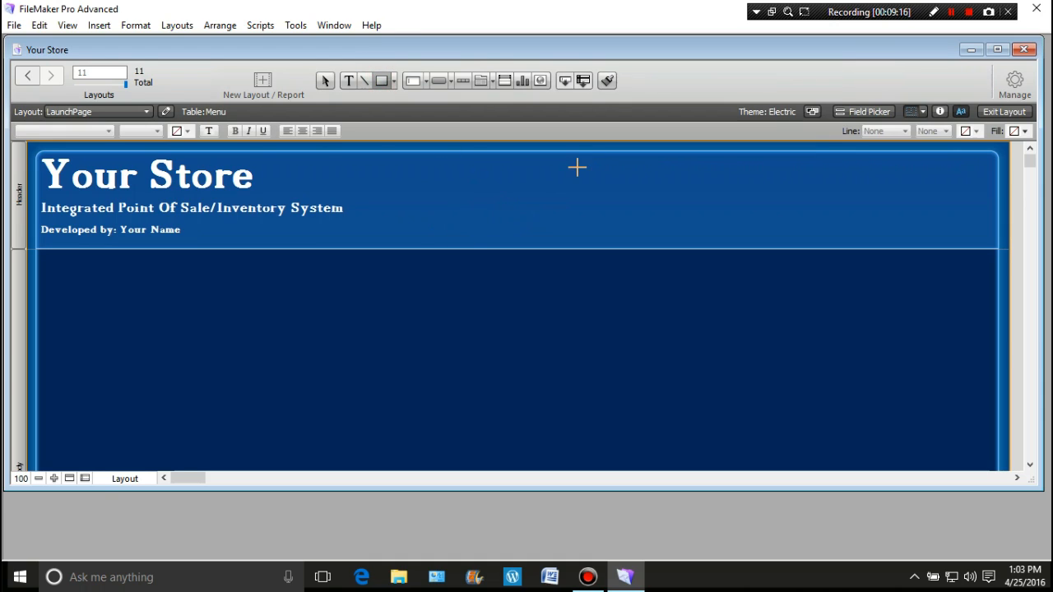
pyautogui.moveTo(564, 164)
pyautogui.mouseDown()
pyautogui.moveTo(588, 188)
pyautogui.moveTo(744, 238)
pyautogui.mouseUp()
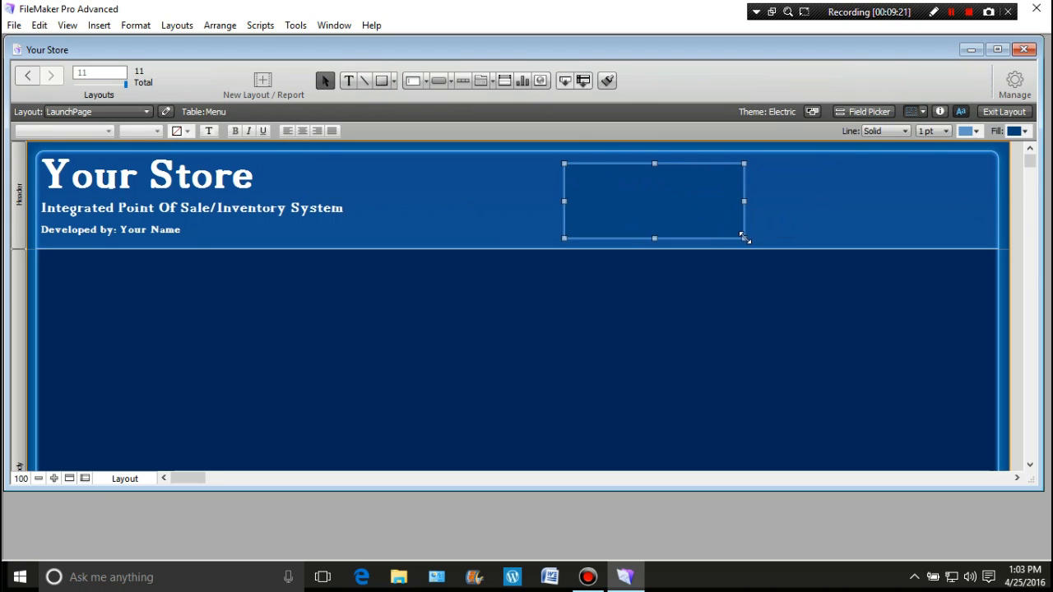
pyautogui.click(939, 111)
pyautogui.moveTo(702, 185); pyautogui.dragTo(919, 144)
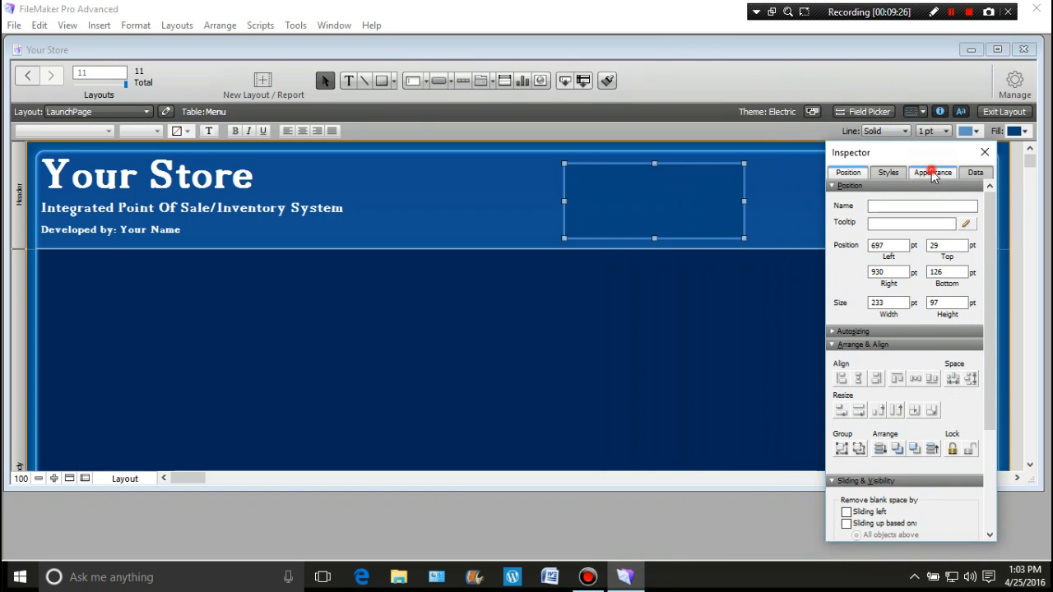
# Change the header rectangle's fill to an image, using the "space jams" picture
pyautogui.click(933, 173)
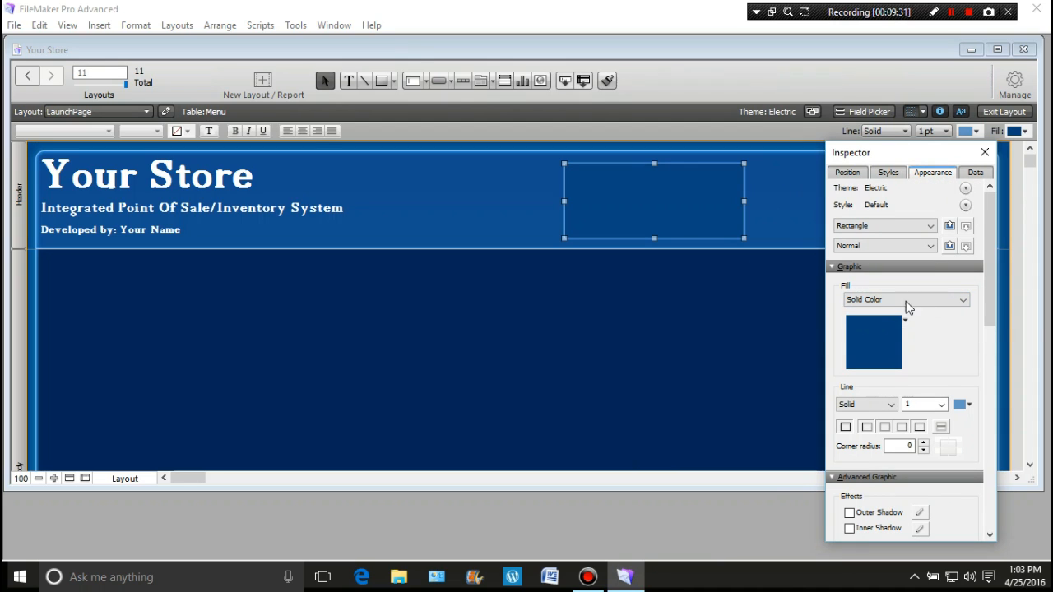
pyautogui.click(963, 303)
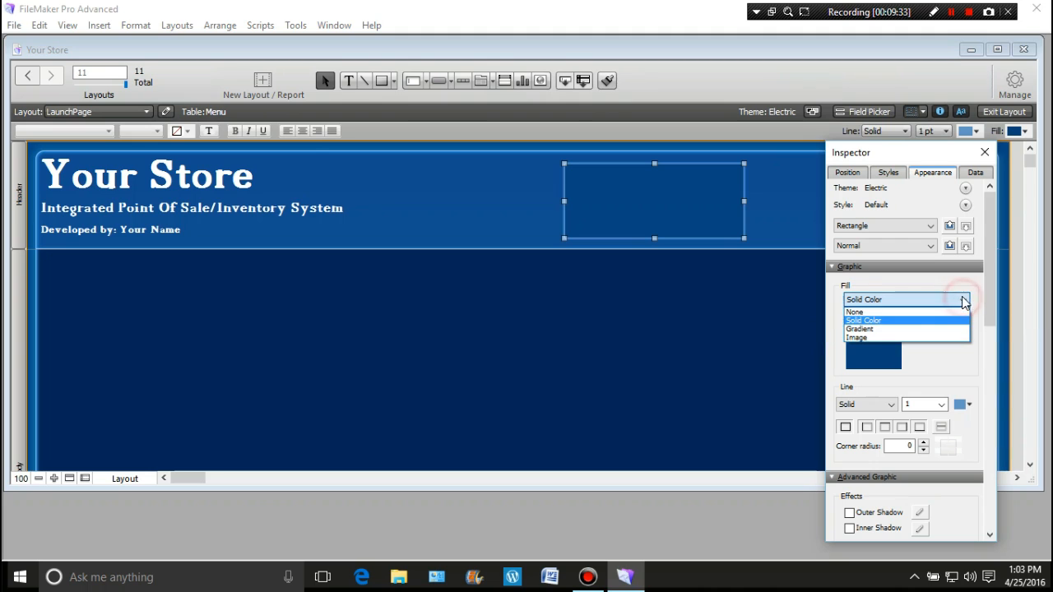
pyautogui.click(874, 344)
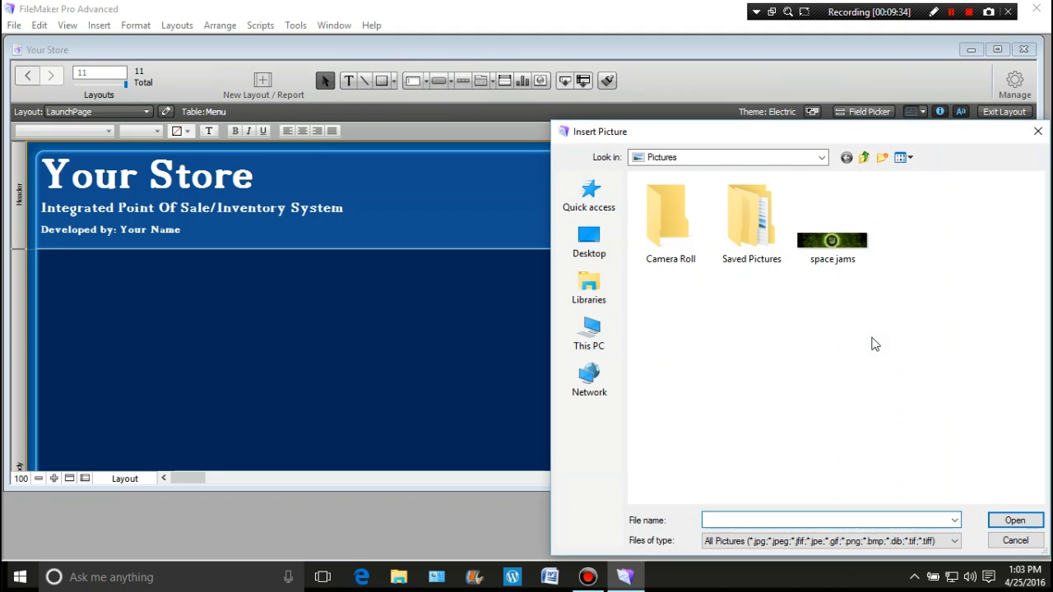
pyautogui.doubleClick(854, 245)
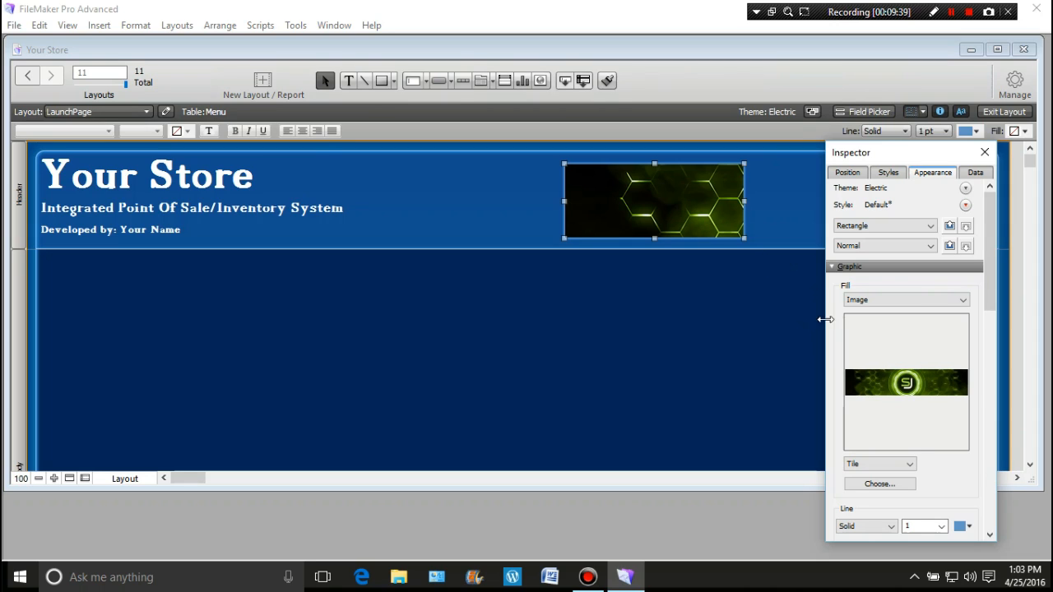
# Try the Original Size, Scale to Fill and Slice display options on the header image, then return it to Tile
pyautogui.click(908, 463)
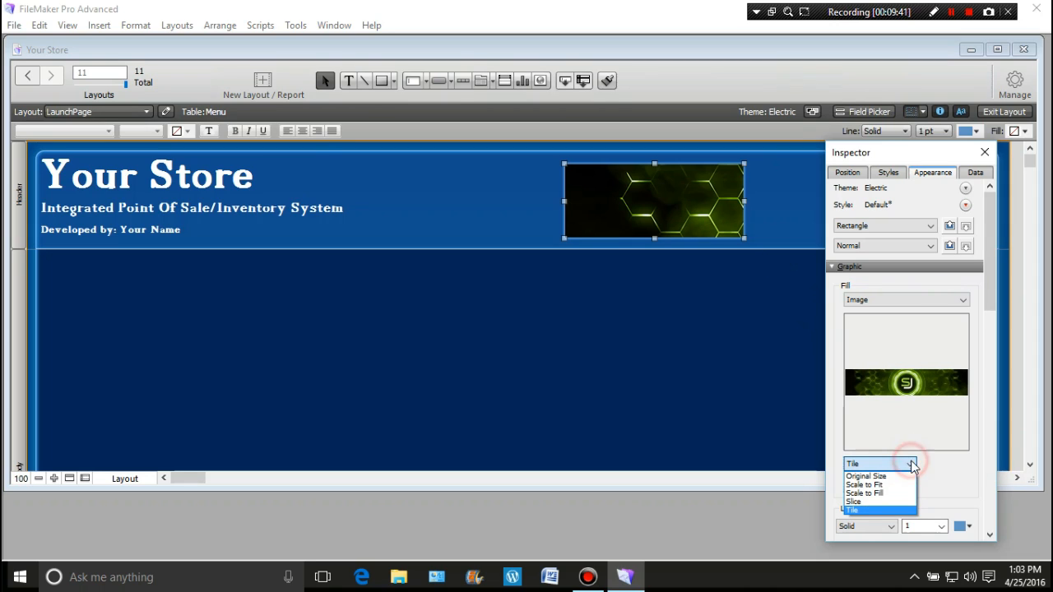
pyautogui.click(903, 476)
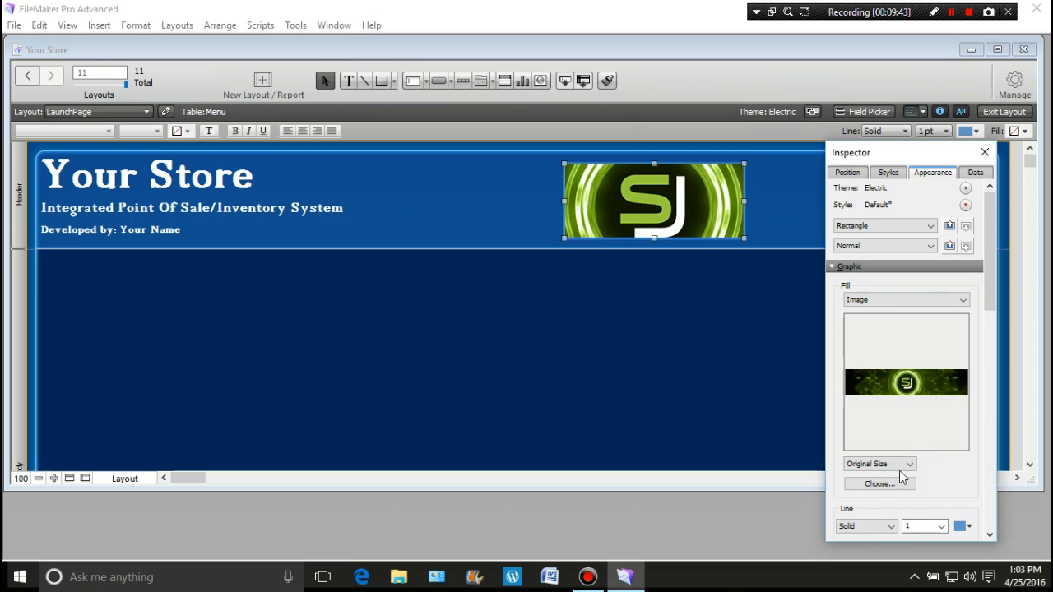
pyautogui.click(905, 464)
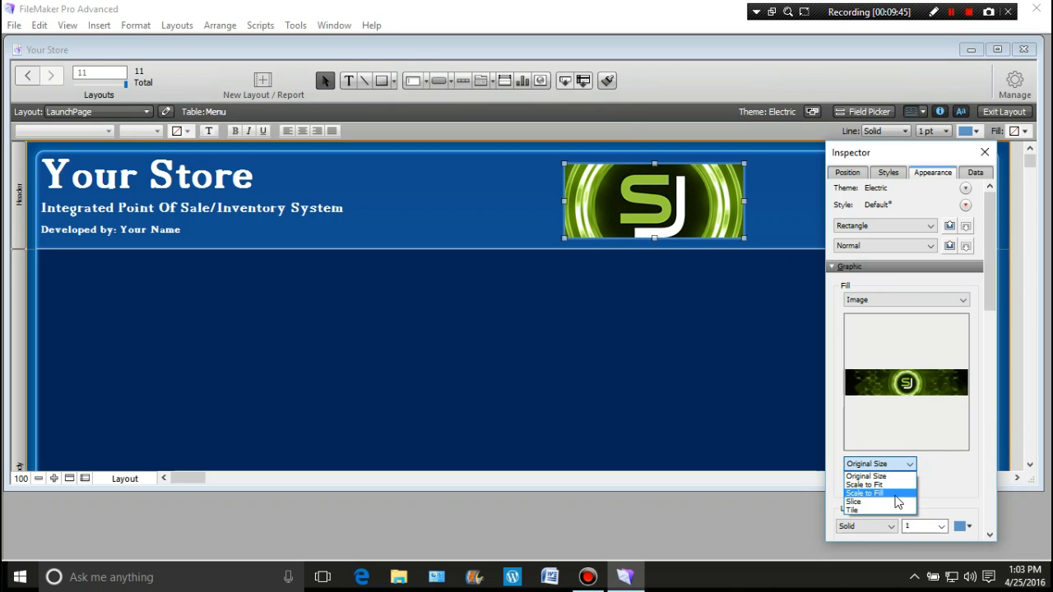
pyautogui.click(896, 494)
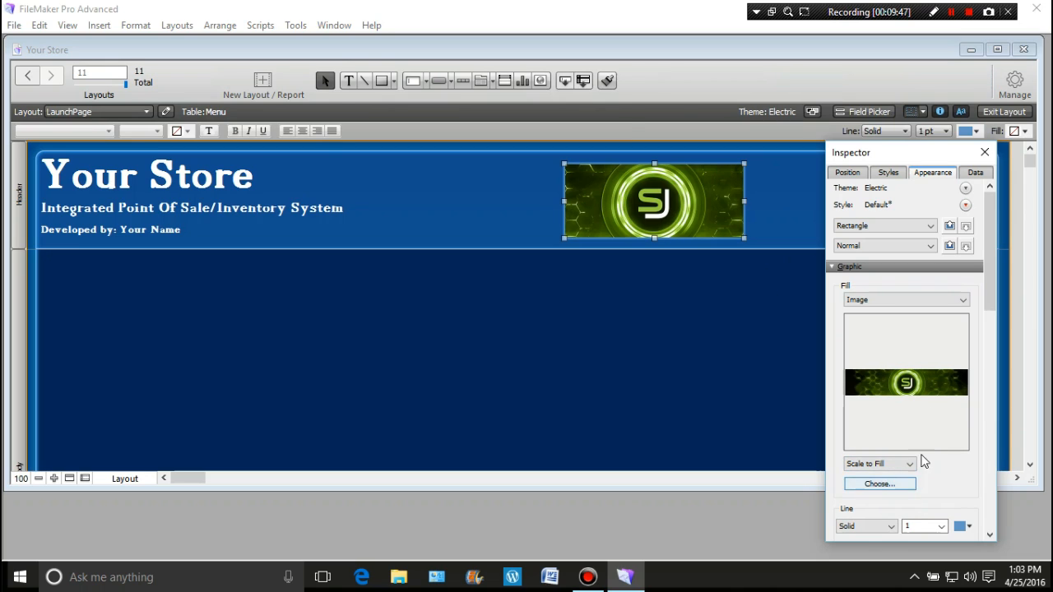
pyautogui.click(911, 466)
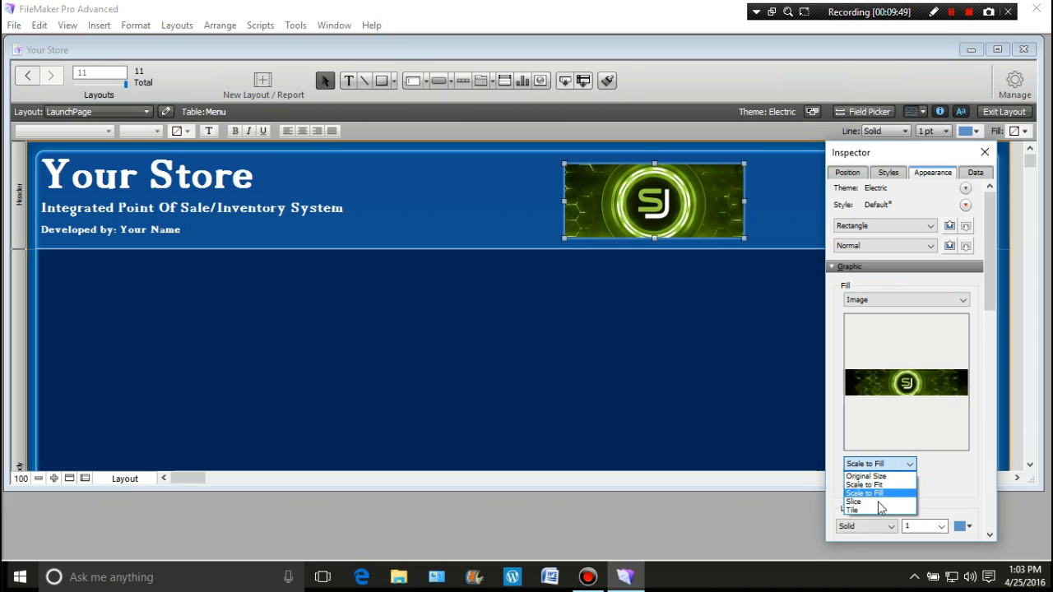
pyautogui.click(875, 501)
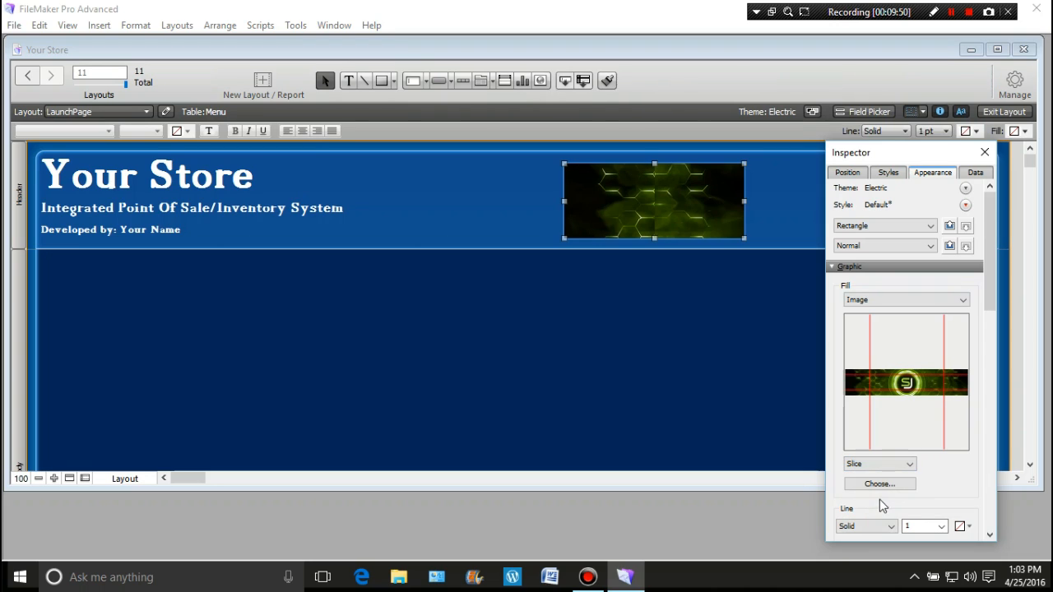
pyautogui.click(913, 466)
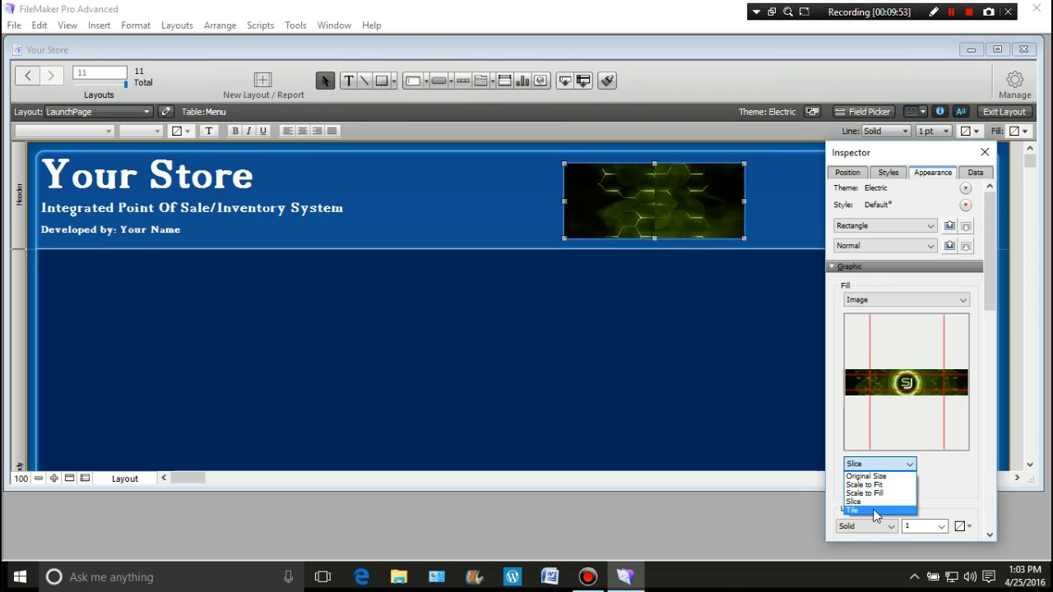
pyautogui.click(878, 505)
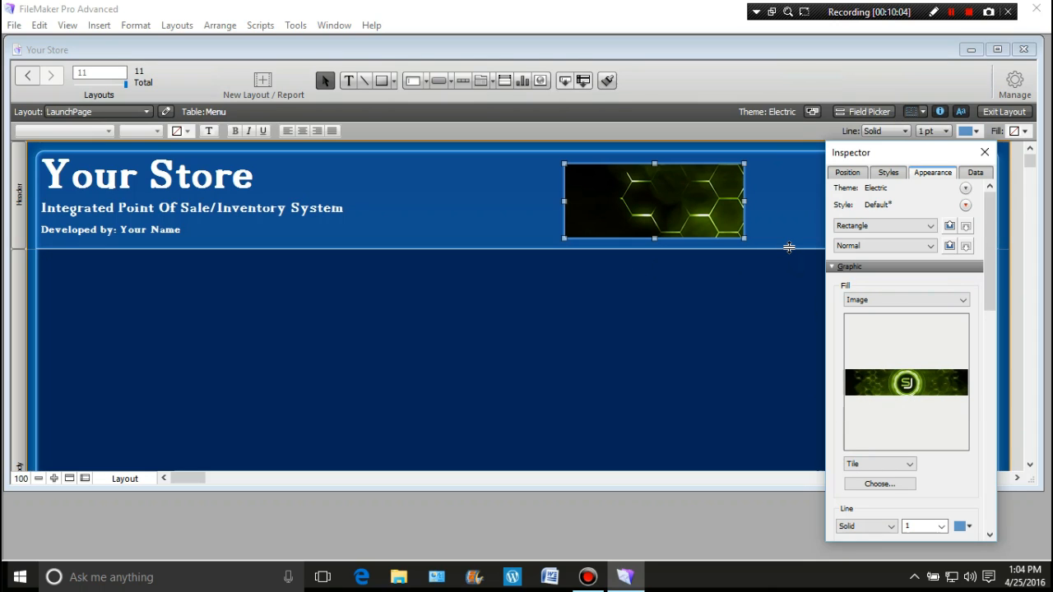
# Reset the header rectangle's fill to None and switch it back to Image to choose a different picture
pyautogui.click(961, 299)
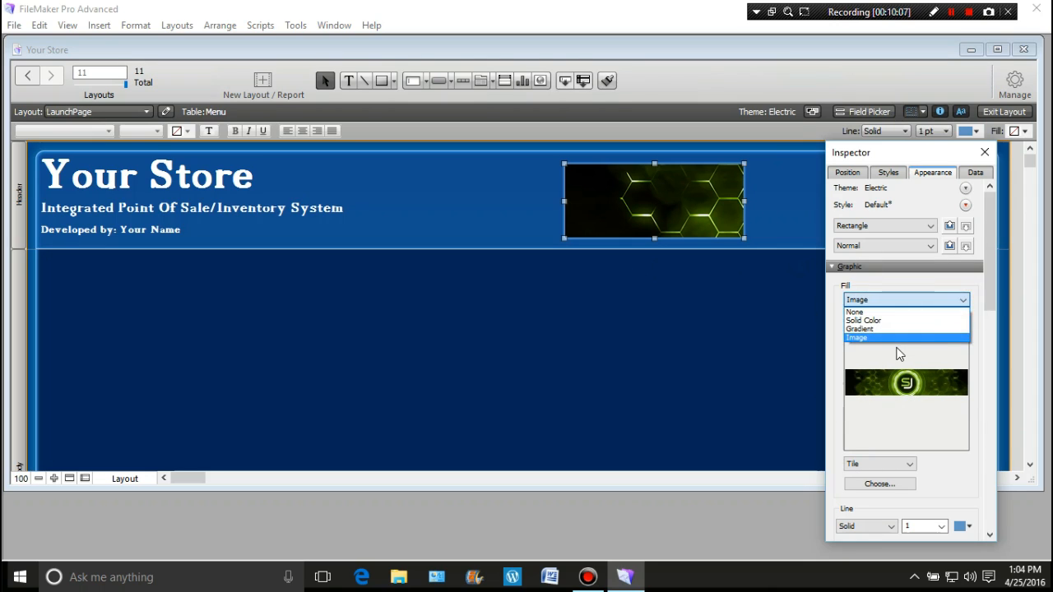
pyautogui.click(883, 338)
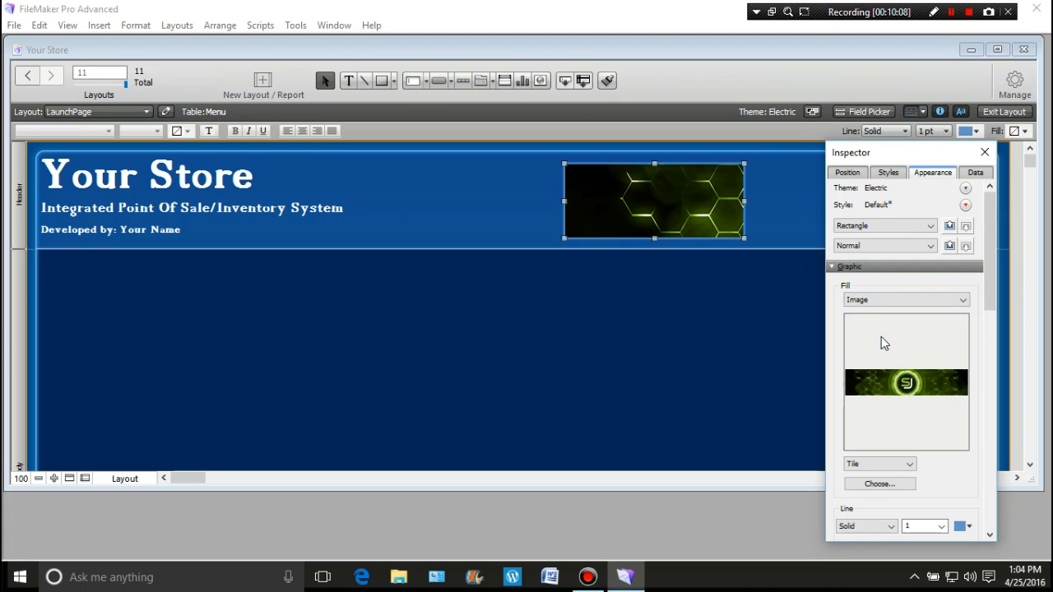
pyautogui.click(961, 300)
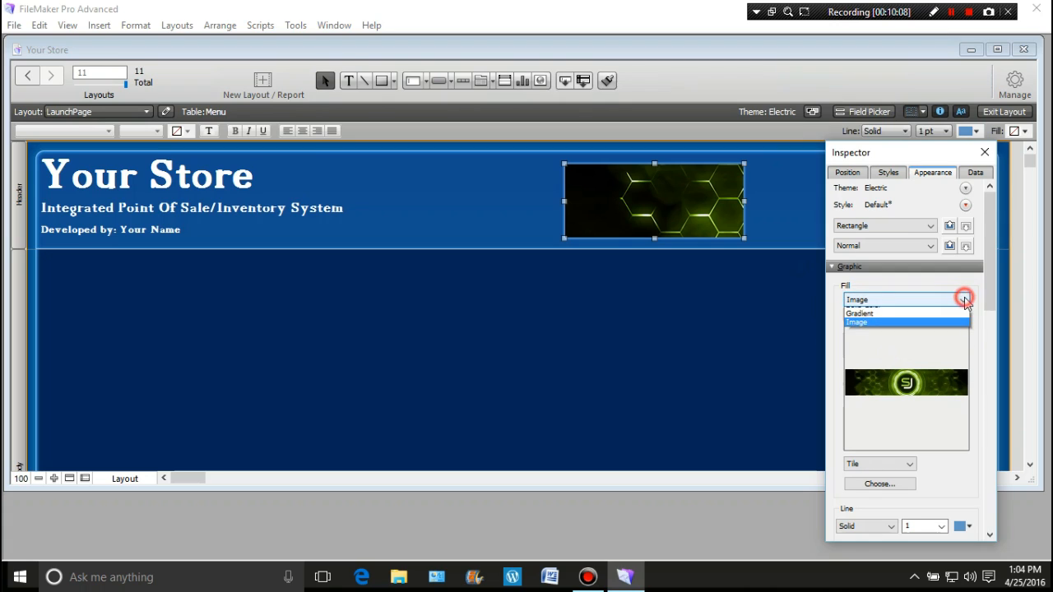
pyautogui.click(870, 313)
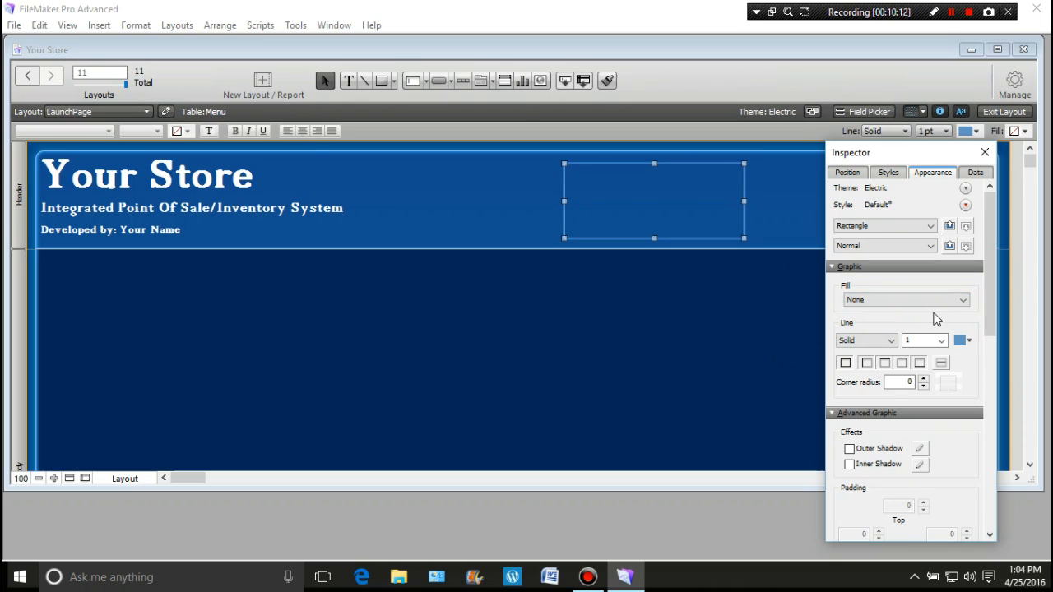
pyautogui.click(963, 299)
pyautogui.click(884, 337)
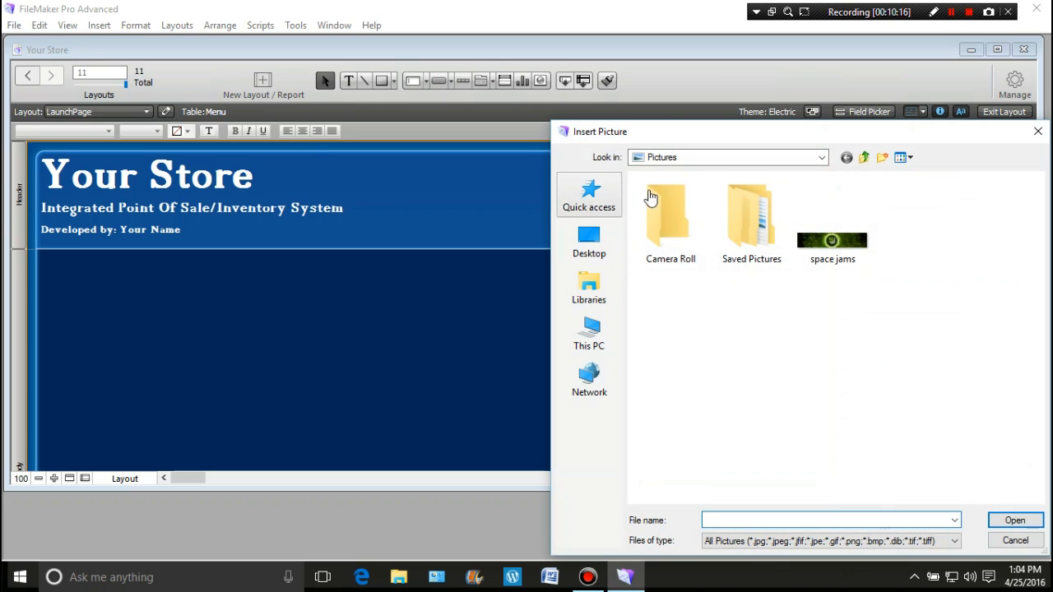
# Fill the header rectangle with "CleanAir transparent background High Res" from the Clean_Air folder in Saved Pictures
pyautogui.click(737, 218)
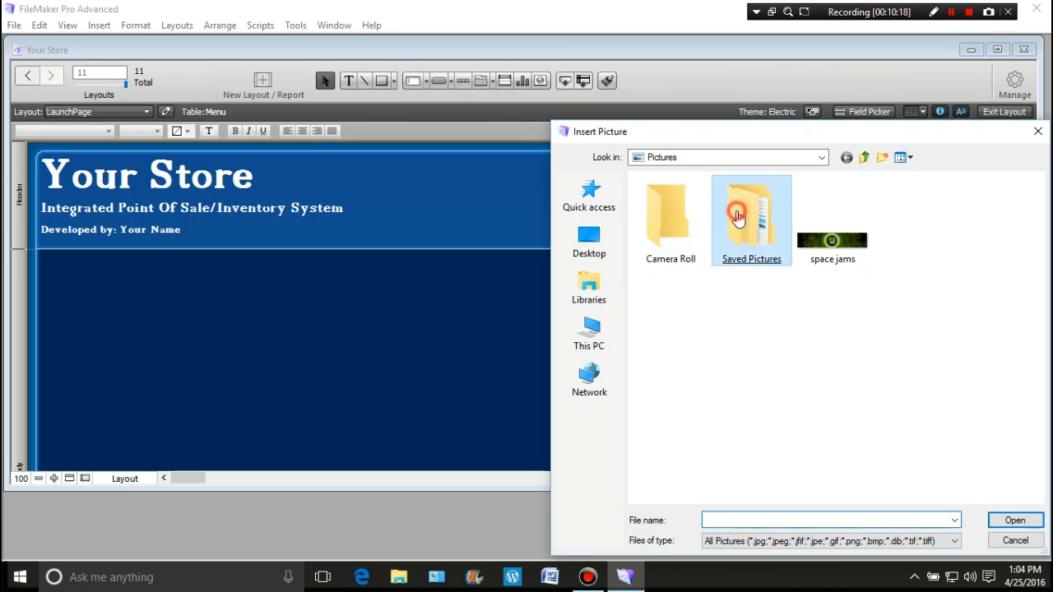
pyautogui.doubleClick(738, 218)
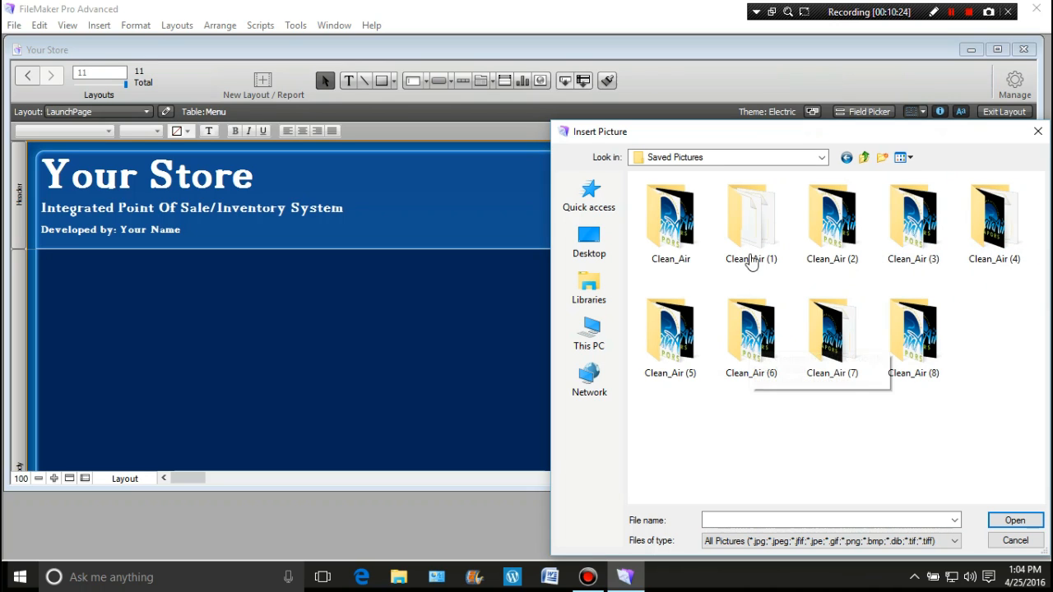
pyautogui.click(673, 236)
pyautogui.doubleClick(673, 237)
pyautogui.click(671, 230)
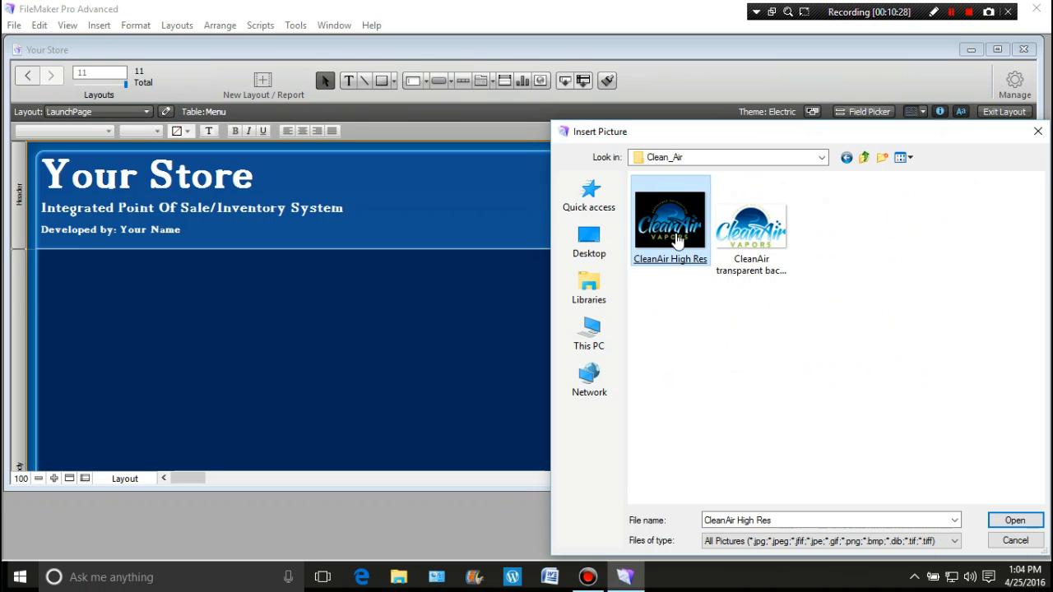
pyautogui.click(755, 279)
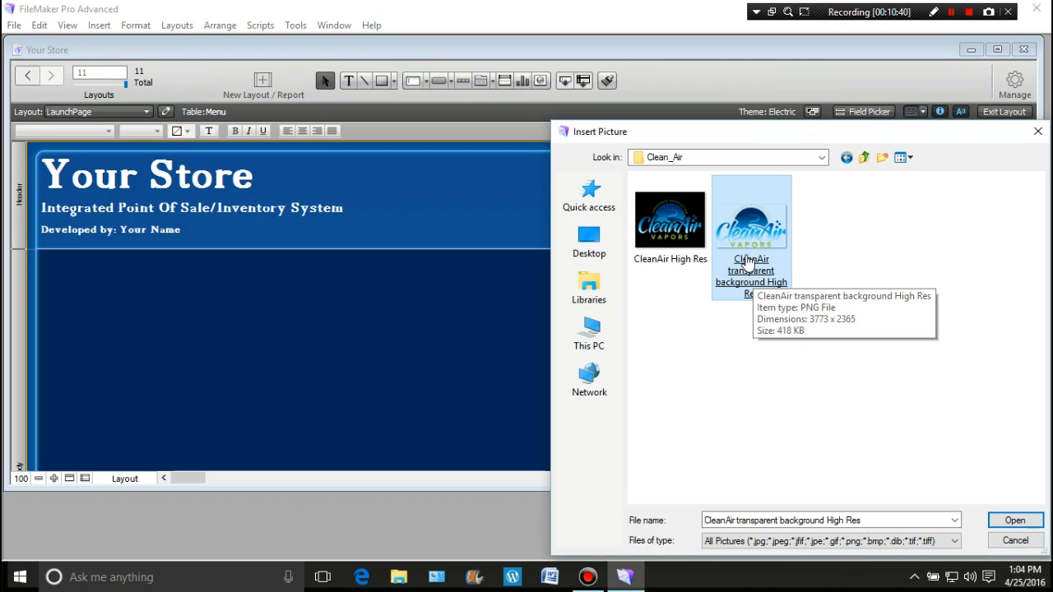
pyautogui.doubleClick(745, 260)
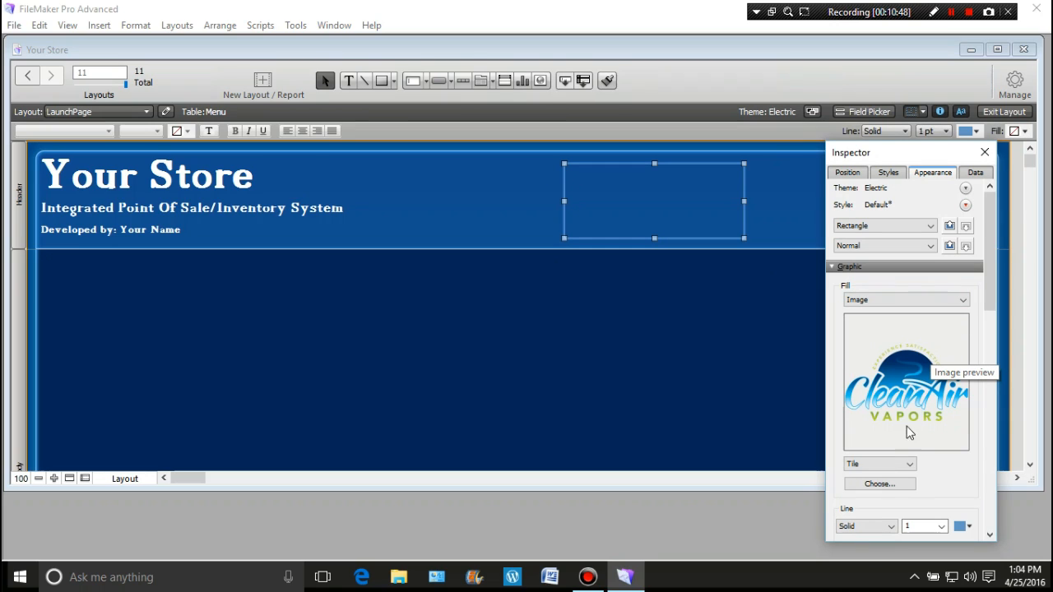
# Set the logo image to Scale to Fit and resize its rectangle to be slightly narrower and taller within the header
pyautogui.click(910, 465)
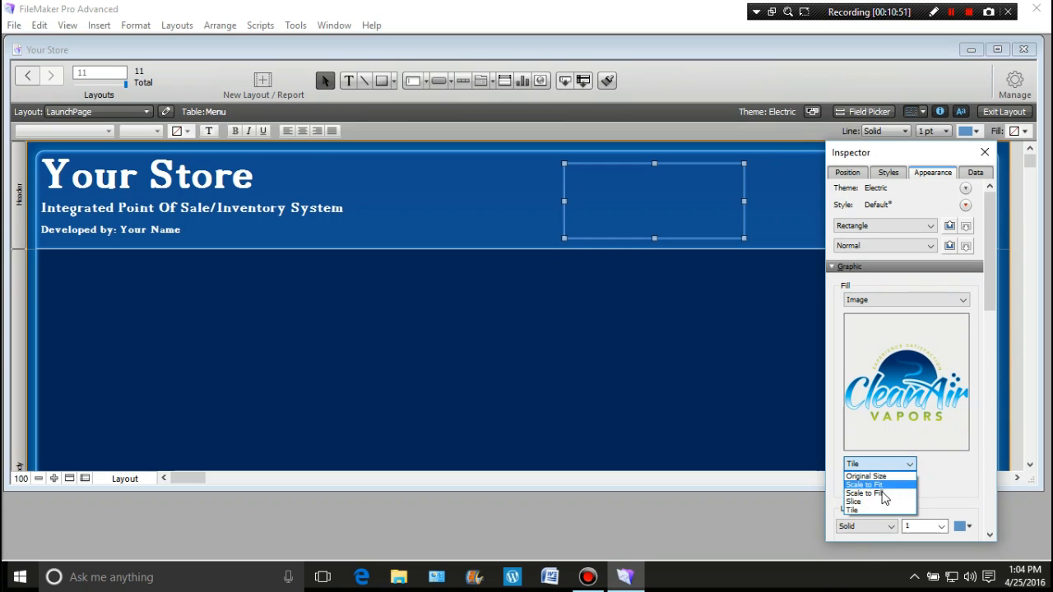
pyautogui.click(887, 485)
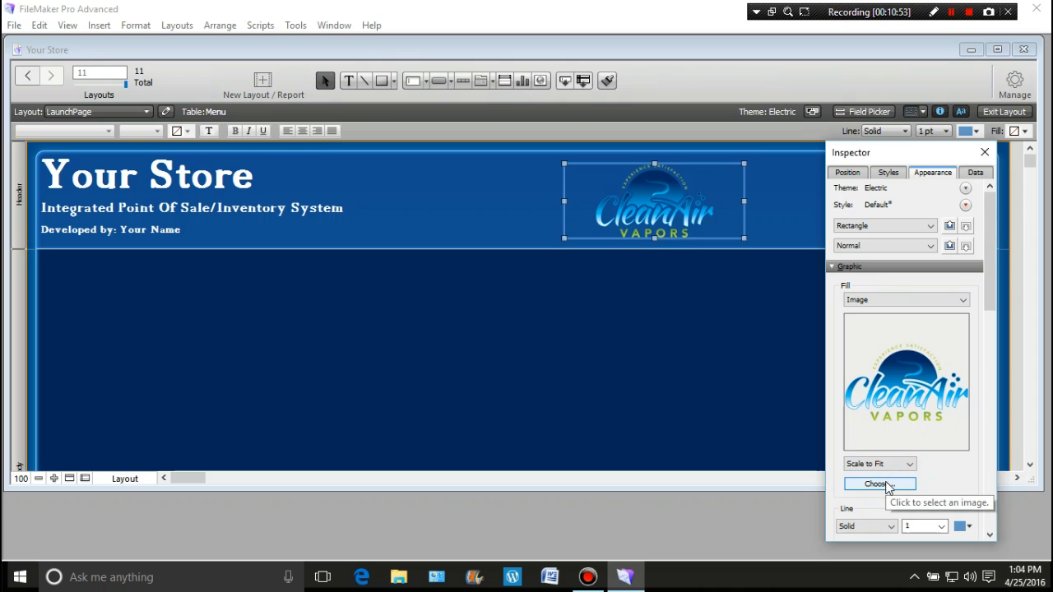
pyautogui.moveTo(654, 239)
pyautogui.mouseDown()
pyautogui.moveTo(656, 252)
pyautogui.moveTo(656, 241)
pyautogui.mouseUp()
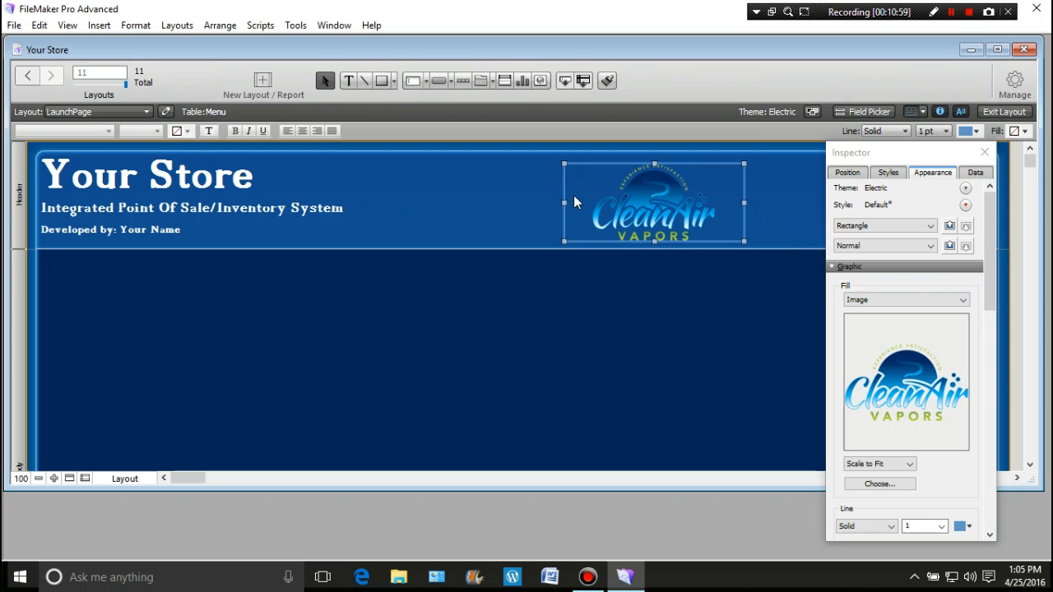
pyautogui.moveTo(564, 201); pyautogui.dragTo(594, 201)
pyautogui.moveTo(745, 162); pyautogui.dragTo(761, 155)
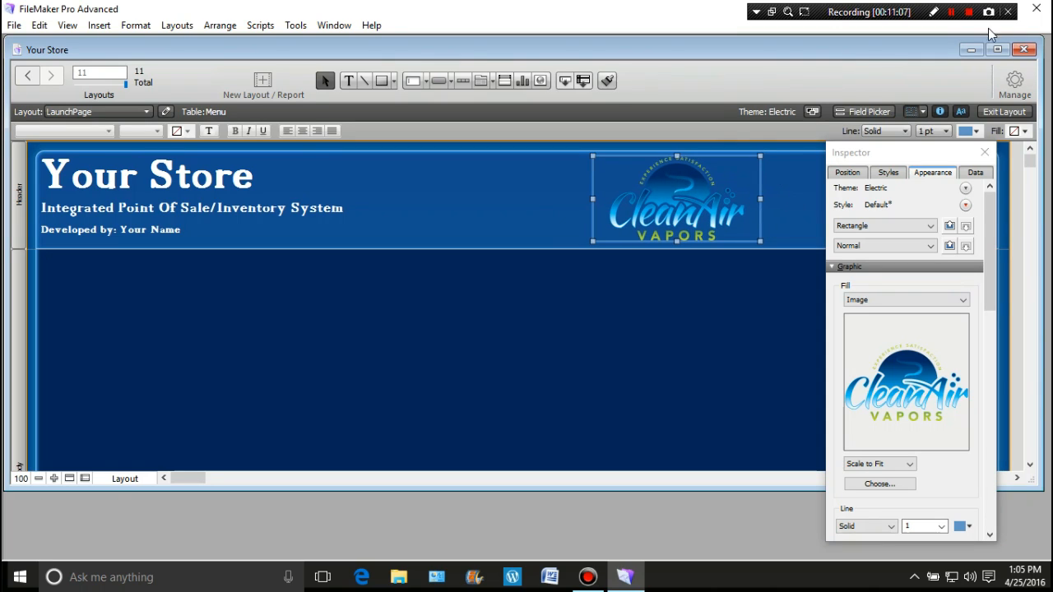
pyautogui.click(968, 12)
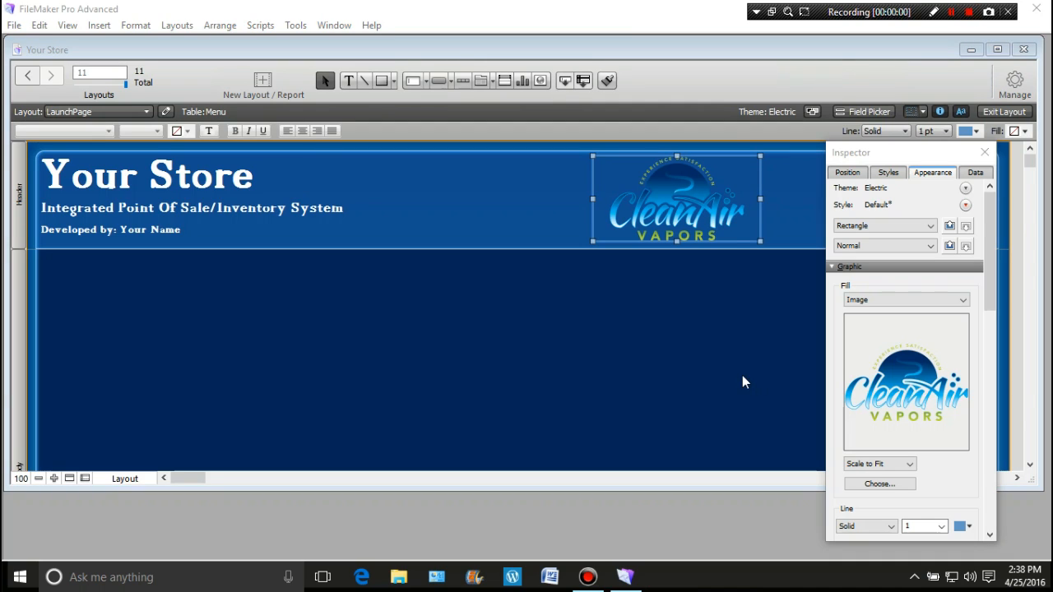
# Widen the CleanAir logo rectangle slightly and move it to the far right end of the header, closing the Inspector
pyautogui.moveTo(724, 200)
pyautogui.mouseDown()
pyautogui.moveTo(597, 212)
pyautogui.moveTo(731, 199)
pyautogui.moveTo(686, 199)
pyautogui.moveTo(704, 199)
pyautogui.mouseUp()
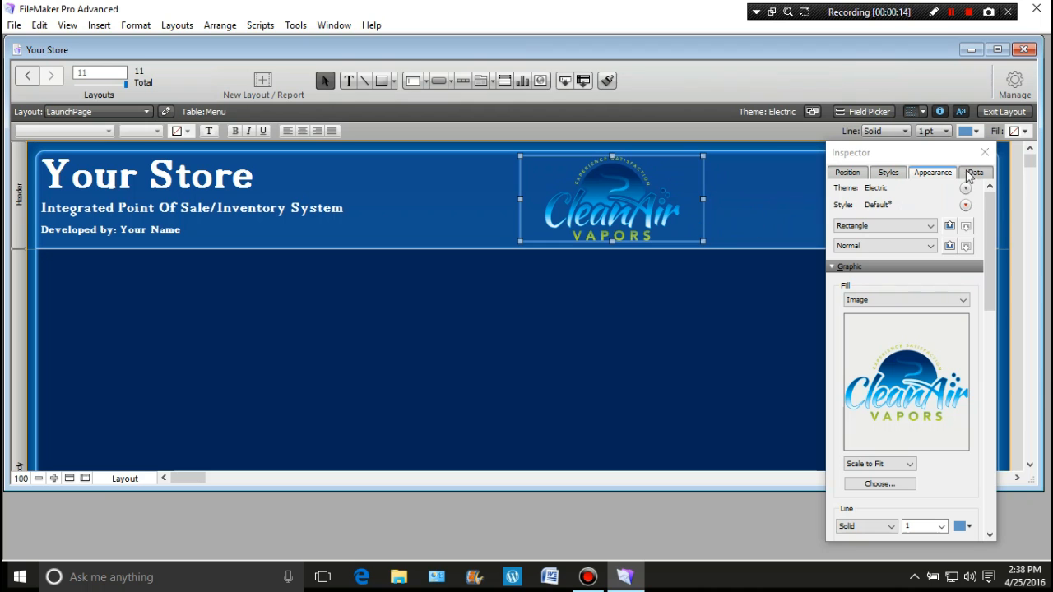
pyautogui.moveTo(936, 153); pyautogui.dragTo(328, 164)
pyautogui.moveTo(631, 173); pyautogui.dragTo(903, 169)
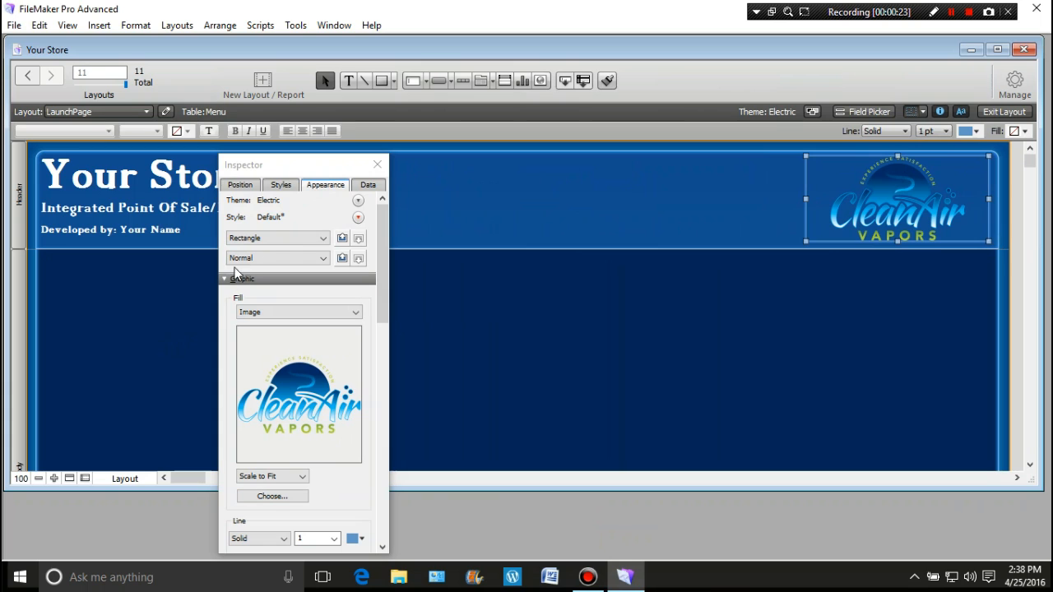
pyautogui.moveTo(311, 171); pyautogui.dragTo(559, 174)
pyautogui.click(624, 164)
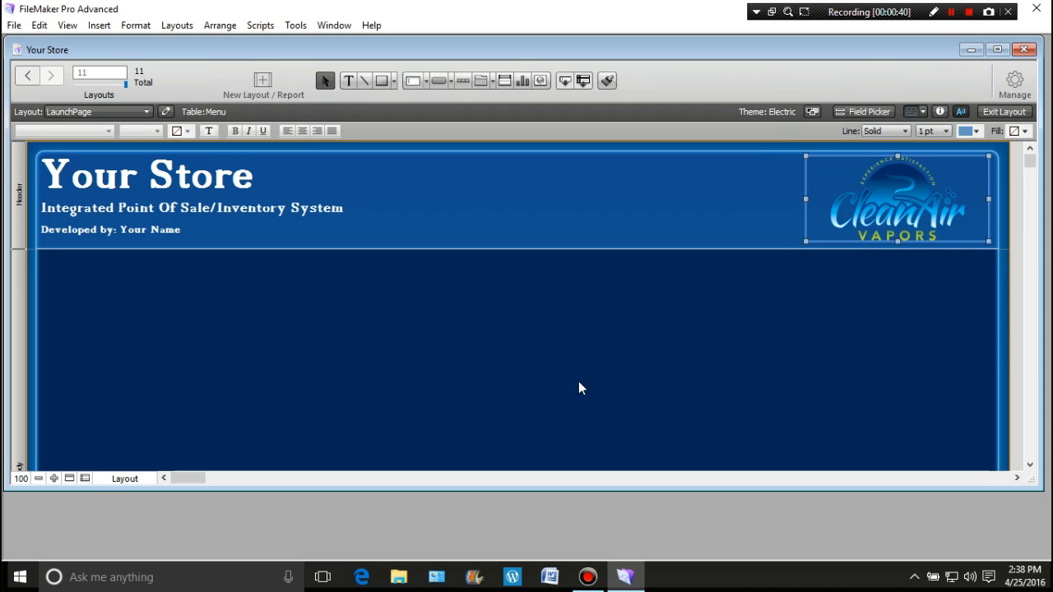
# Draw a large button in the upper part of the layout body and label it "Register 1"
pyautogui.click(438, 78)
pyautogui.moveTo(251, 299)
pyautogui.mouseDown()
pyautogui.moveTo(393, 377)
pyautogui.moveTo(463, 398)
pyautogui.mouseUp()
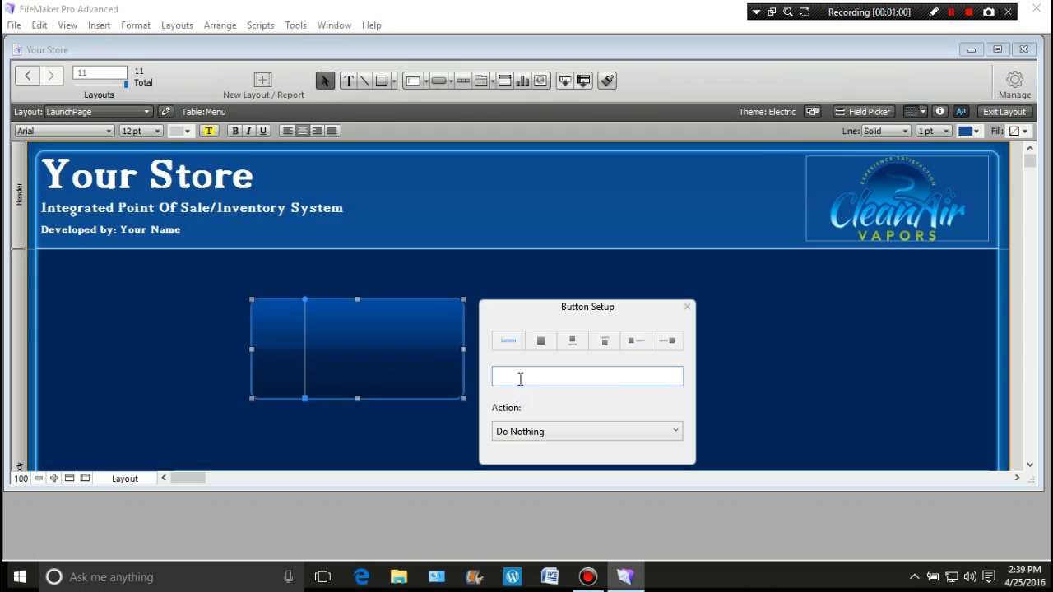
pyautogui.write('Register 1')
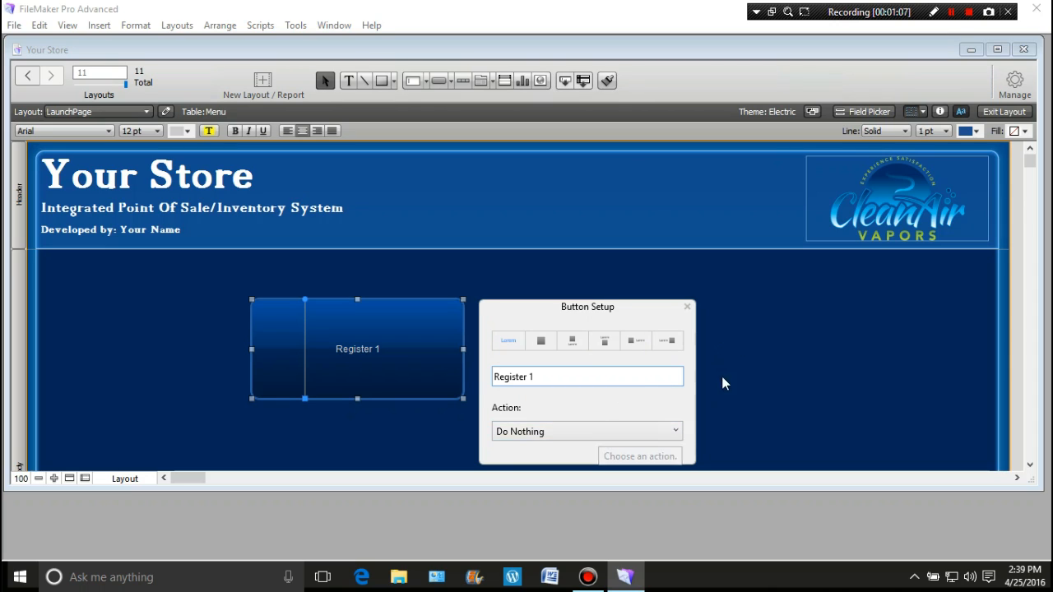
pyautogui.click(749, 348)
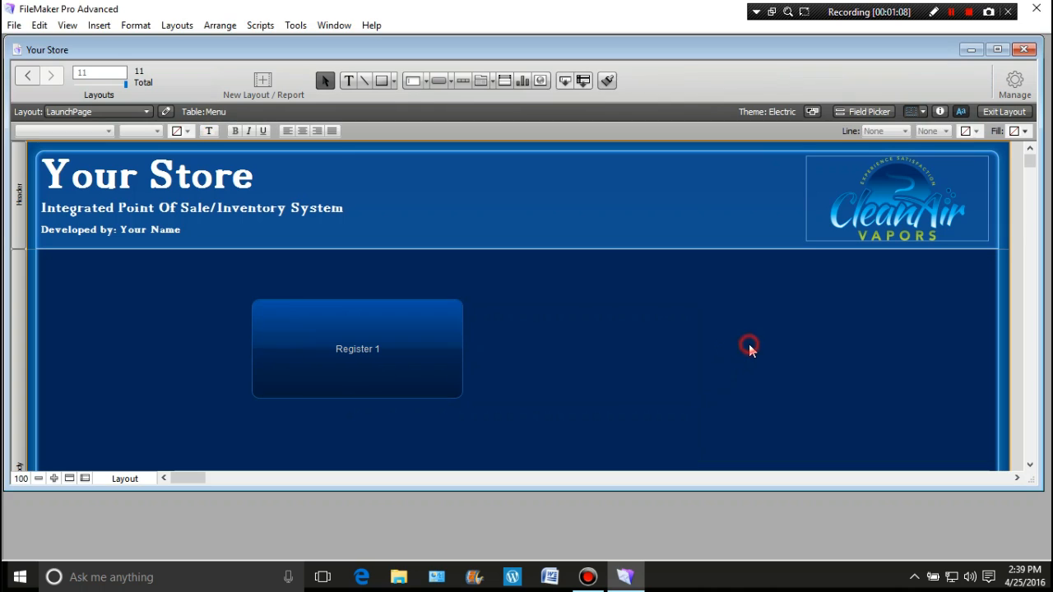
pyautogui.click(348, 352)
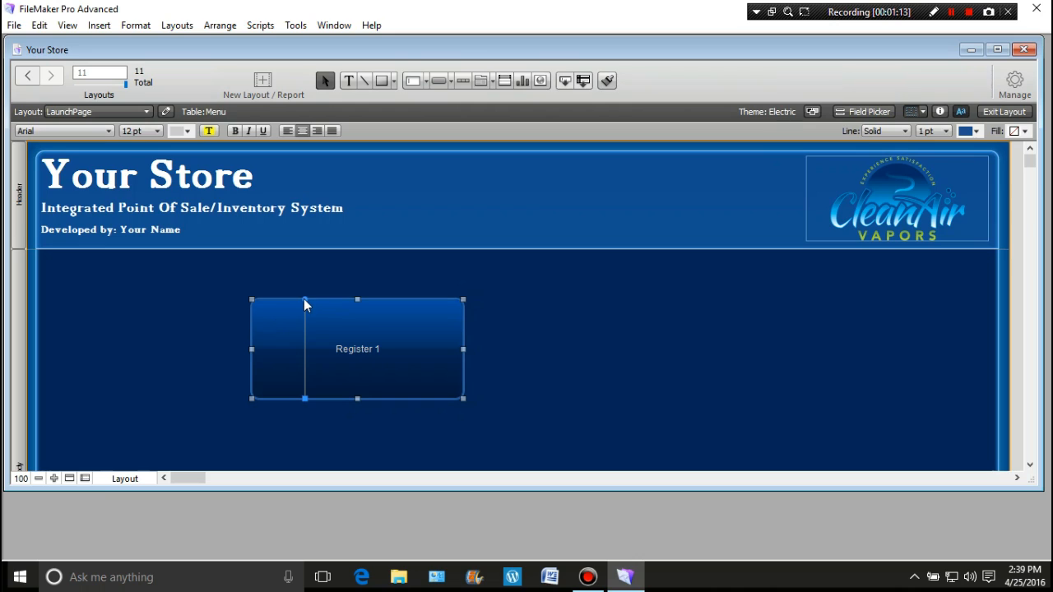
pyautogui.moveTo(305, 299)
pyautogui.mouseDown()
pyautogui.moveTo(347, 327)
pyautogui.moveTo(367, 384)
pyautogui.moveTo(352, 344)
pyautogui.moveTo(324, 326)
pyautogui.moveTo(299, 322)
pyautogui.moveTo(294, 352)
pyautogui.moveTo(310, 369)
pyautogui.moveTo(327, 362)
pyautogui.moveTo(328, 328)
pyautogui.moveTo(298, 326)
pyautogui.moveTo(306, 354)
pyautogui.moveTo(335, 328)
pyautogui.moveTo(305, 298)
pyautogui.mouseUp()
pyautogui.click(219, 323)
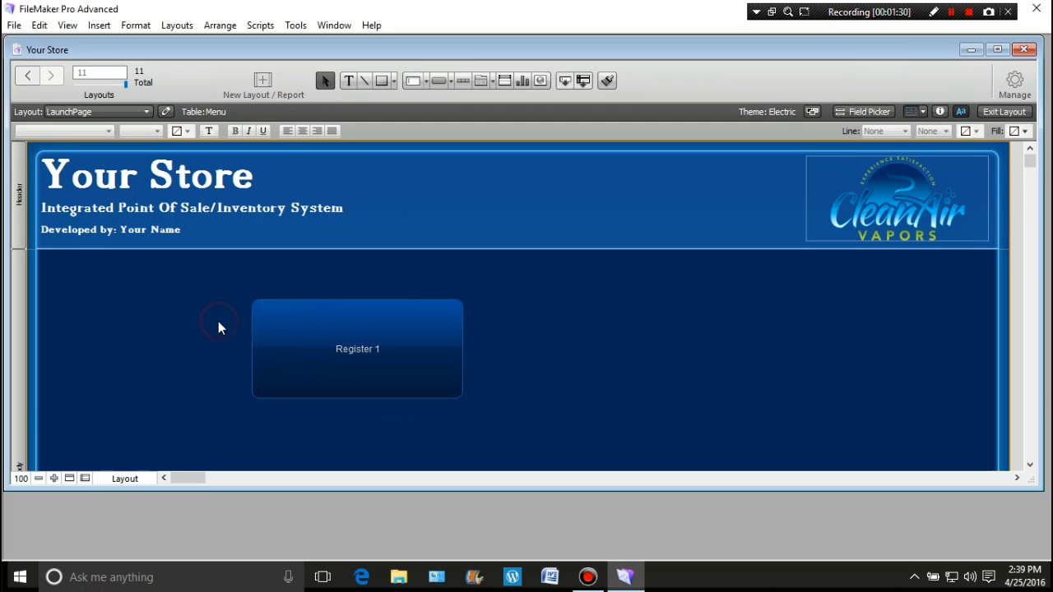
# Enlarge the "Register 1" button's label text to 36 pt
pyautogui.click(353, 347)
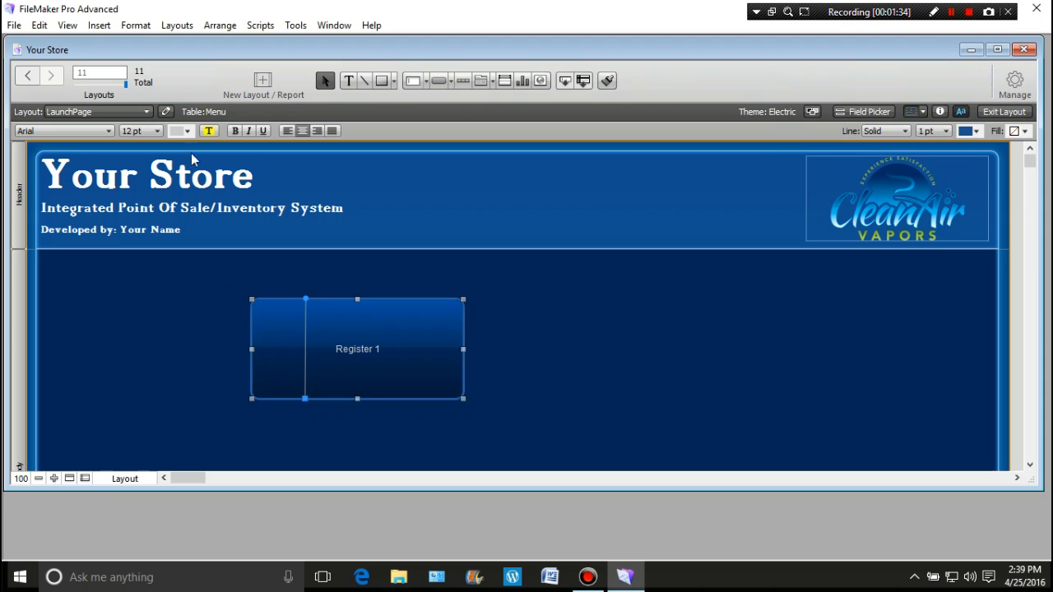
pyautogui.click(157, 130)
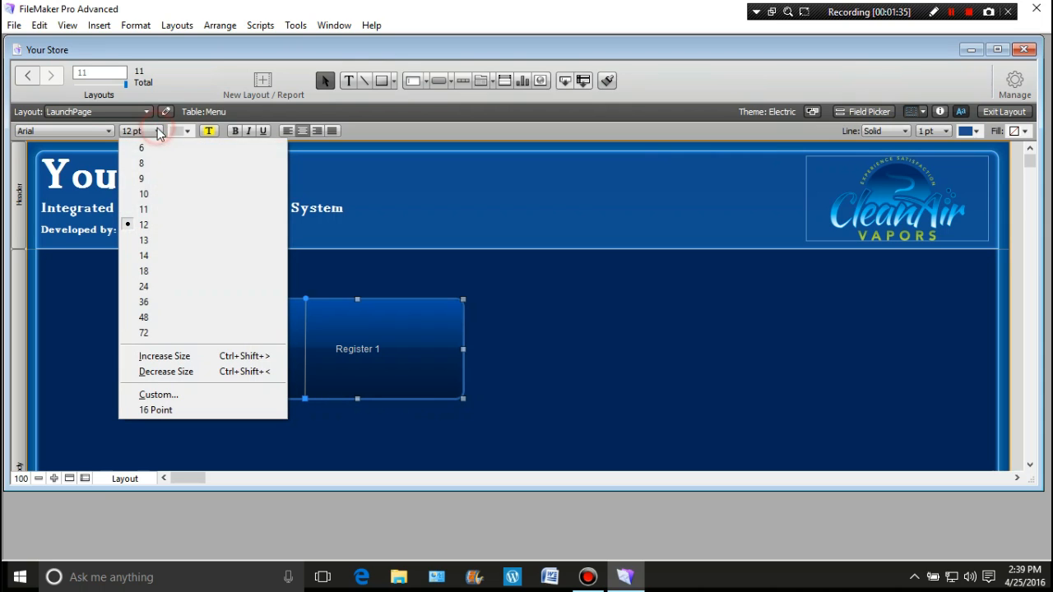
pyautogui.click(155, 287)
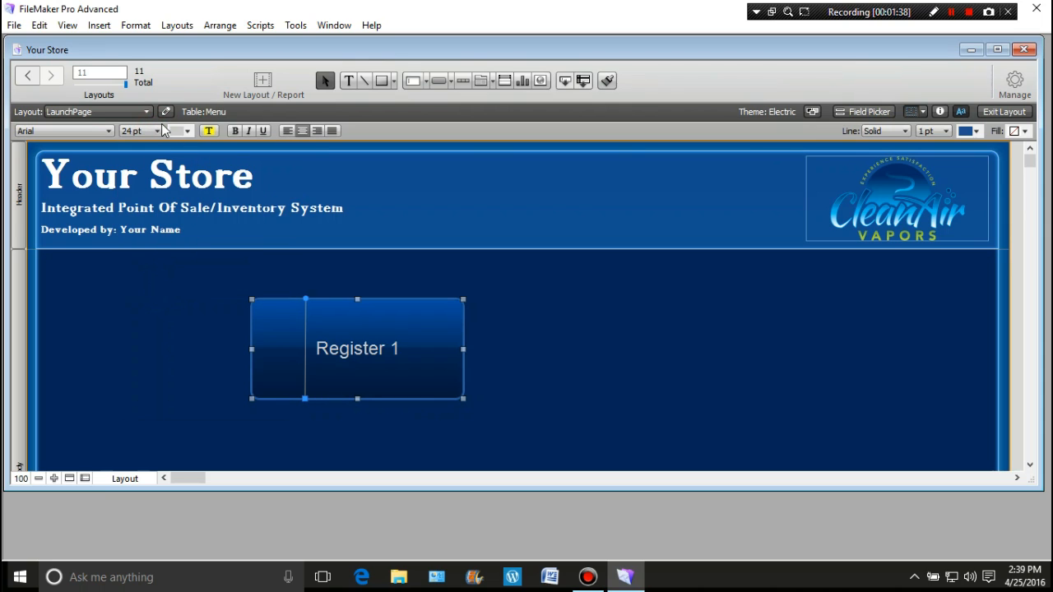
pyautogui.click(163, 131)
pyautogui.click(161, 302)
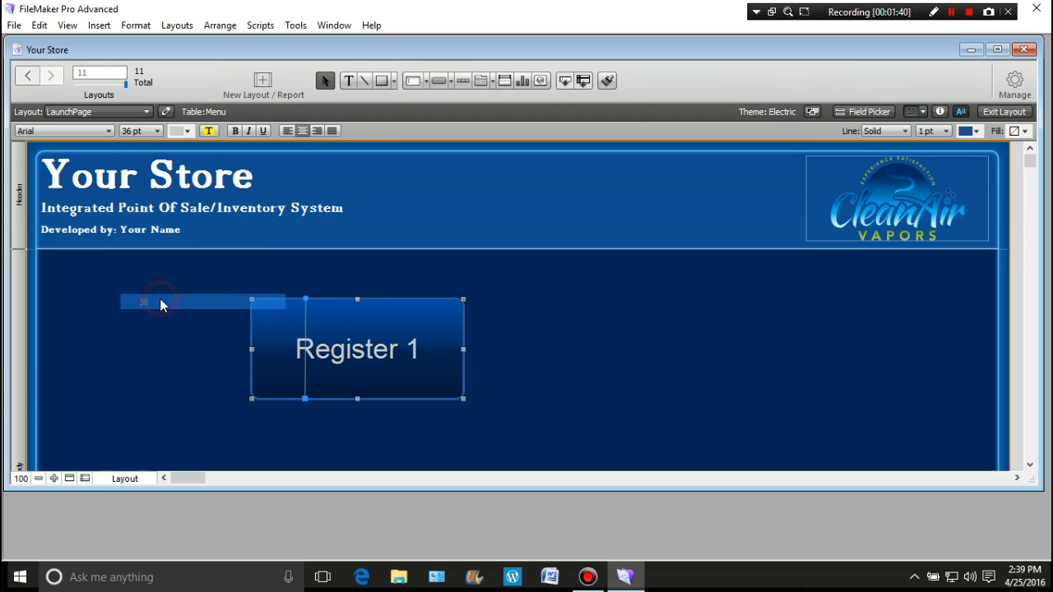
# Change the "Register 1" button's label font to 18thCentury
pyautogui.click(109, 130)
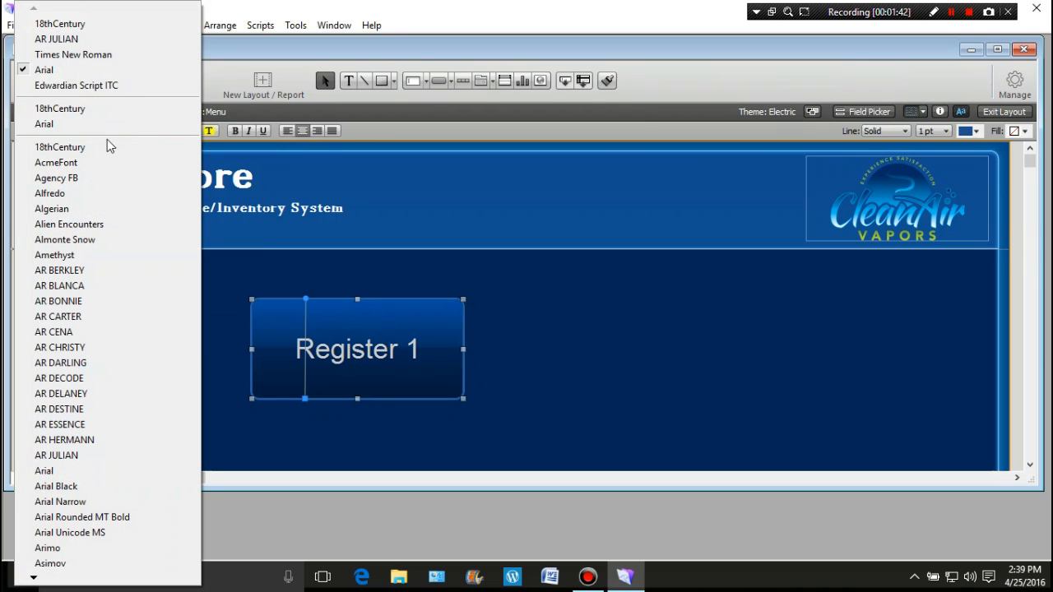
pyautogui.click(97, 147)
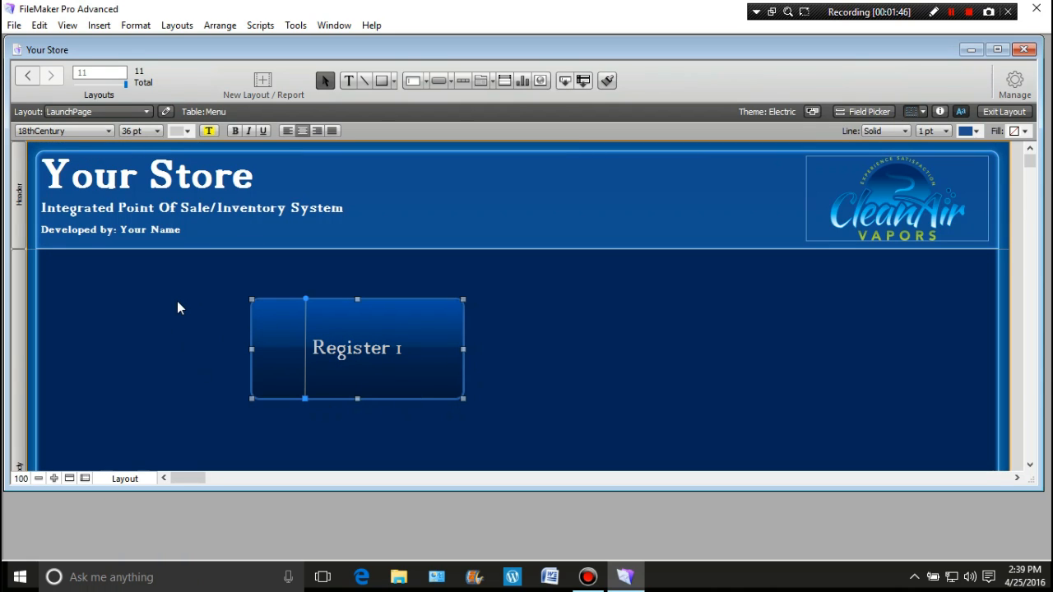
pyautogui.click(172, 323)
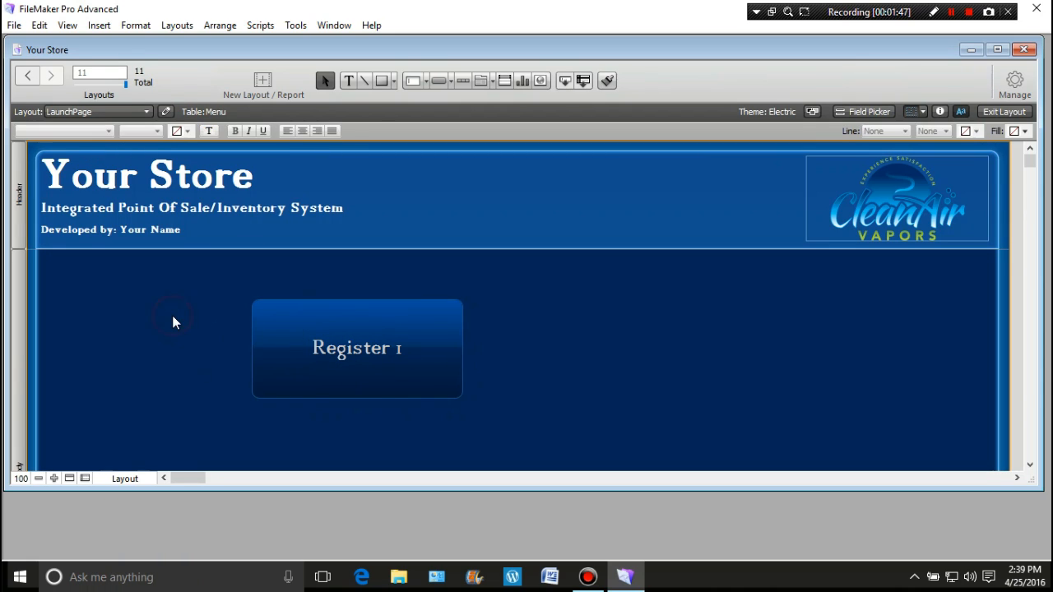
# Duplicate the "Register 1" button directly to its right and relabel the copy "Register 2"
pyautogui.moveTo(218, 278); pyautogui.dragTo(528, 418)
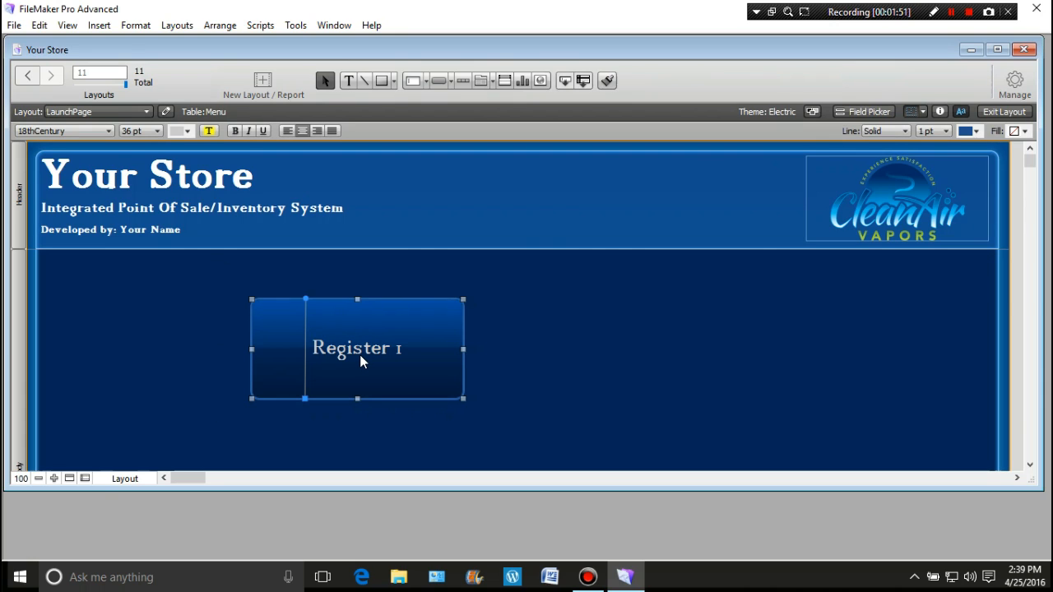
pyautogui.moveTo(360, 353); pyautogui.dragTo(593, 348)
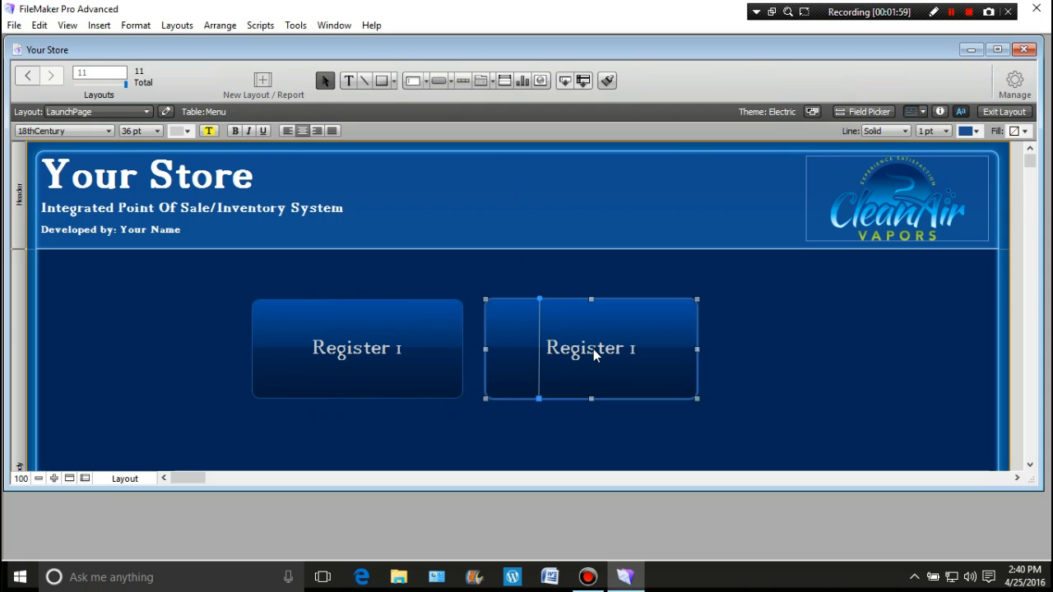
pyautogui.click(219, 348)
pyautogui.click(639, 351)
pyautogui.doubleClick(639, 351)
pyautogui.click(780, 375)
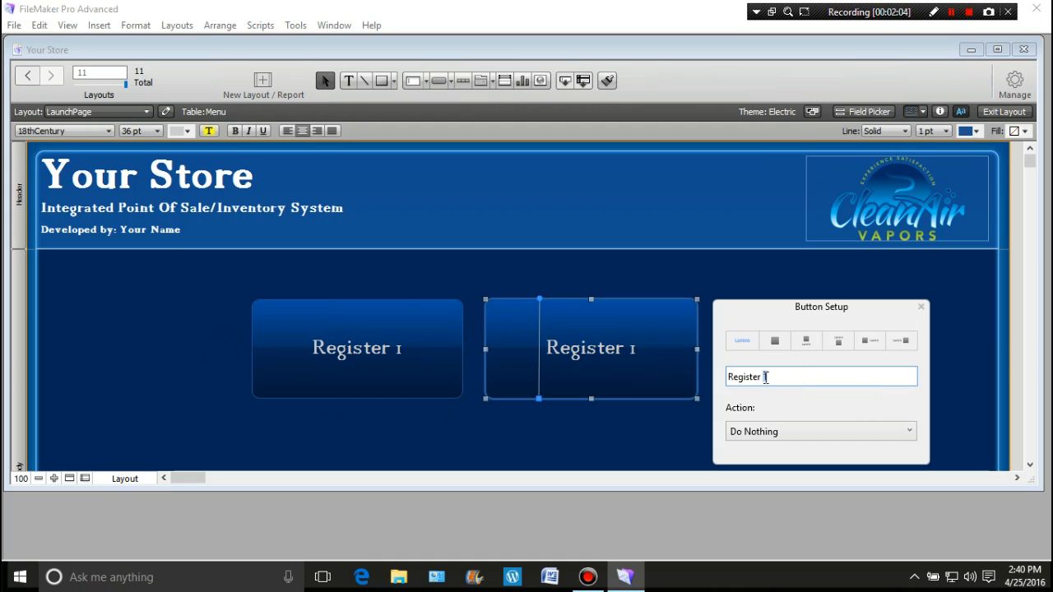
pyautogui.press('BackSpace')
pyautogui.write('2')
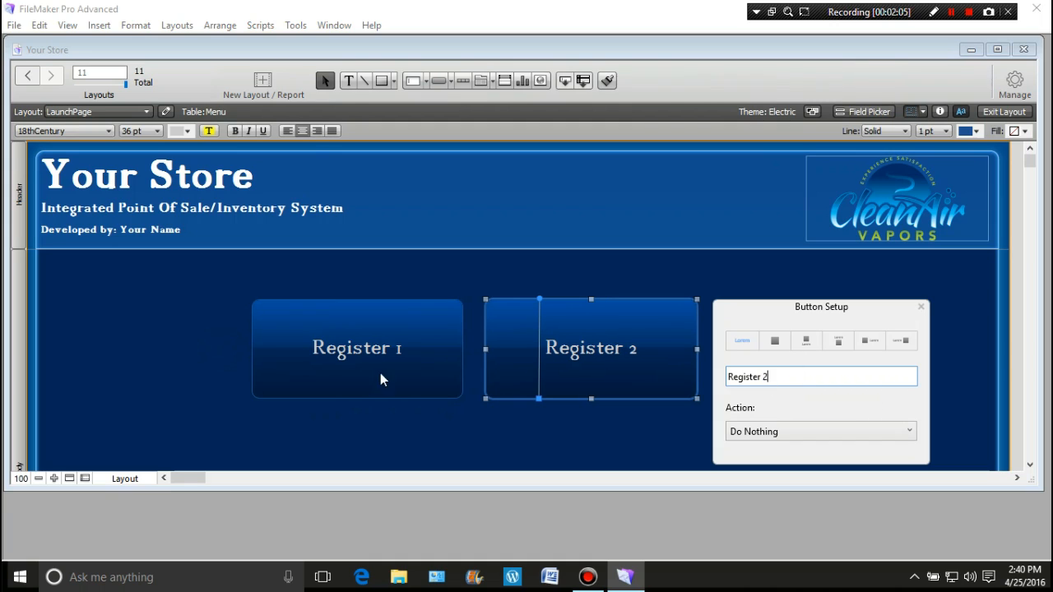
pyautogui.click(204, 381)
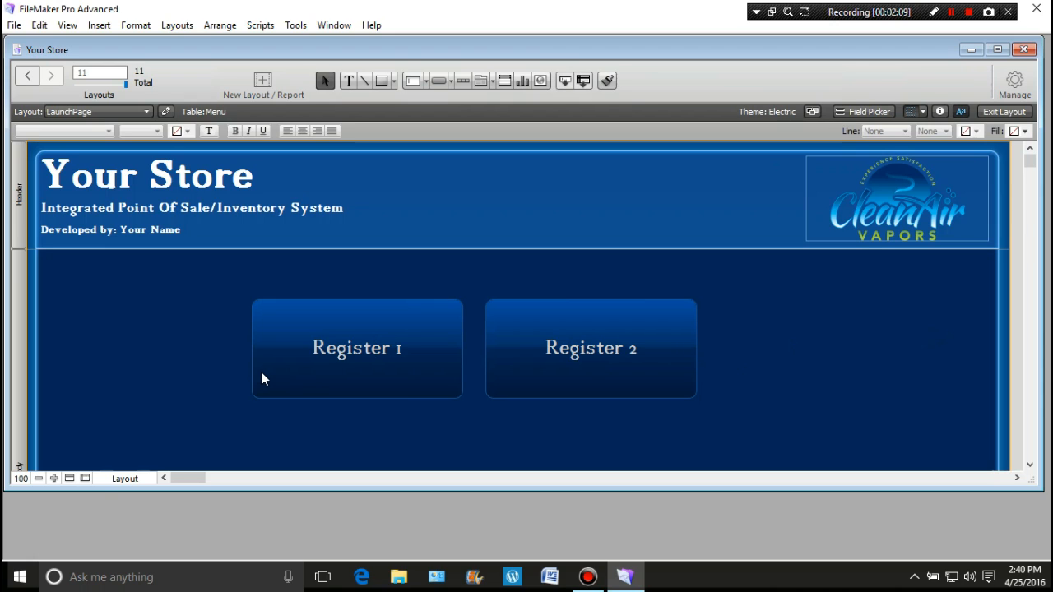
pyautogui.moveTo(217, 287); pyautogui.dragTo(747, 417)
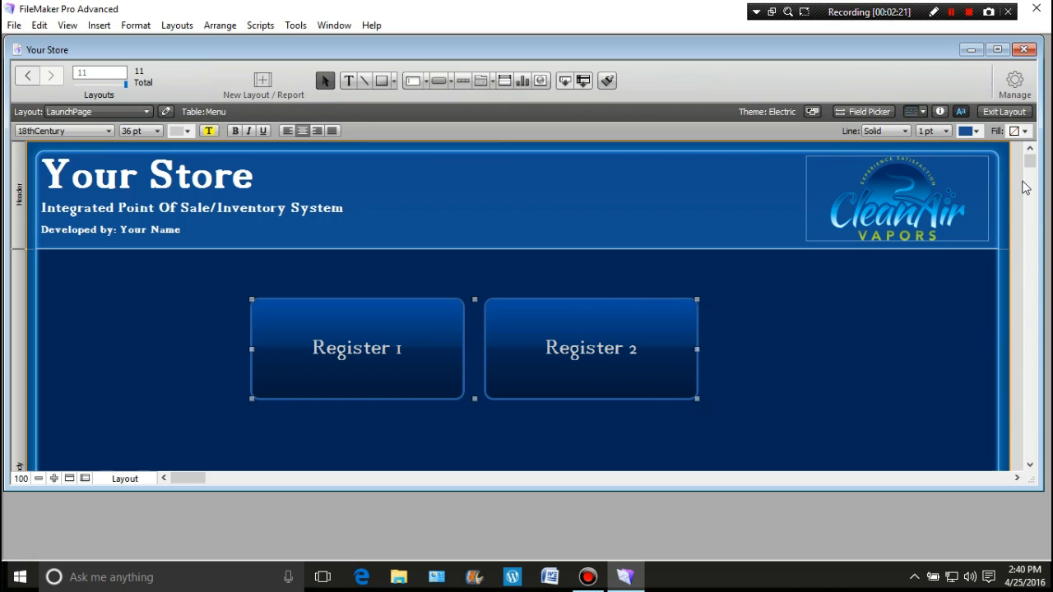
pyautogui.click(923, 111)
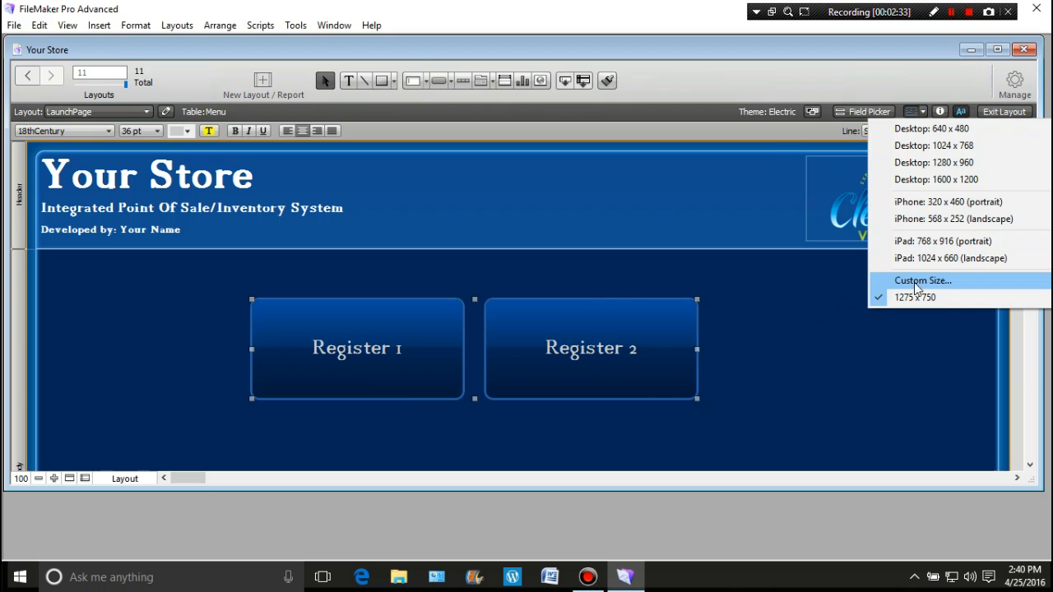
pyautogui.click(790, 284)
pyautogui.click(205, 281)
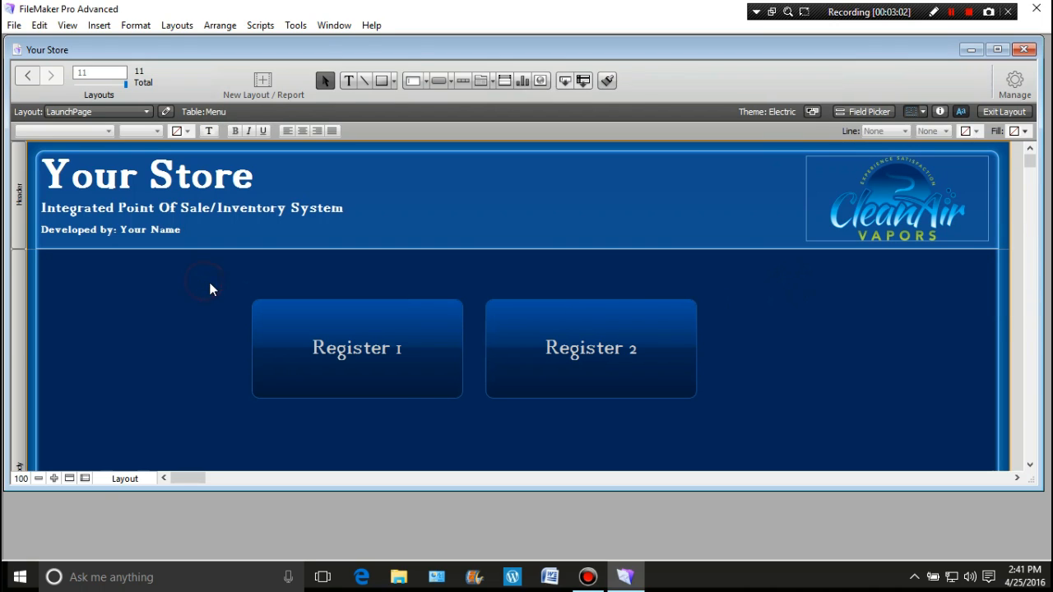
# Move the "Register 1" and "Register 2" buttons together to the layout's horizontal centre, at about x 348 pt, y 202 pt
pyautogui.moveTo(220, 290); pyautogui.dragTo(741, 428)
pyautogui.moveTo(527, 349); pyautogui.dragTo(567, 347)
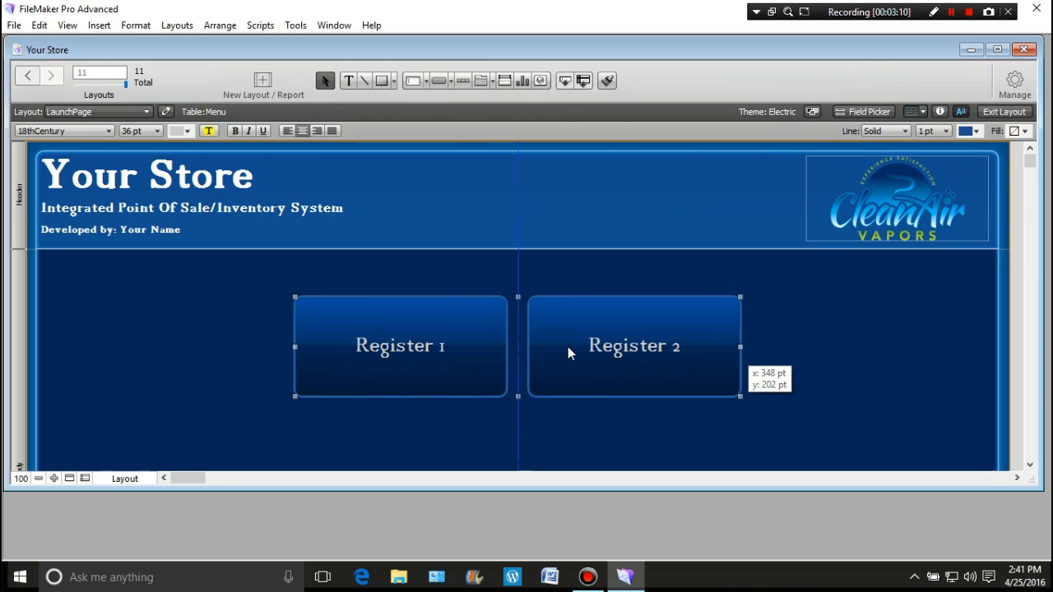
pyautogui.moveTo(567, 346); pyautogui.dragTo(567, 347)
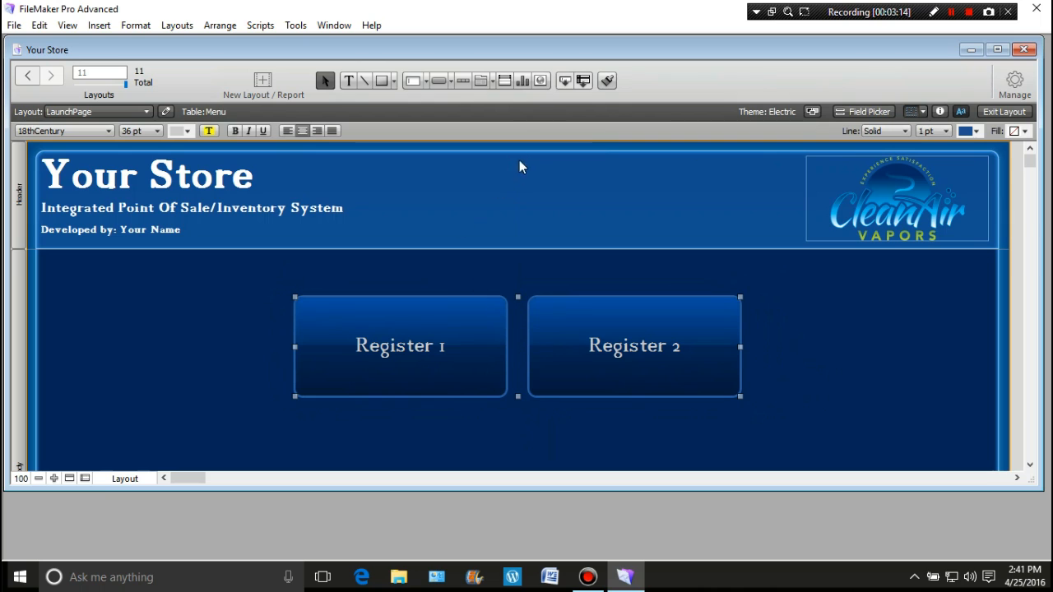
pyautogui.scroll(-3, 523, 379)
pyautogui.scroll(3, 527, 379)
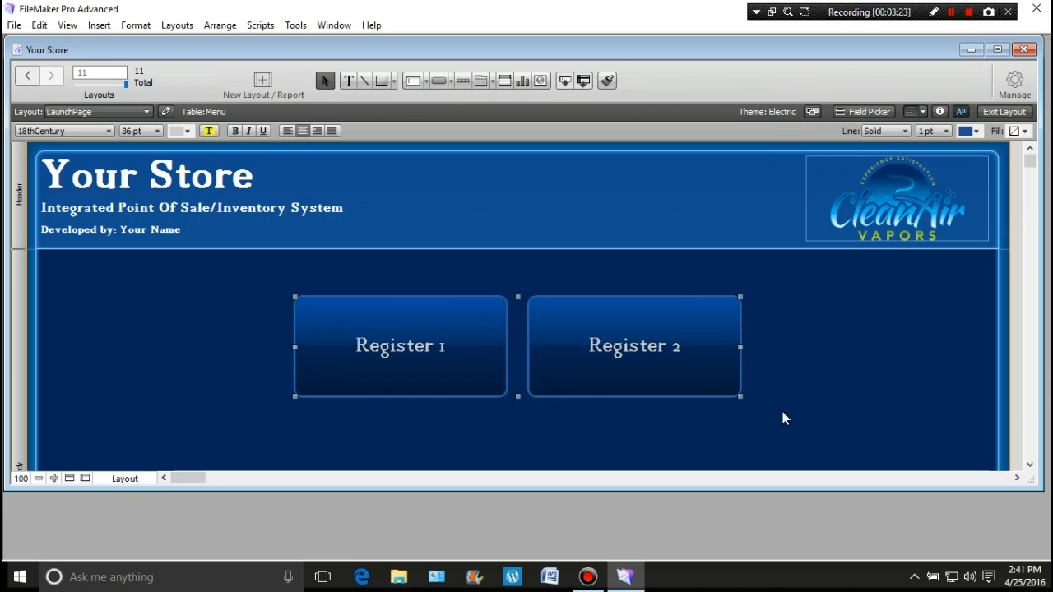
# Shrink both register buttons slightly in width and height and recentre the pair on the layout
pyautogui.moveTo(738, 396); pyautogui.dragTo(717, 381)
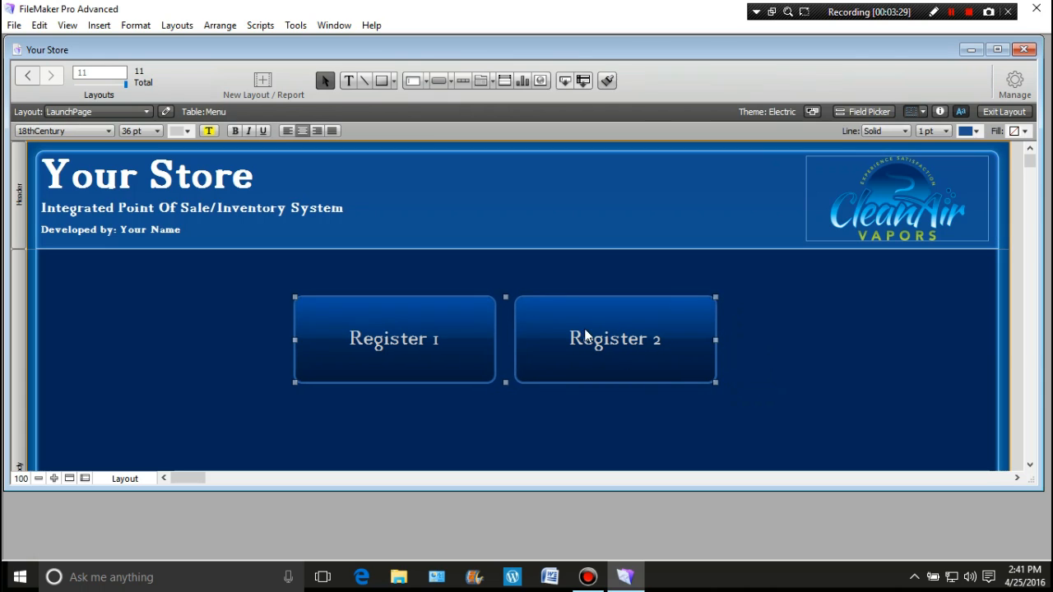
pyautogui.moveTo(550, 329); pyautogui.dragTo(561, 330)
pyautogui.click(831, 330)
# Draw a small, wide button below and to the left of the register buttons and label it "Admin"
pyautogui.scroll(-2, 831, 362)
pyautogui.scroll(2, 831, 362)
pyautogui.scroll(-1, 831, 361)
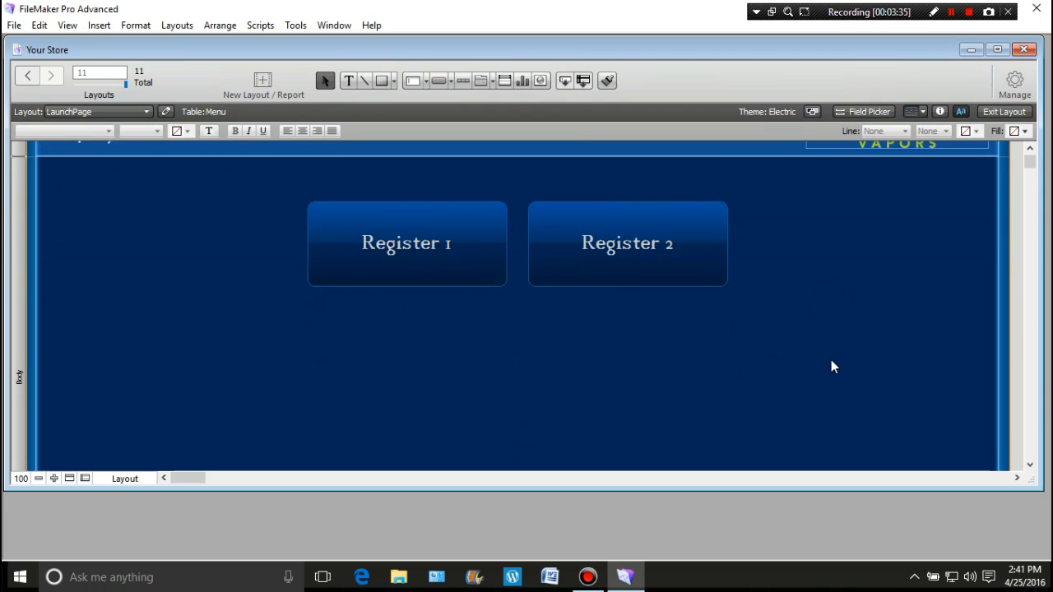
pyautogui.click(442, 82)
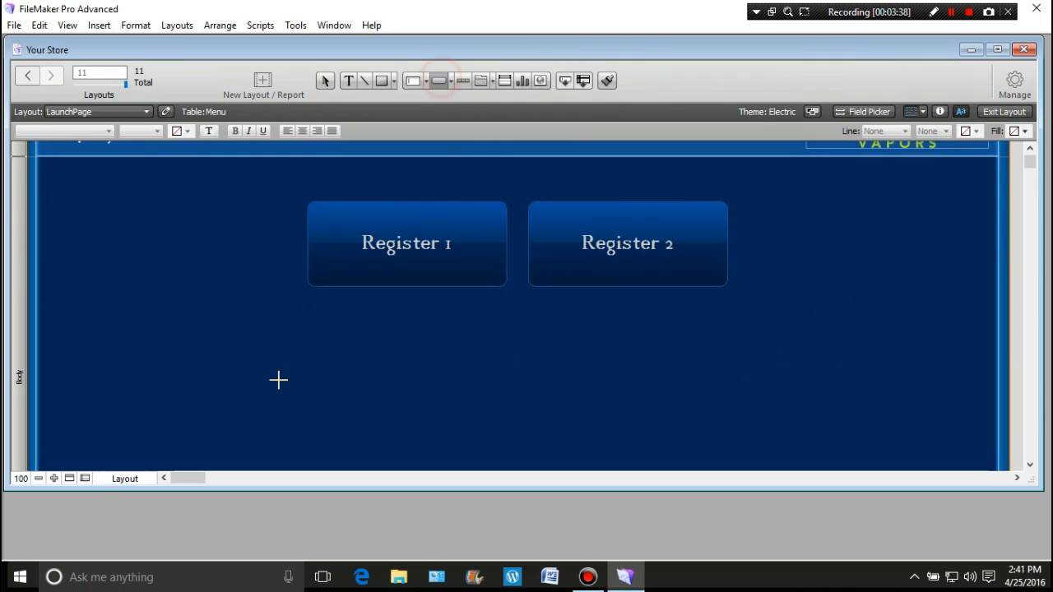
pyautogui.moveTo(175, 348); pyautogui.dragTo(302, 372)
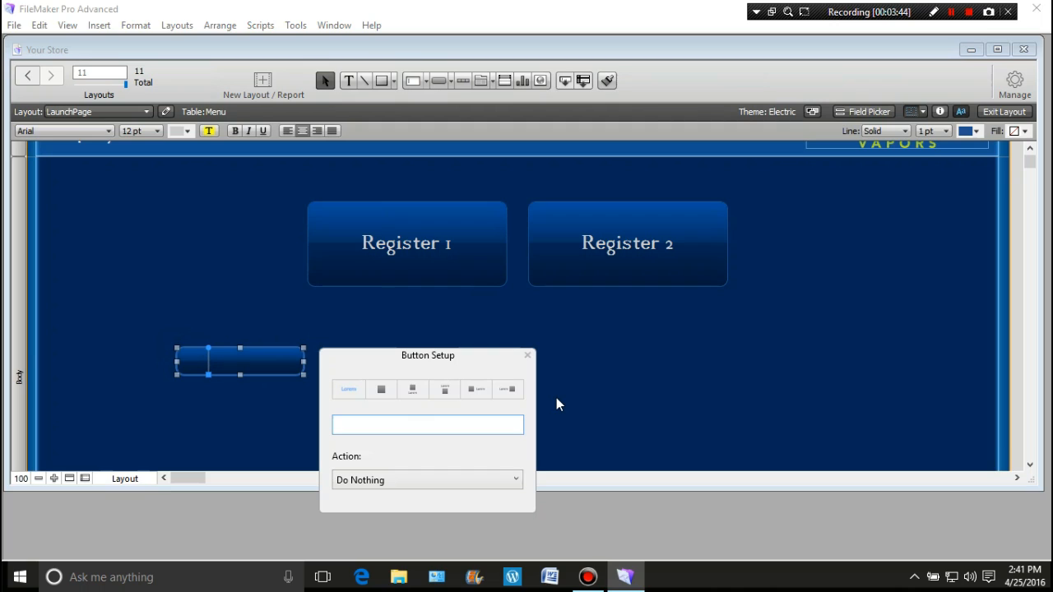
pyautogui.write('Admin')
pyautogui.click(570, 397)
pyautogui.click(292, 361)
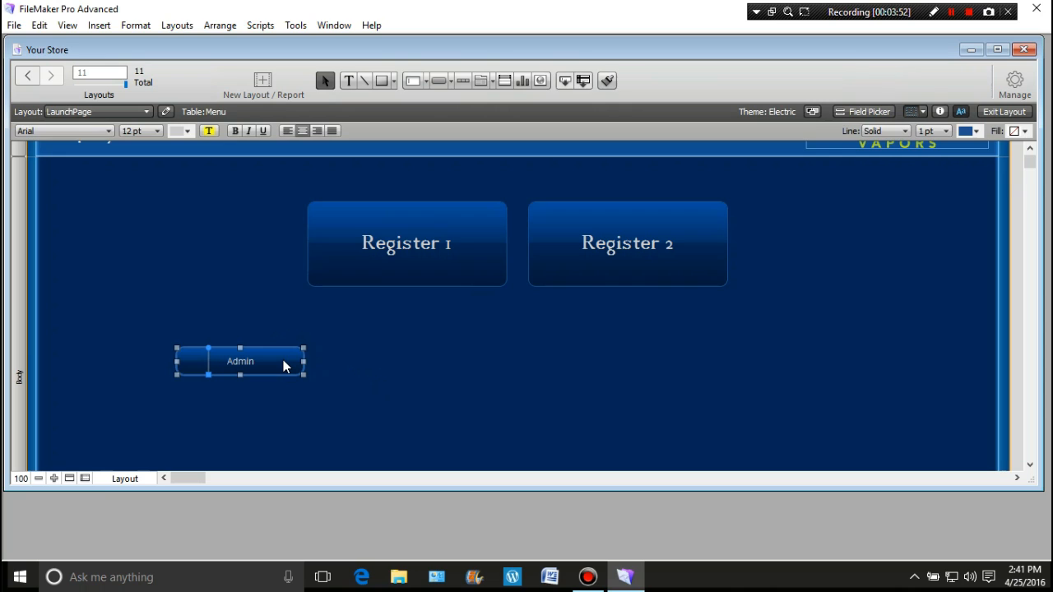
pyautogui.click(238, 274)
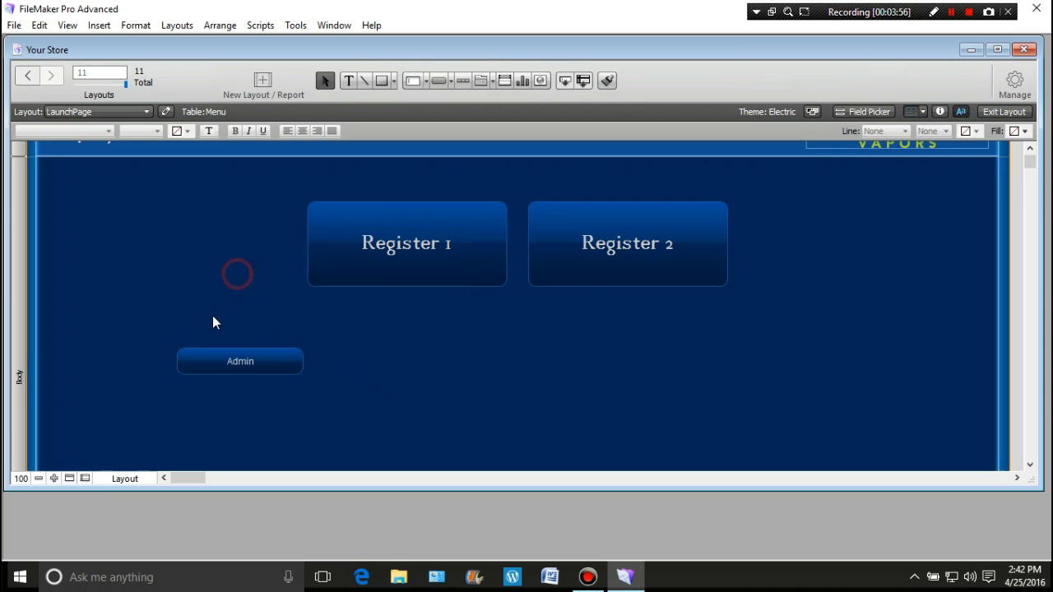
# Duplicate the "Admin" button directly to its right and relabel the copy "Back Office"
pyautogui.moveTo(263, 361); pyautogui.dragTo(268, 362)
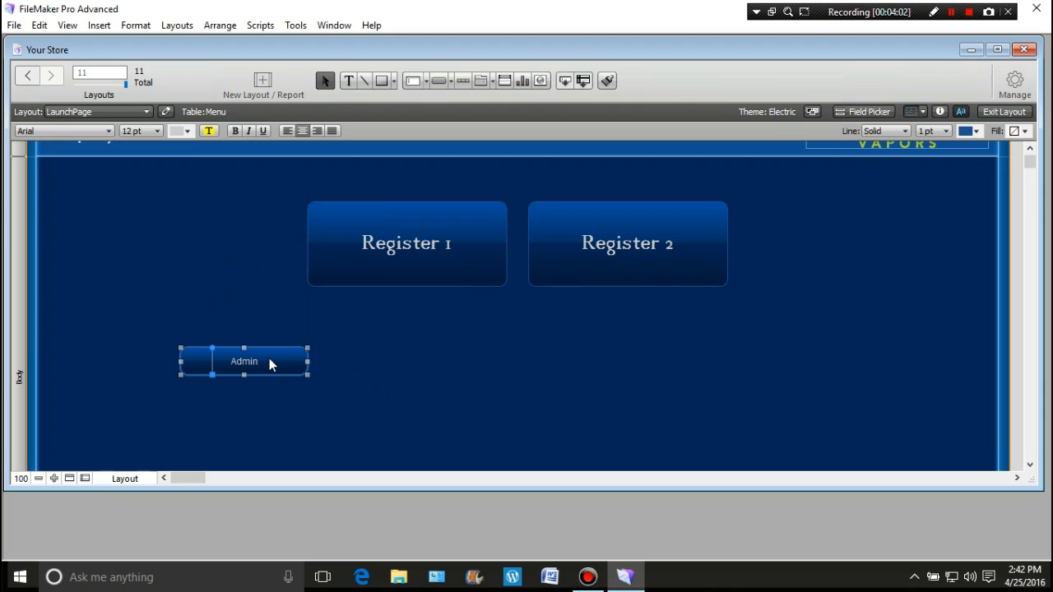
pyautogui.moveTo(269, 361); pyautogui.dragTo(409, 363)
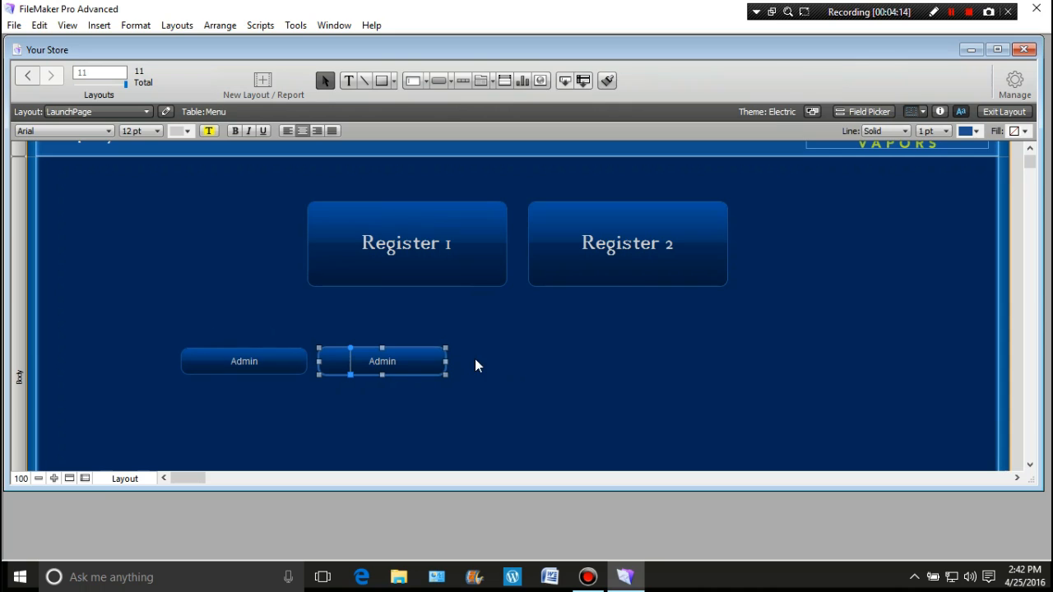
pyautogui.click(326, 325)
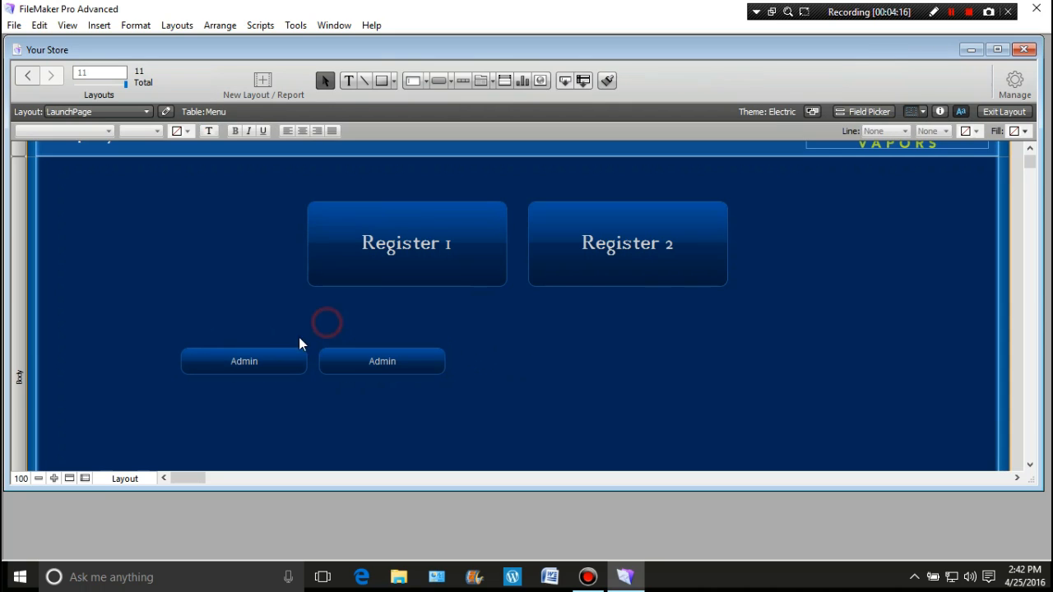
pyautogui.doubleClick(403, 363)
pyautogui.moveTo(510, 424); pyautogui.dragTo(467, 426)
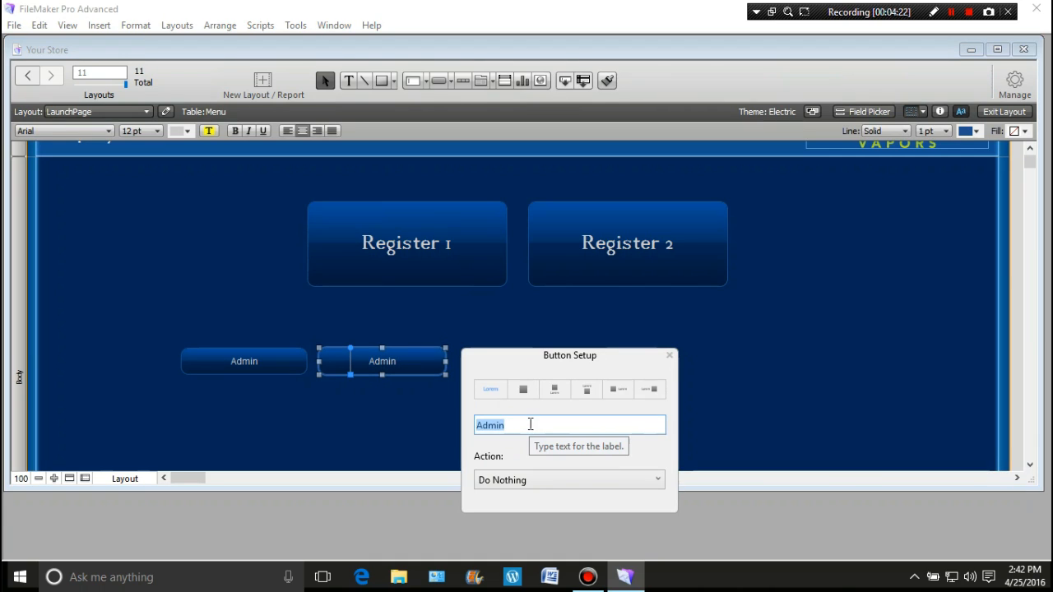
pyautogui.write('Back Office')
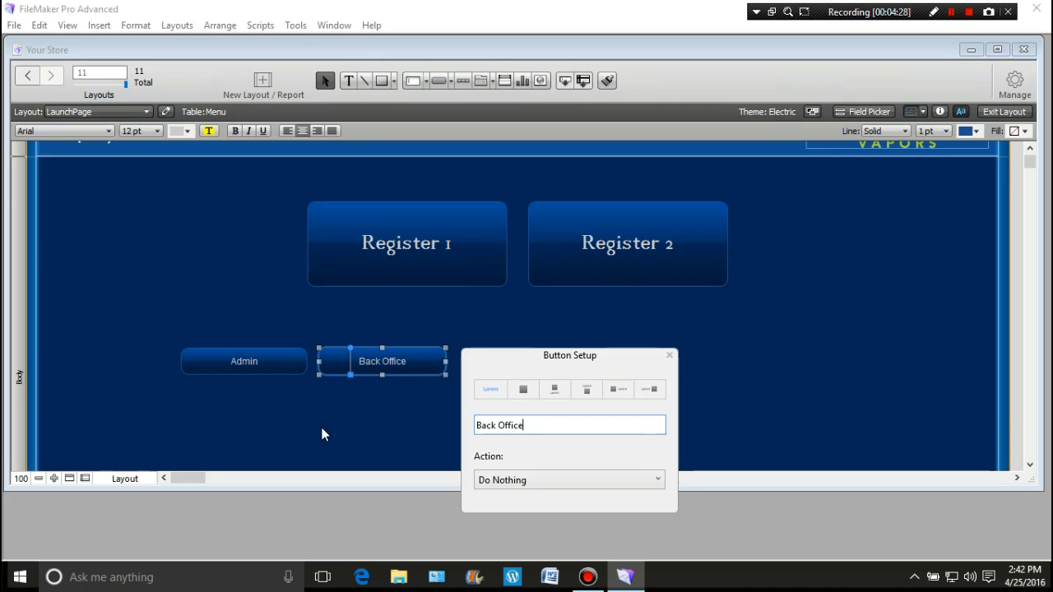
pyautogui.click(321, 431)
# Set the "Admin" and "Back Office" button labels to the 18thCentury font at 24 pt
pyautogui.moveTo(141, 336); pyautogui.dragTo(498, 392)
pyautogui.click(108, 131)
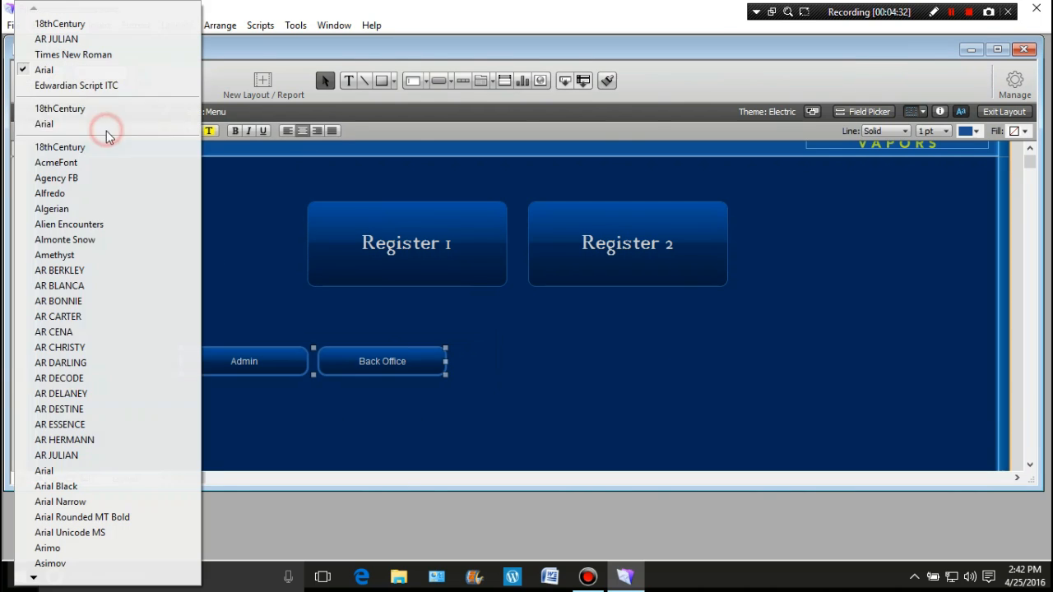
pyautogui.click(88, 147)
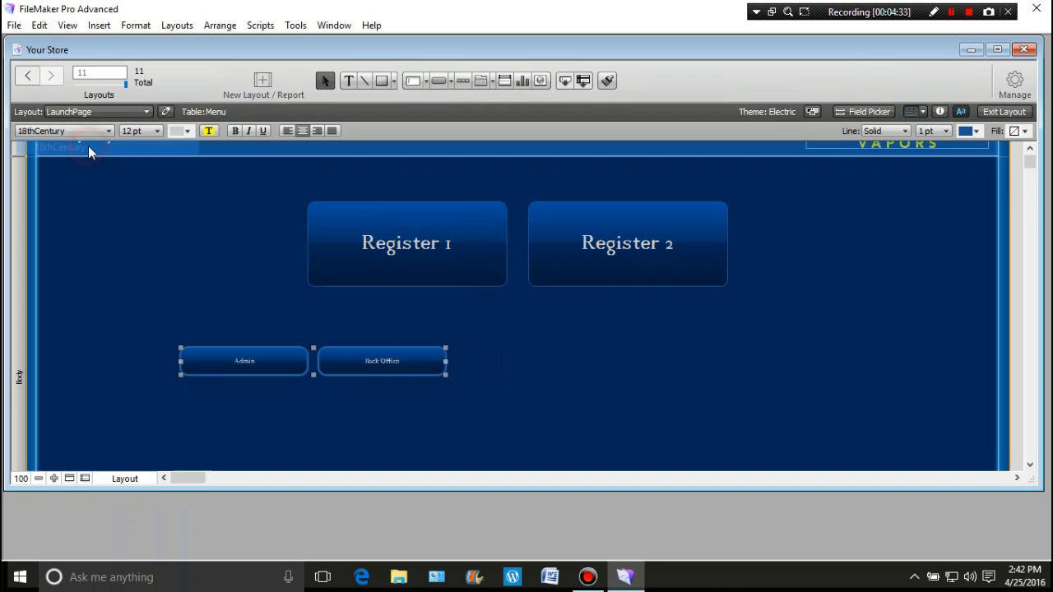
pyautogui.click(159, 131)
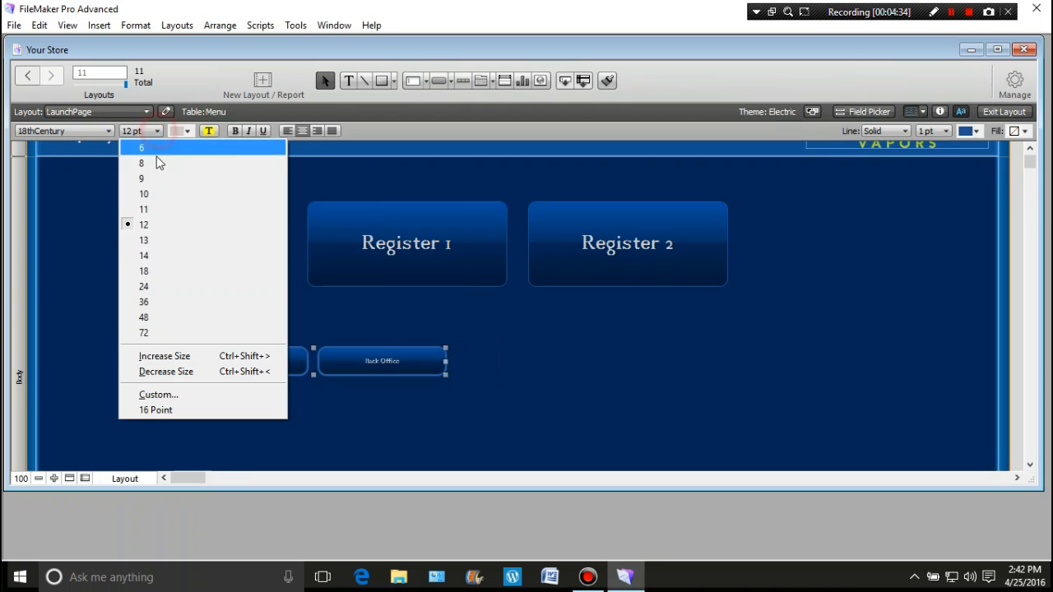
pyautogui.click(158, 286)
pyautogui.click(178, 292)
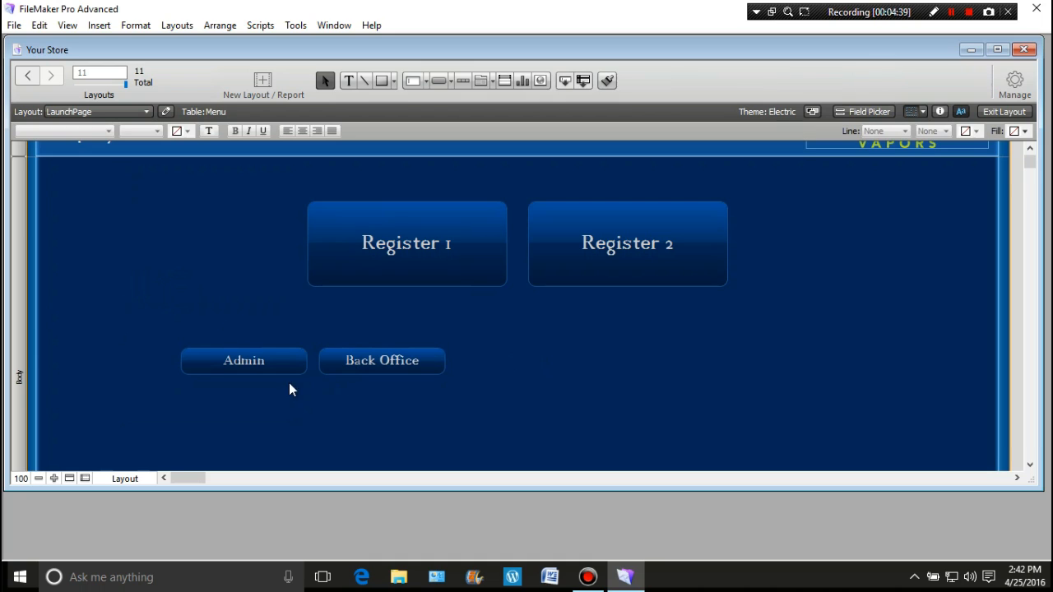
# Duplicate the "Admin" and "Back Office" buttons as a pair to the right of the originals
pyautogui.moveTo(160, 319); pyautogui.dragTo(460, 400)
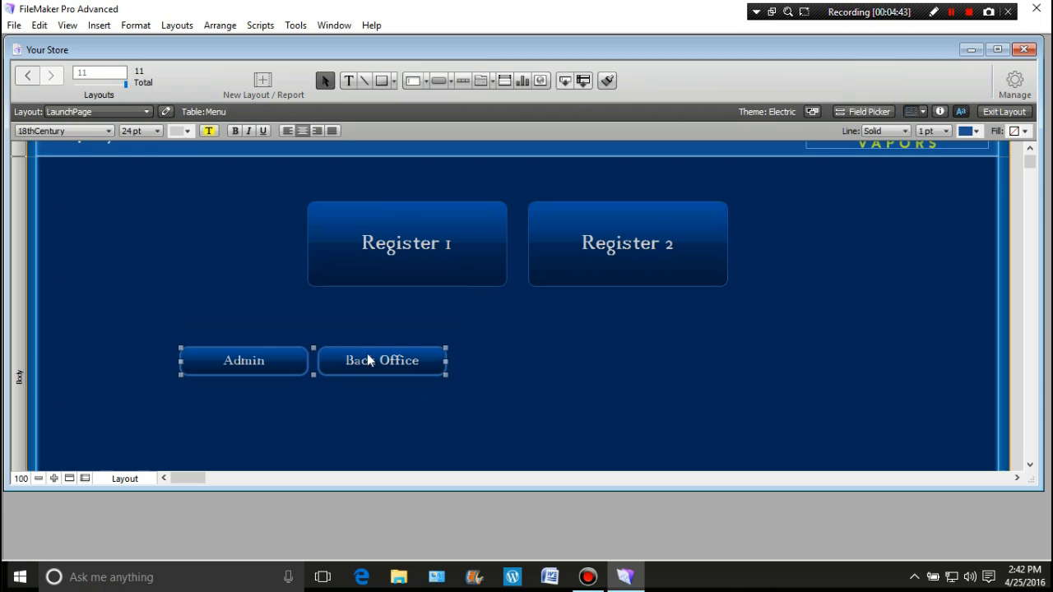
pyautogui.moveTo(352, 363); pyautogui.dragTo(630, 346)
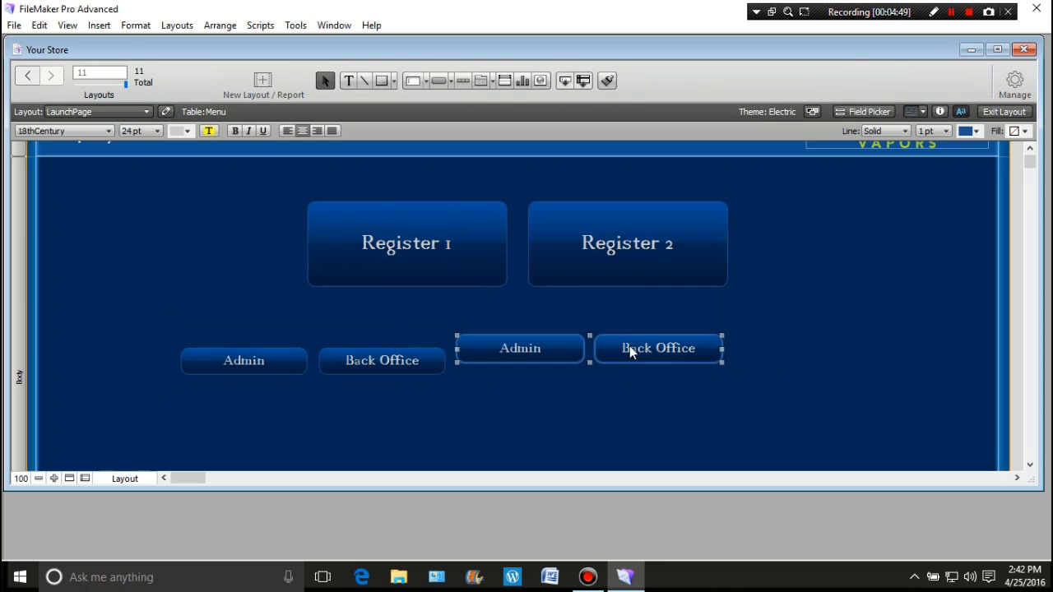
pyautogui.click(602, 386)
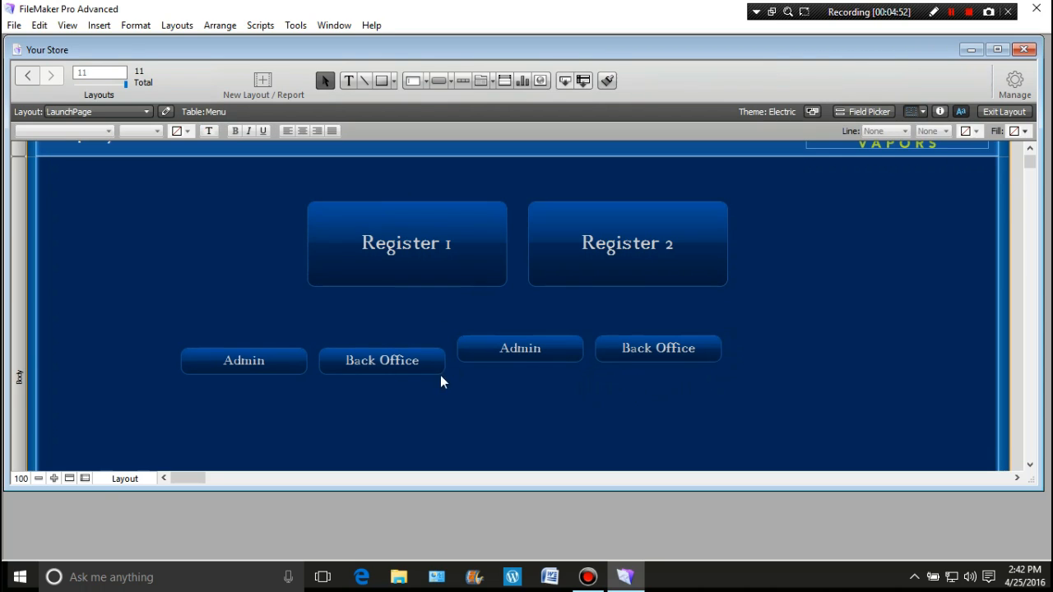
# Relabel the duplicated "Admin" button "Time Clock"
pyautogui.doubleClick(541, 349)
pyautogui.click(646, 414)
pyautogui.moveTo(647, 414); pyautogui.dragTo(586, 413)
pyautogui.write('Time Clock')
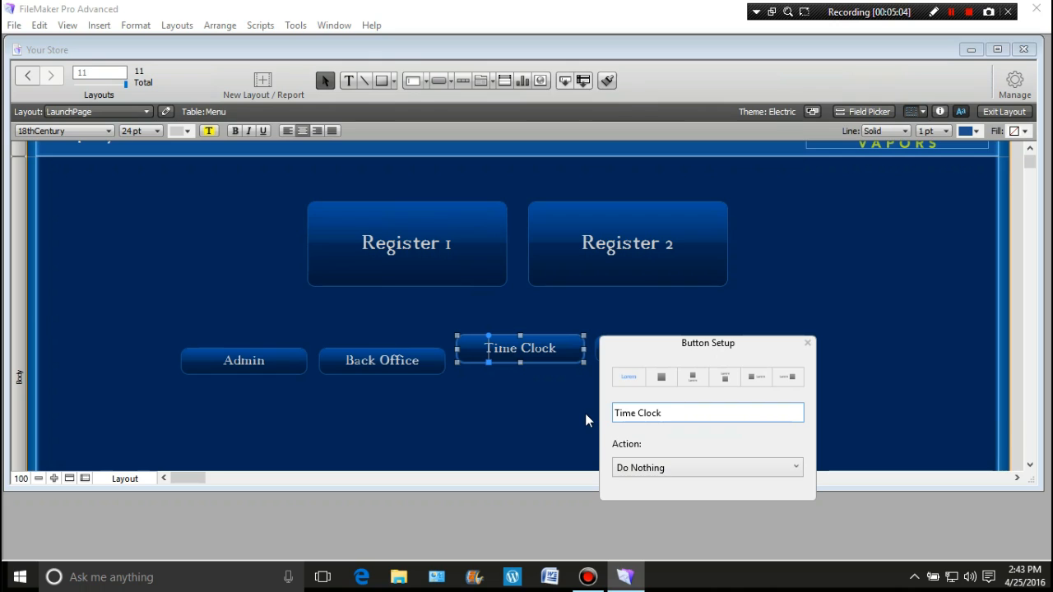
pyautogui.click(502, 403)
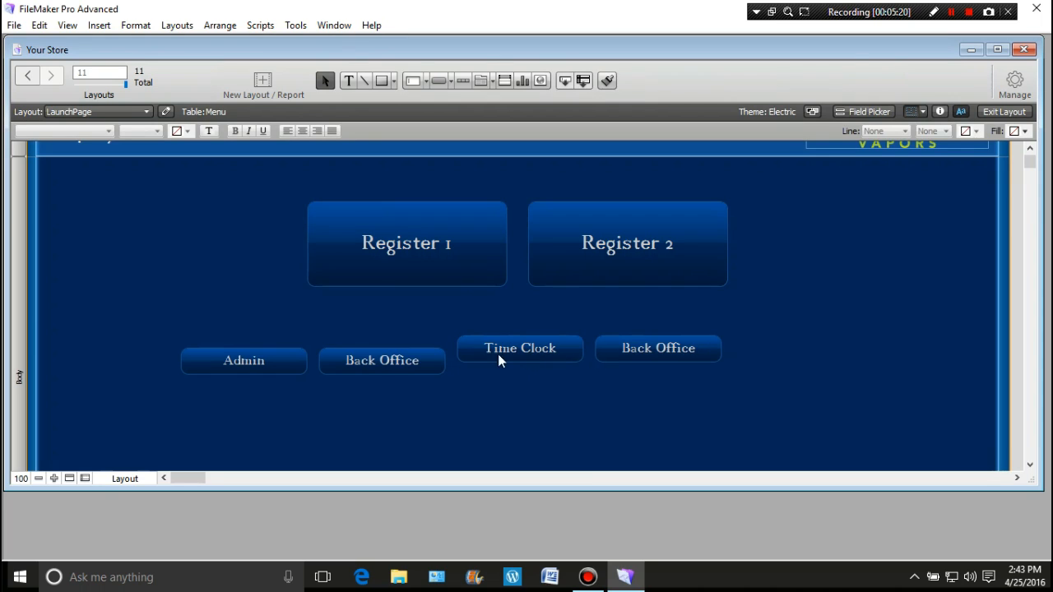
pyautogui.click(674, 354)
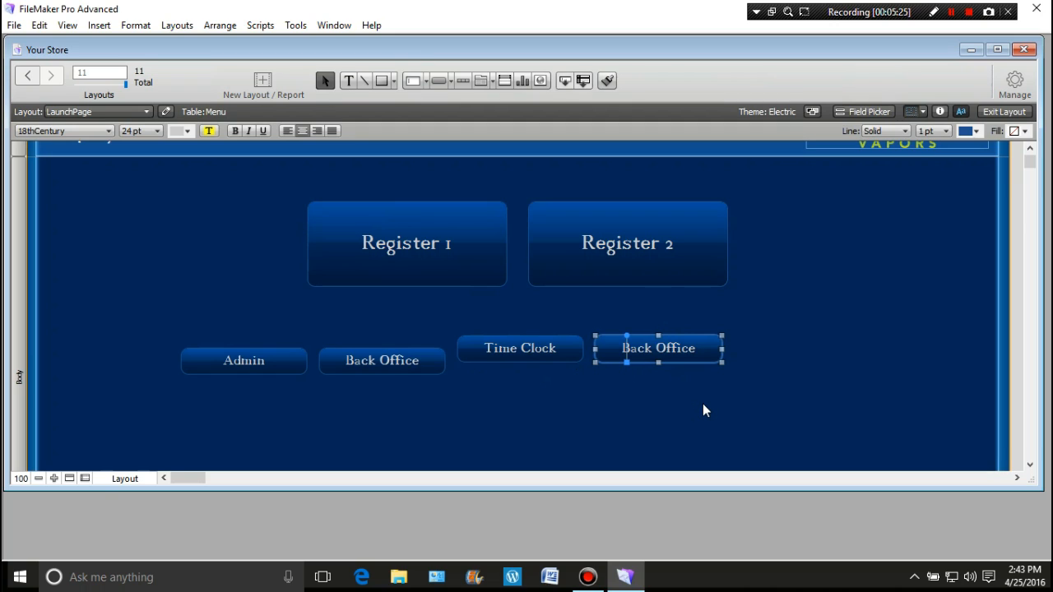
pyautogui.write('Invented')
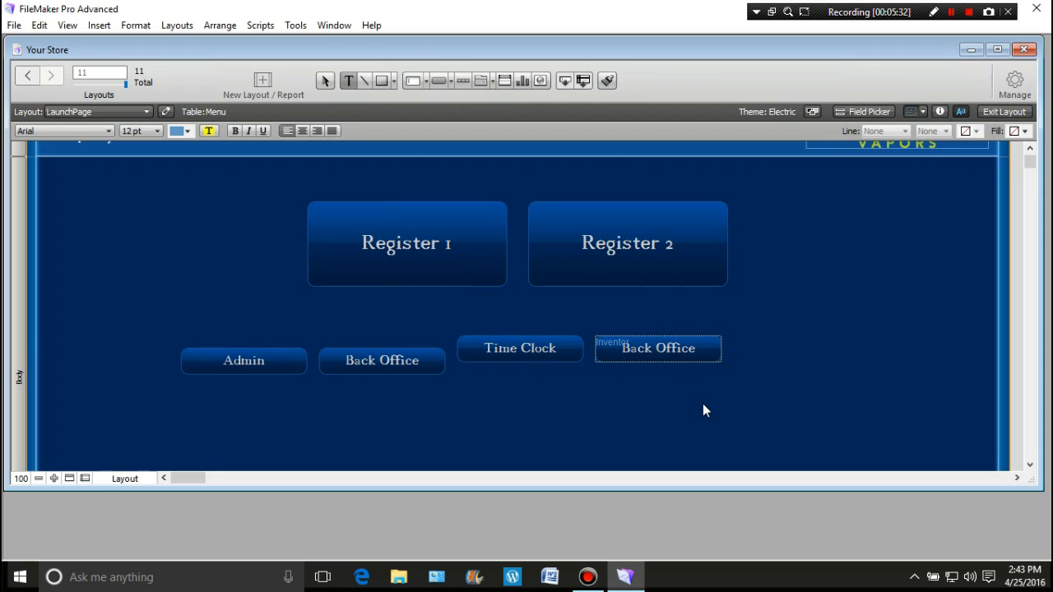
pyautogui.write('ry')
pyautogui.press('BackSpace')
pyautogui.press('BackSpace')
pyautogui.press('BackSpace')
pyautogui.press('BackSpace')
pyautogui.press('BackSpace')
pyautogui.press('BackSpace')
pyautogui.press('BackSpace')
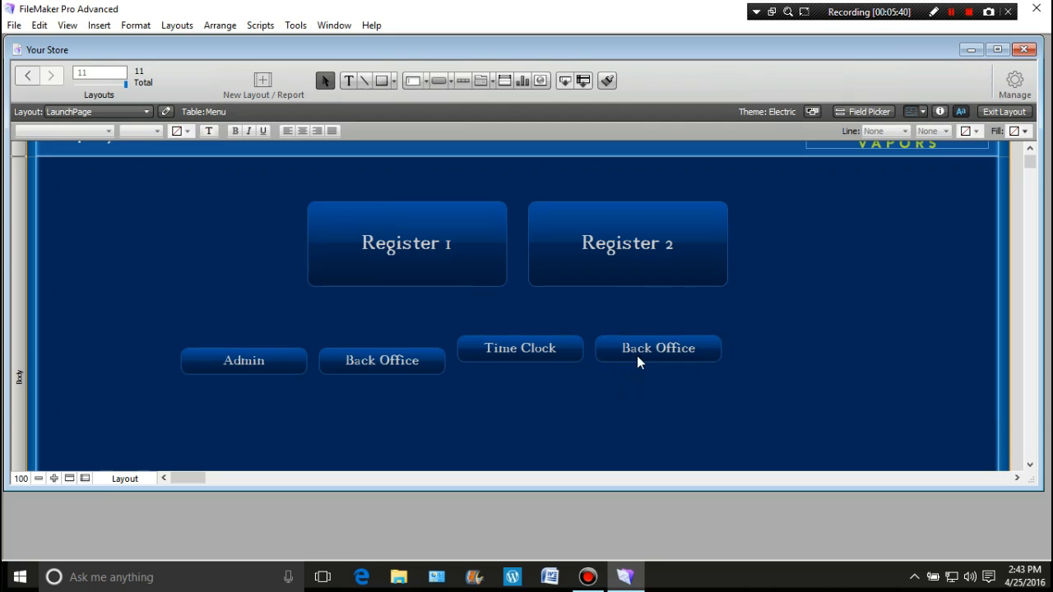
pyautogui.click(636, 353)
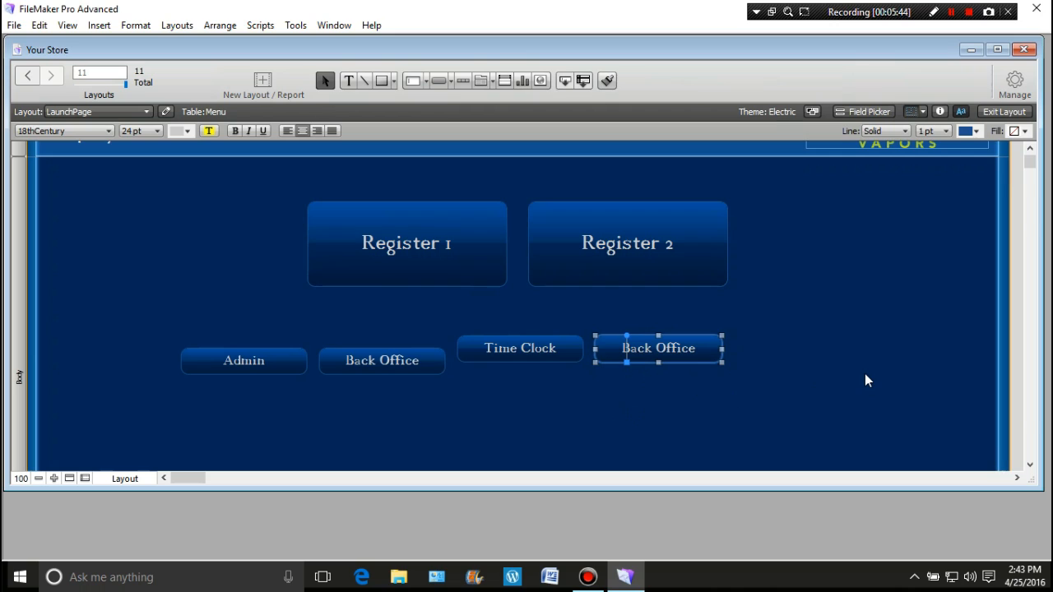
pyautogui.write('Inven')
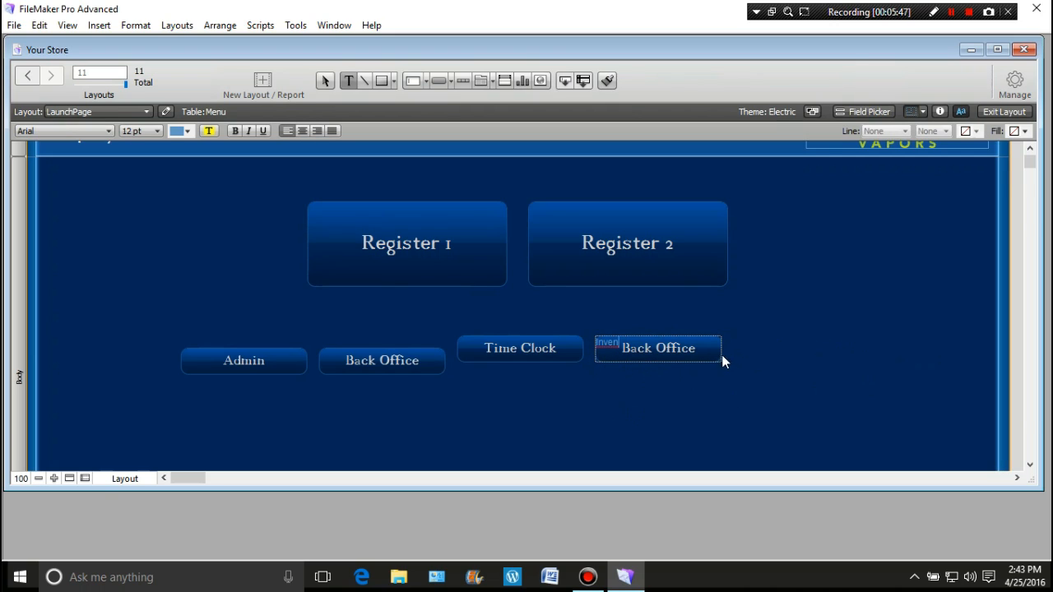
pyautogui.press('BackSpace')
pyautogui.press('BackSpace')
pyautogui.press('BackSpace')
pyautogui.press('BackSpace')
pyautogui.press('BackSpace')
pyautogui.click(718, 410)
pyautogui.click(669, 359)
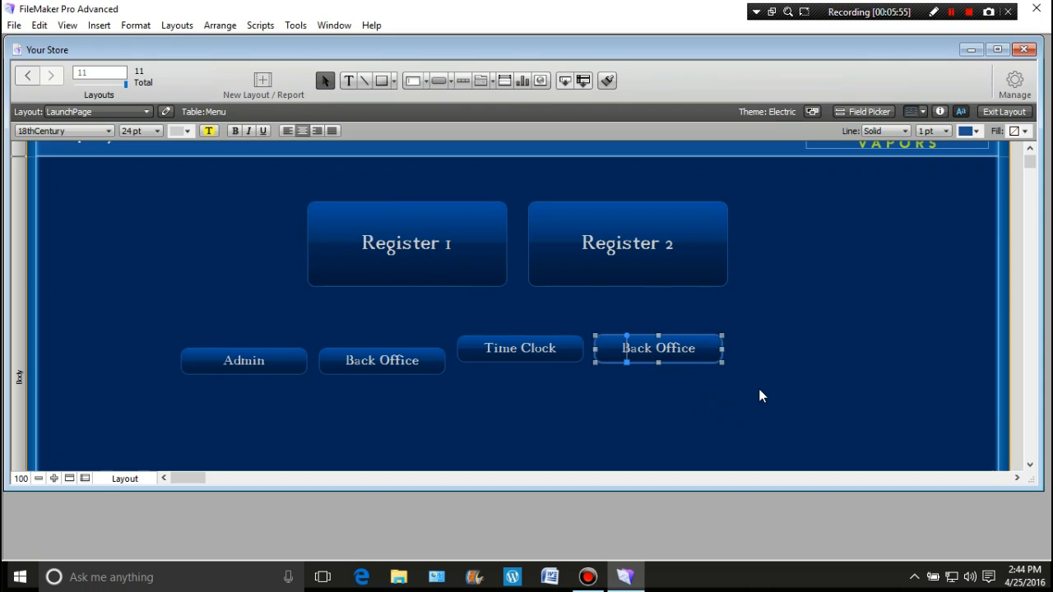
pyautogui.press('Return')
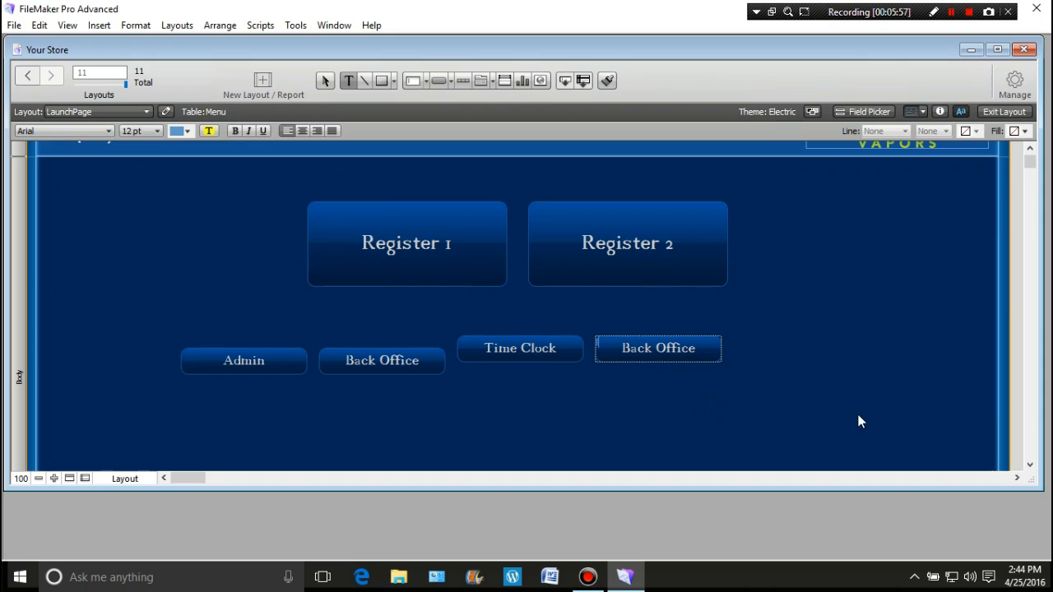
pyautogui.click(636, 350)
pyautogui.doubleClick(607, 344)
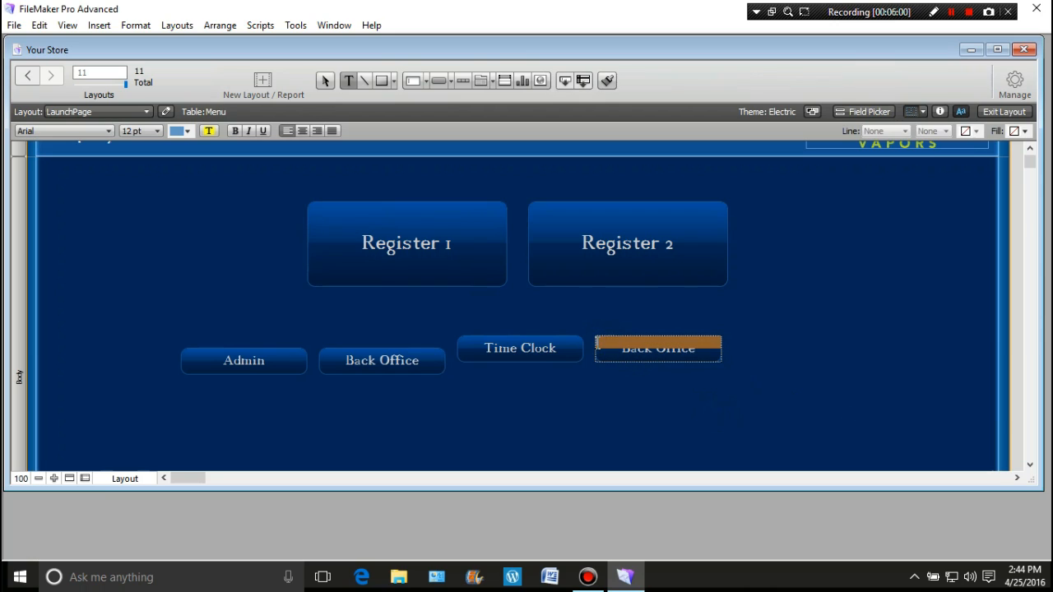
pyautogui.click(598, 348)
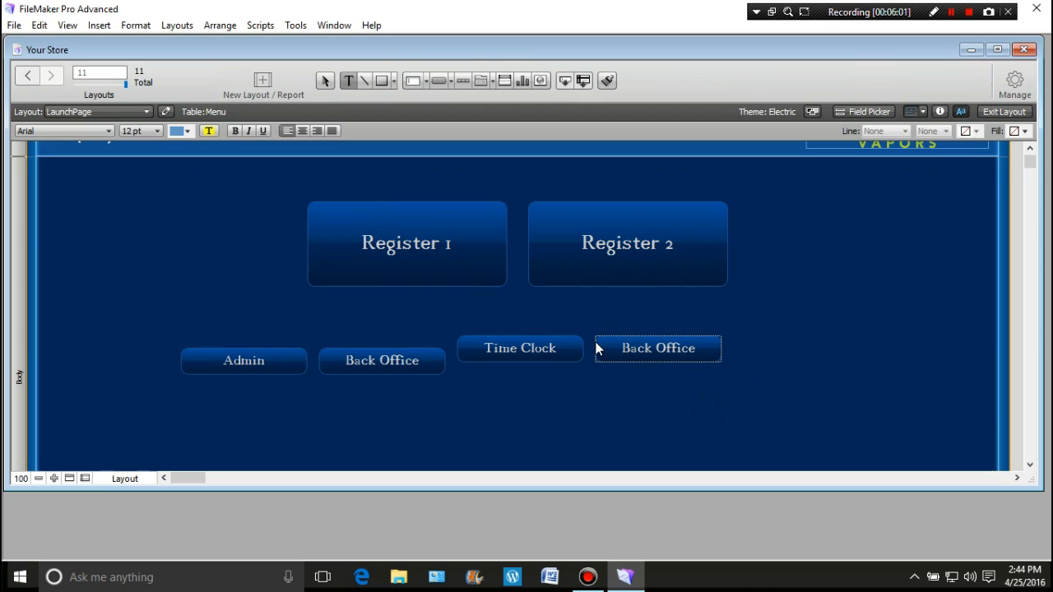
pyautogui.click(649, 348)
pyautogui.click(733, 357)
# Relabel the duplicated "Back Office" button beside "Time Clock" as "Inventory"
pyautogui.click(693, 349)
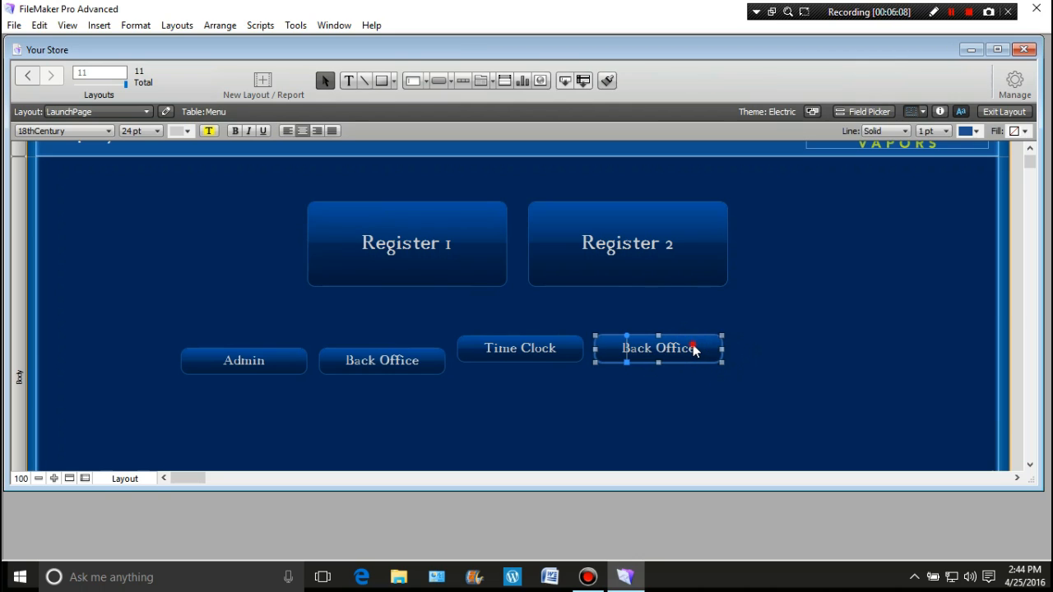
pyautogui.doubleClick(695, 349)
pyautogui.moveTo(826, 420); pyautogui.dragTo(738, 421)
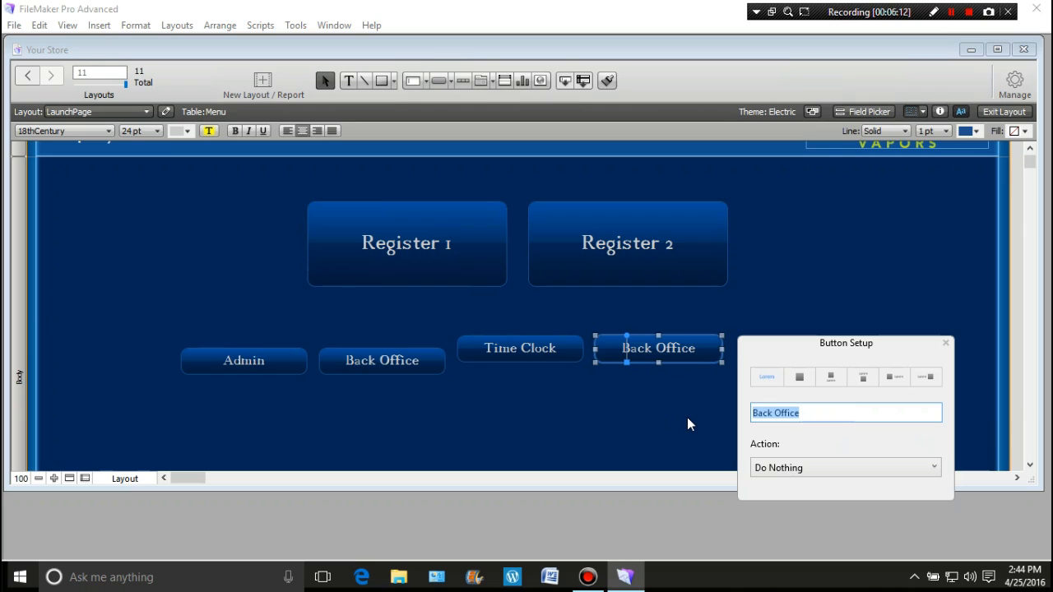
pyautogui.write('Invento')
pyautogui.write('ry')
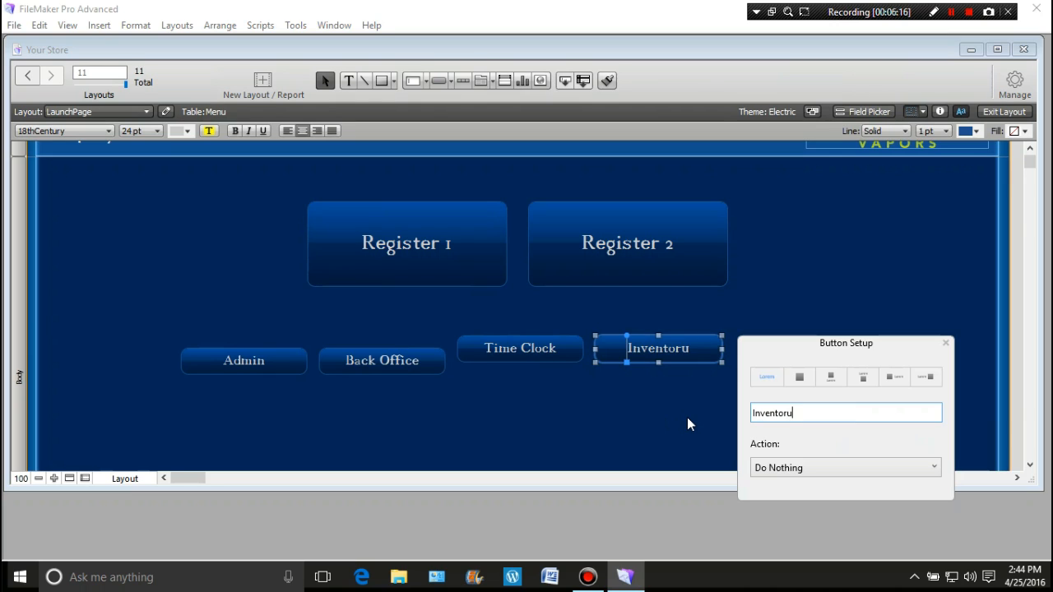
pyautogui.press('BackSpace')
pyautogui.write('y')
pyautogui.click(691, 418)
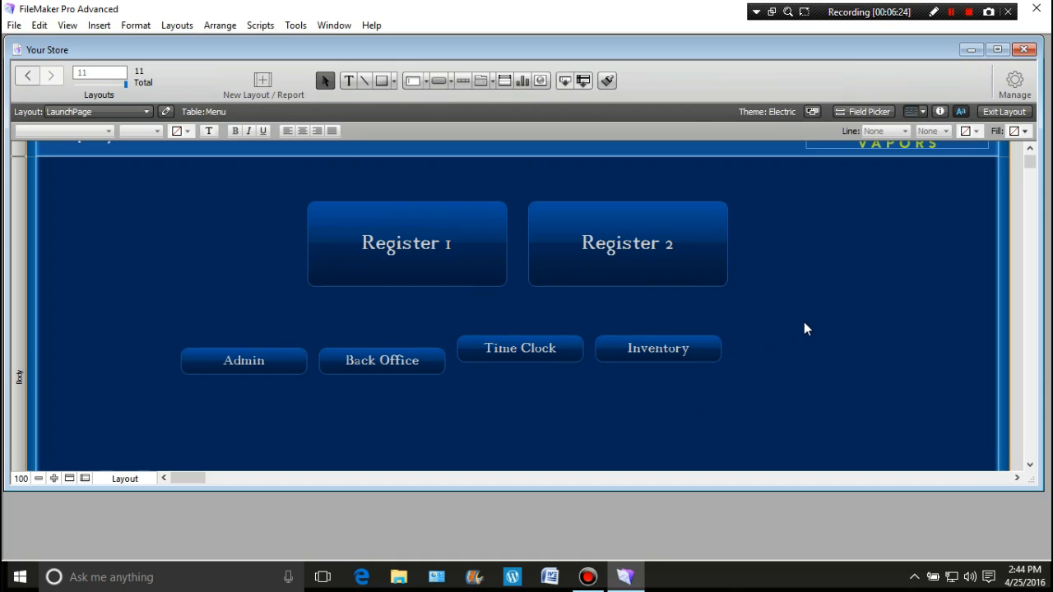
# Change the last gradient stop of the Admin, Back Office, Time Clock and Inventory buttons' fill to light blue
pyautogui.moveTo(789, 325); pyautogui.dragTo(146, 411)
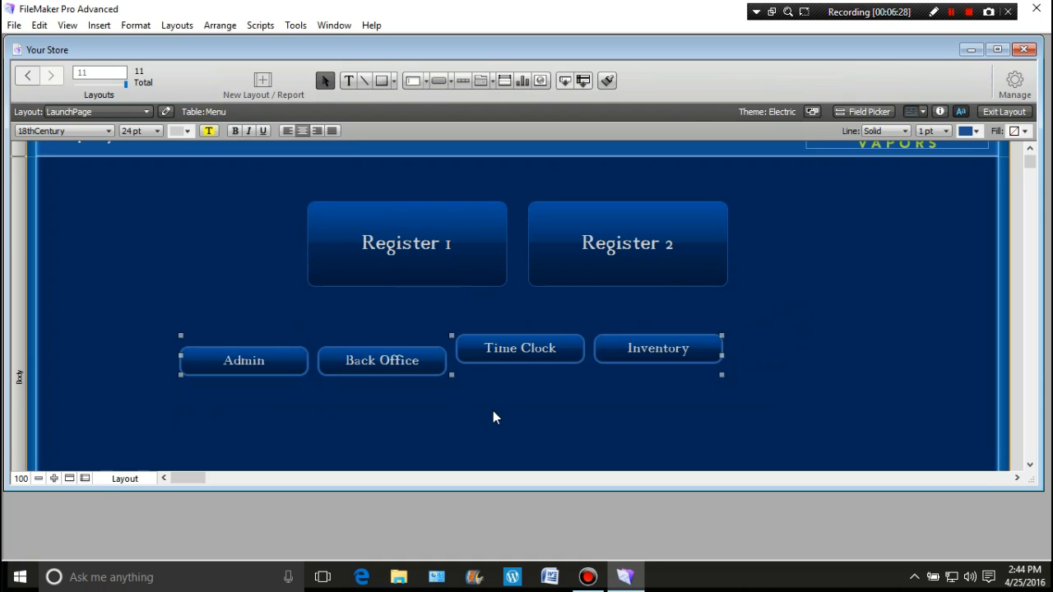
pyautogui.click(940, 112)
pyautogui.moveTo(580, 163); pyautogui.dragTo(976, 145)
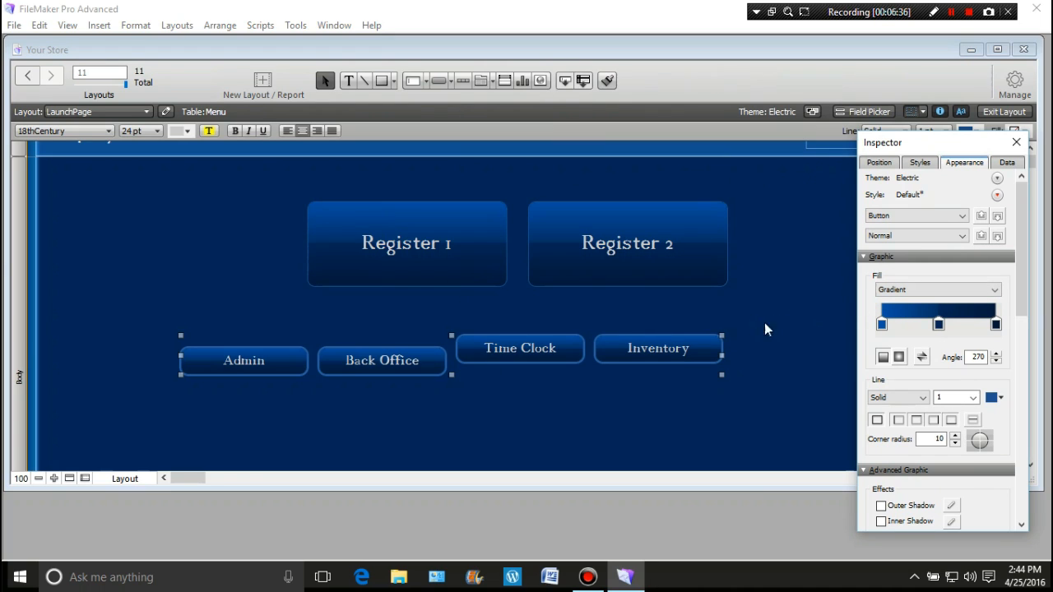
pyautogui.click(996, 323)
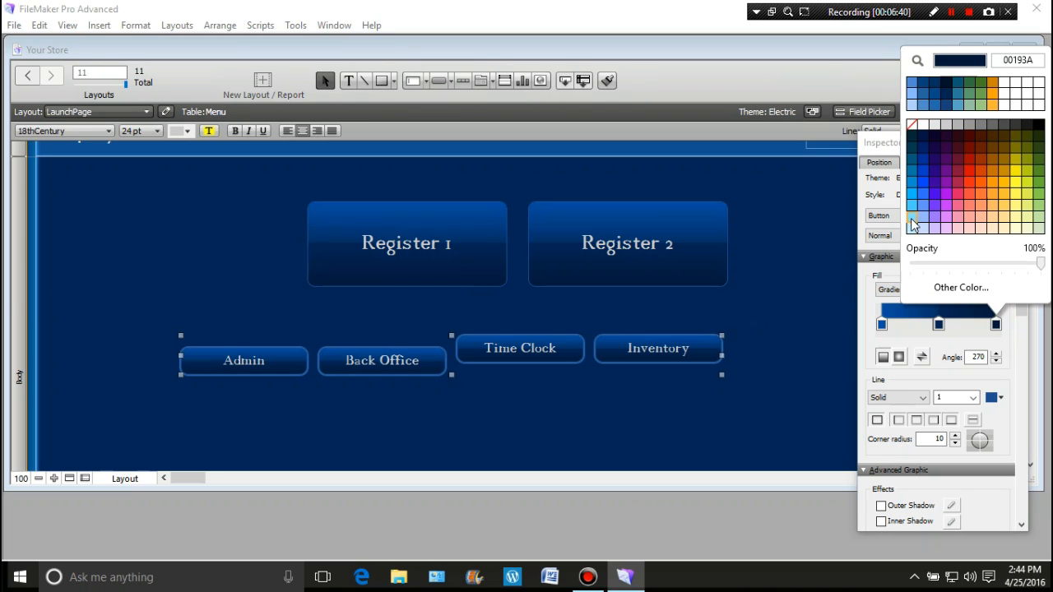
pyautogui.click(911, 219)
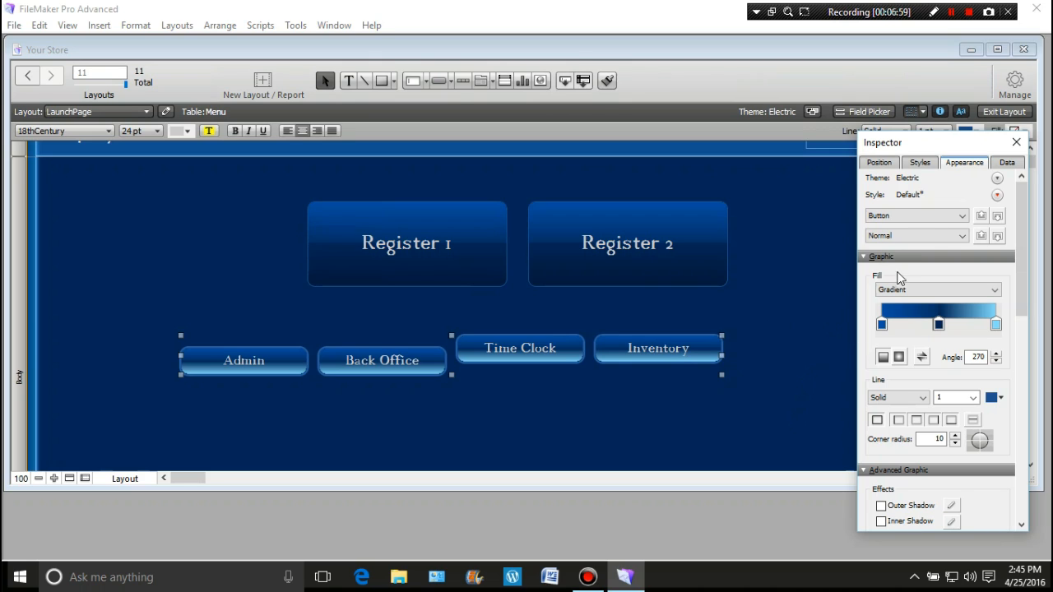
# Align the Admin, Back Office, Time Clock and Inventory buttons on their horizontal centers
pyautogui.click(890, 163)
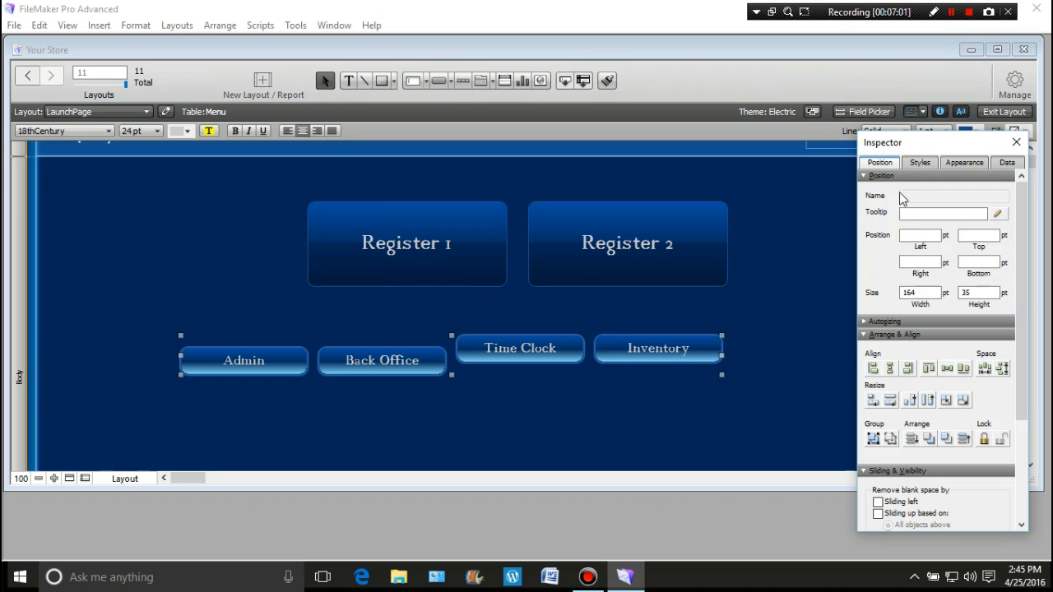
pyautogui.click(946, 369)
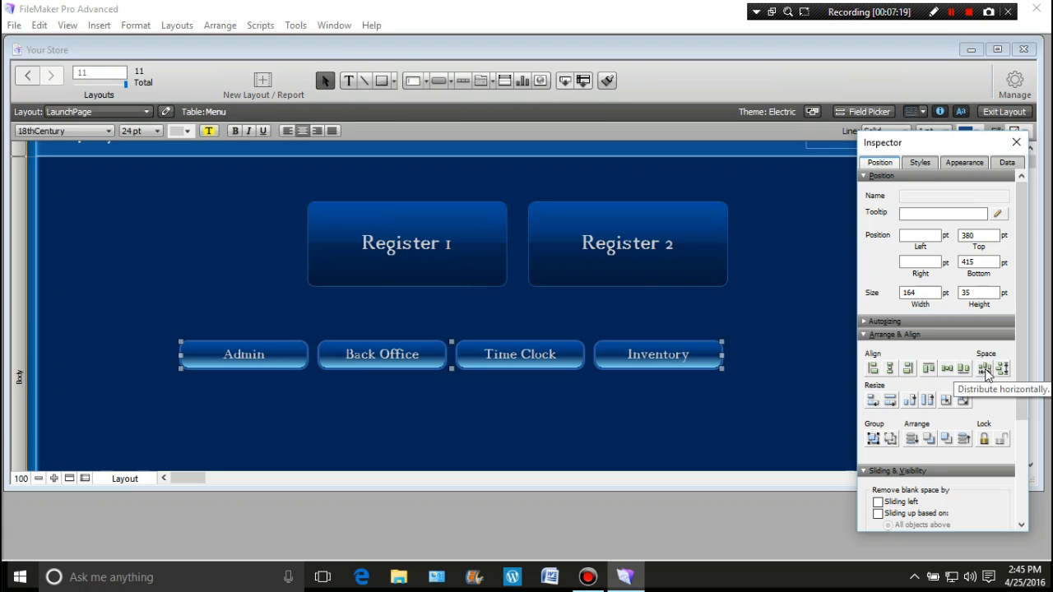
pyautogui.click(969, 12)
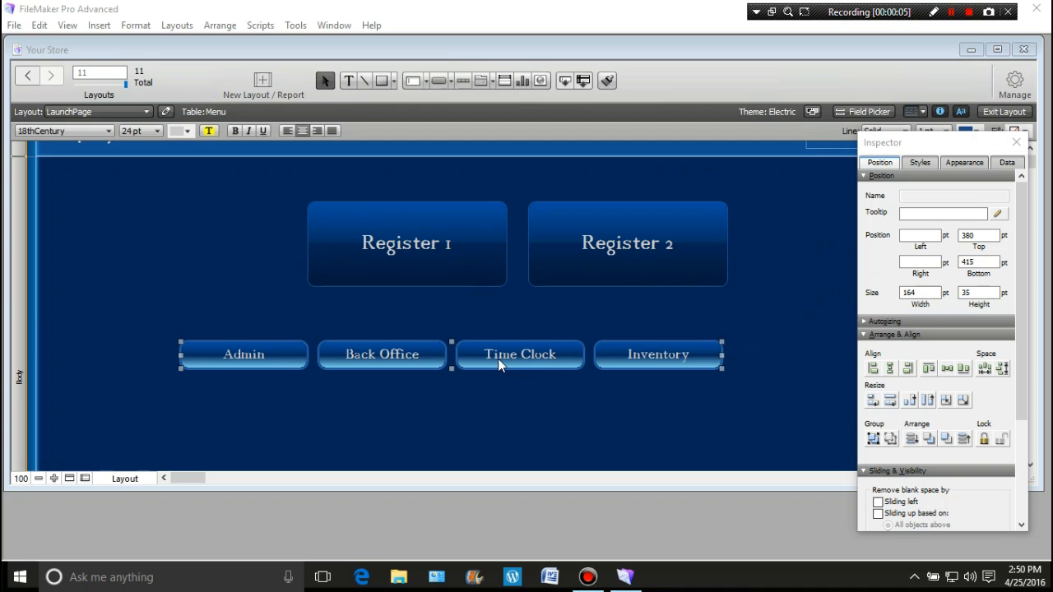
# Widen the four small buttons together, center their row beneath the Register buttons, and close the Inspector
pyautogui.moveTo(724, 354); pyautogui.dragTo(780, 354)
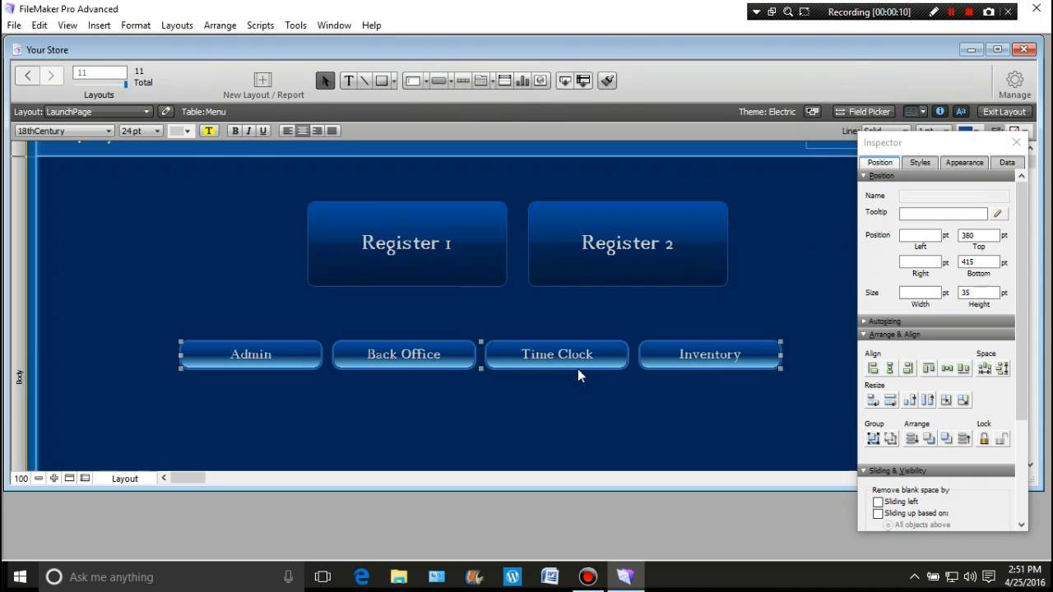
pyautogui.moveTo(561, 354); pyautogui.dragTo(598, 343)
pyautogui.click(586, 421)
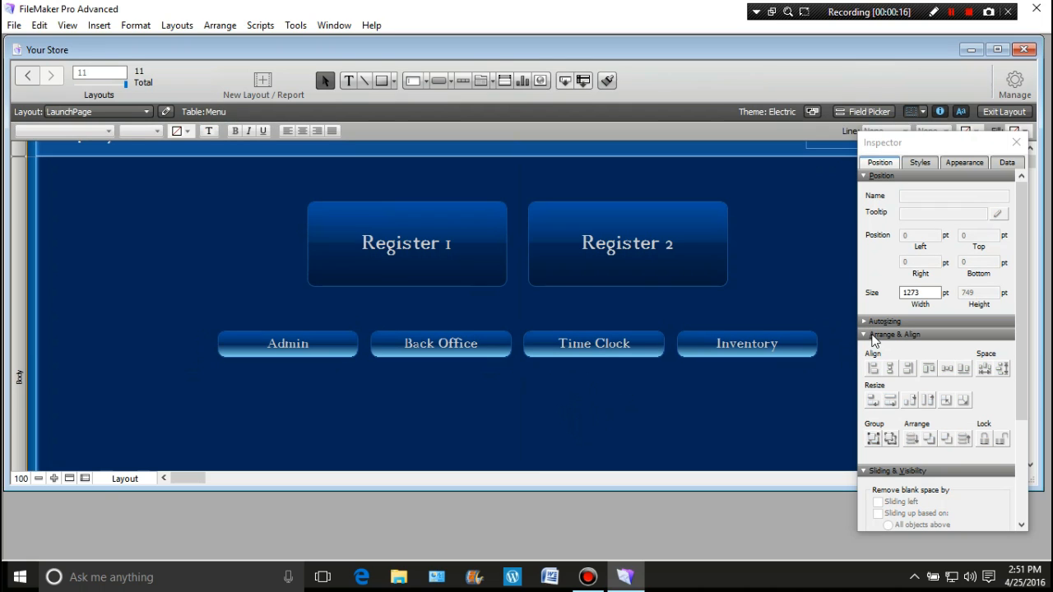
pyautogui.click(1017, 143)
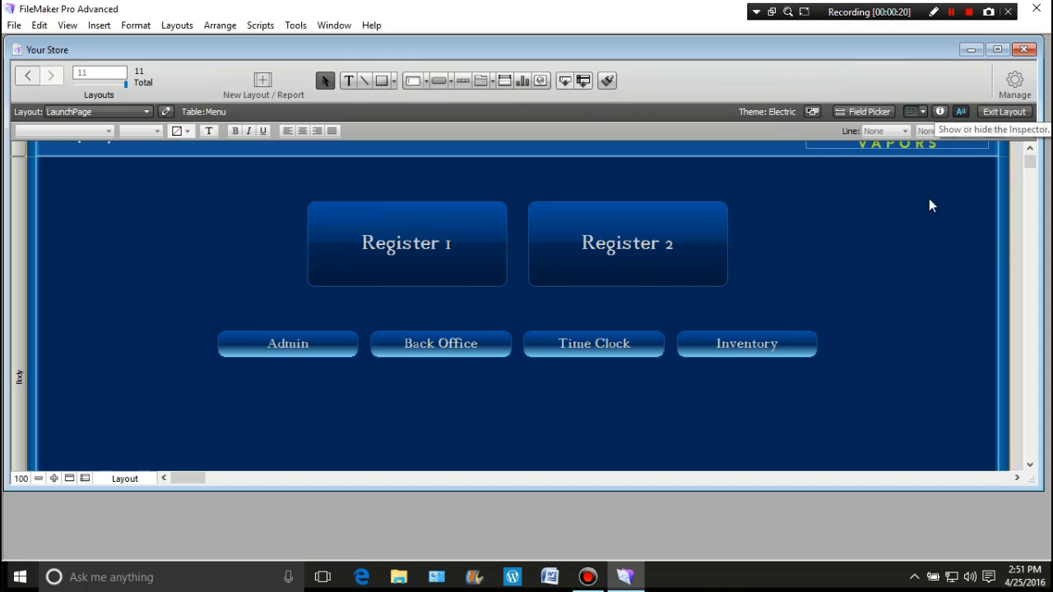
pyautogui.scroll(3, 900, 267)
pyautogui.scroll(-2, 900, 265)
pyautogui.scroll(2, 900, 266)
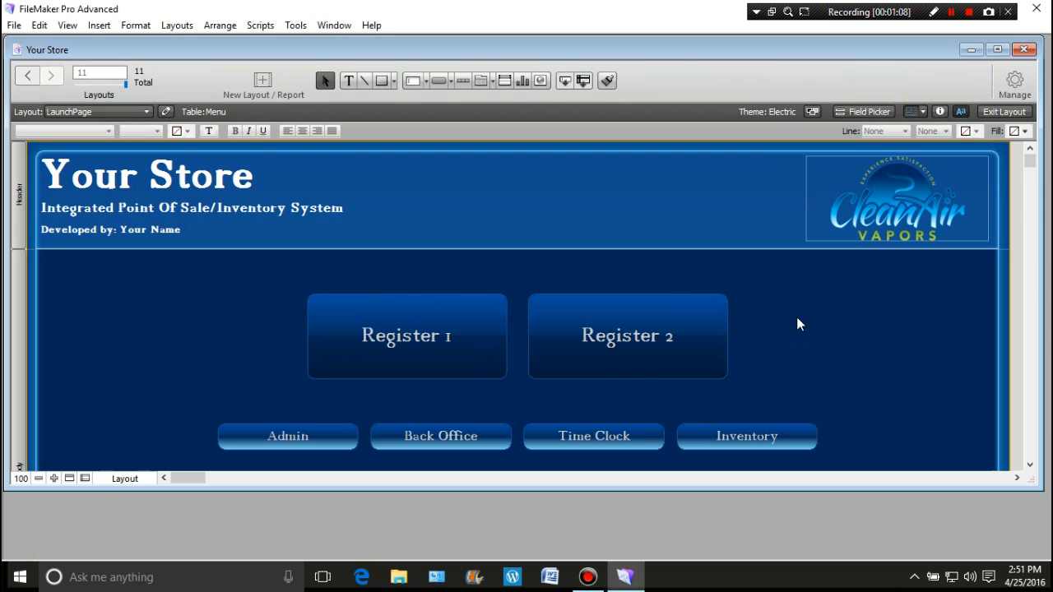
pyautogui.moveTo(796, 317); pyautogui.dragTo(280, 357)
pyautogui.click(387, 335)
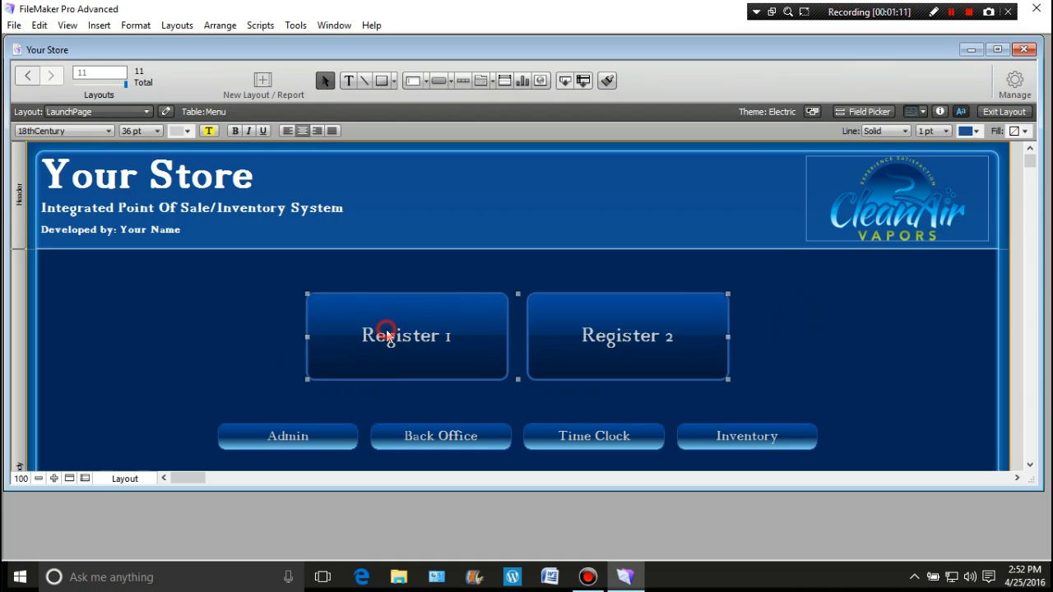
pyautogui.click(864, 332)
# Examine the action choices available in the Register 1 button's setup and leave its action unchanged
pyautogui.click(405, 342)
pyautogui.doubleClick(404, 339)
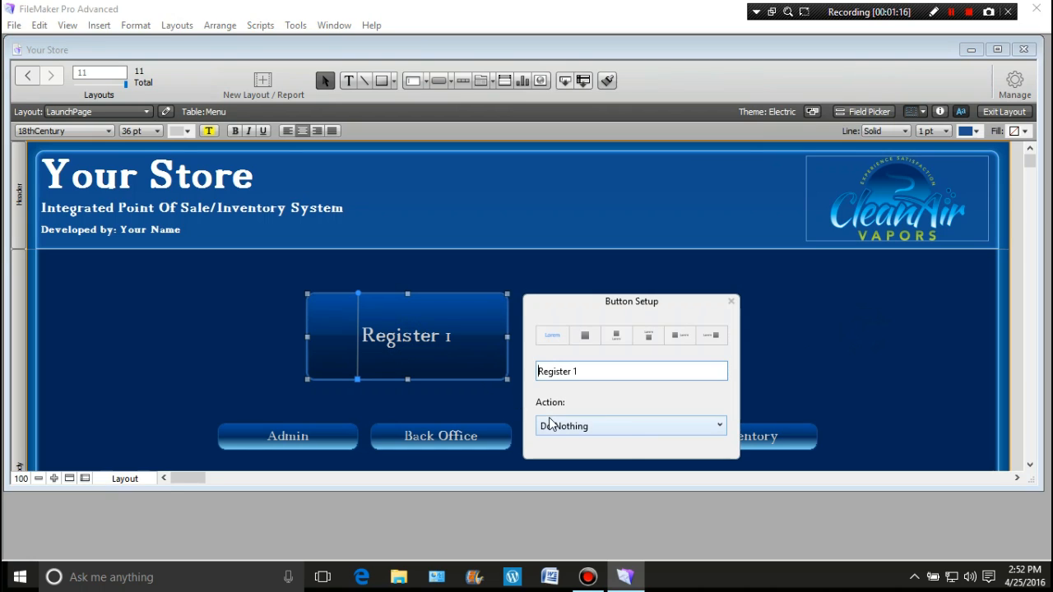
pyautogui.click(720, 426)
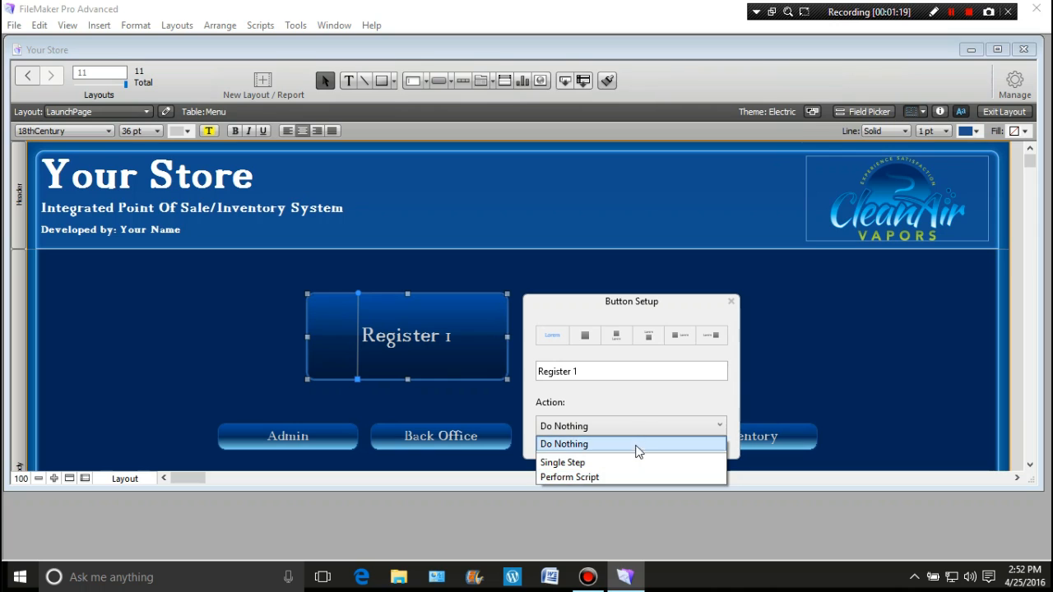
pyautogui.click(575, 304)
pyautogui.click(230, 335)
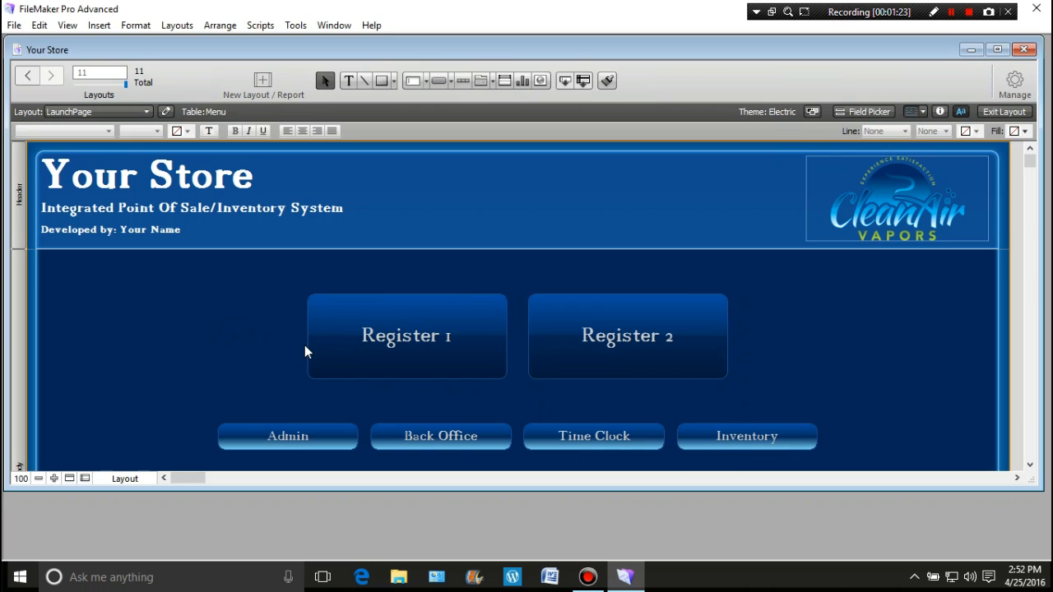
# Duplicate the LaunchPage layout and switch to LaunchPage Copy for editing
pyautogui.click(1014, 90)
pyautogui.click(983, 161)
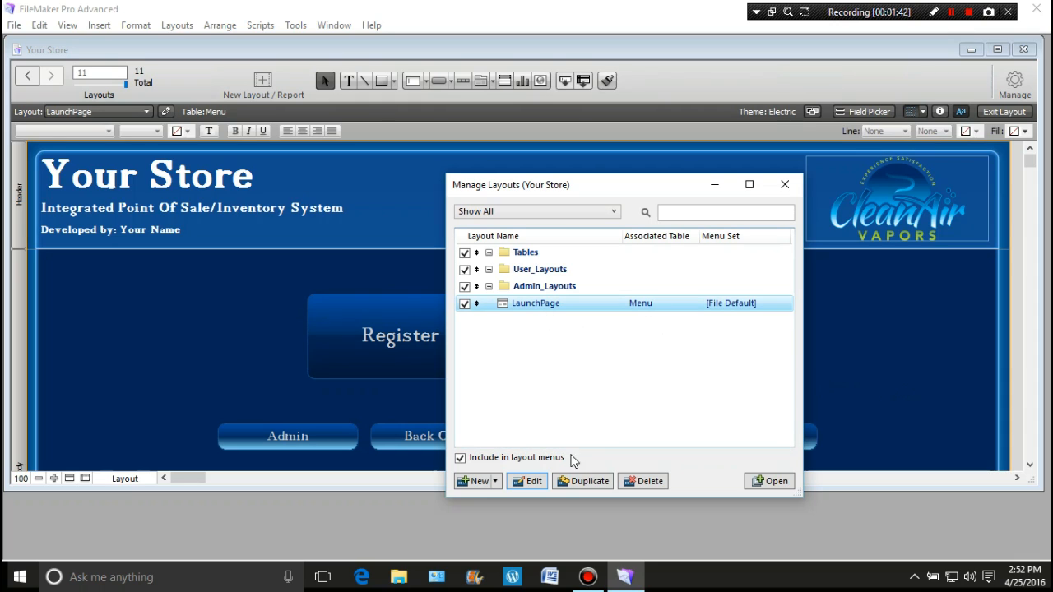
pyautogui.click(582, 484)
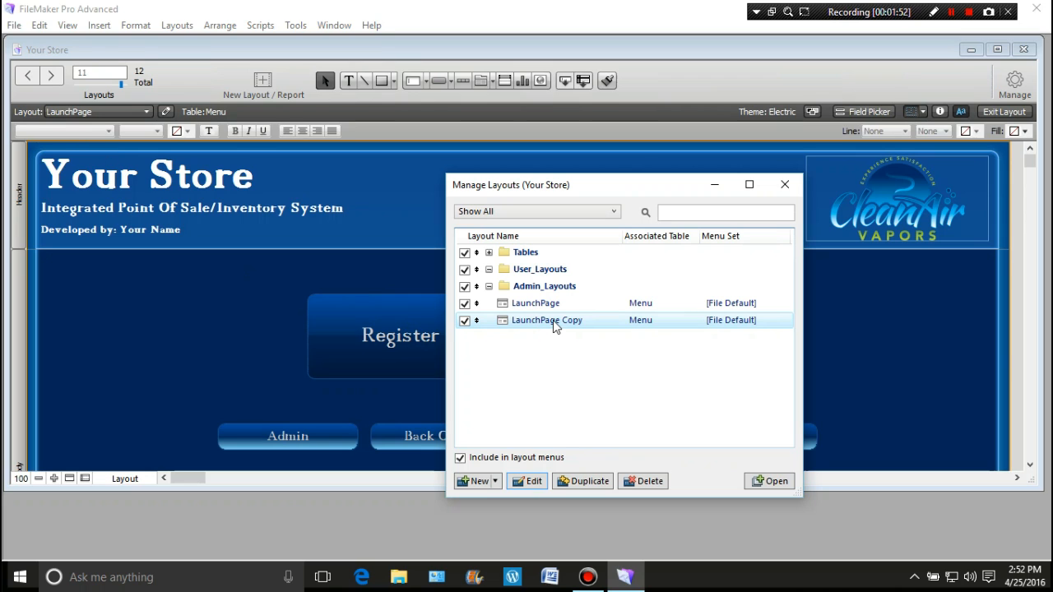
pyautogui.click(785, 184)
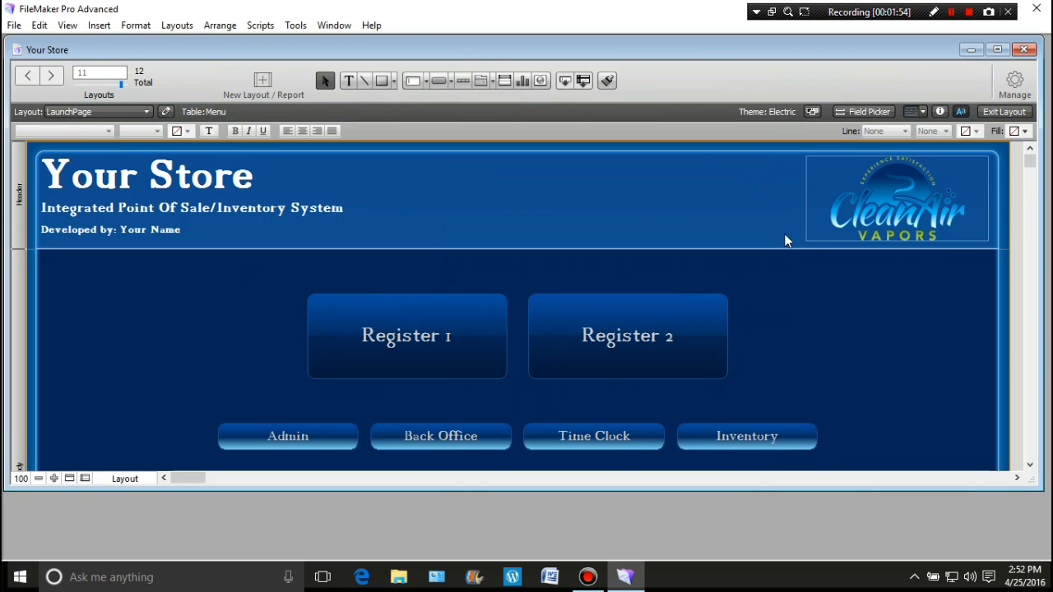
pyautogui.click(146, 112)
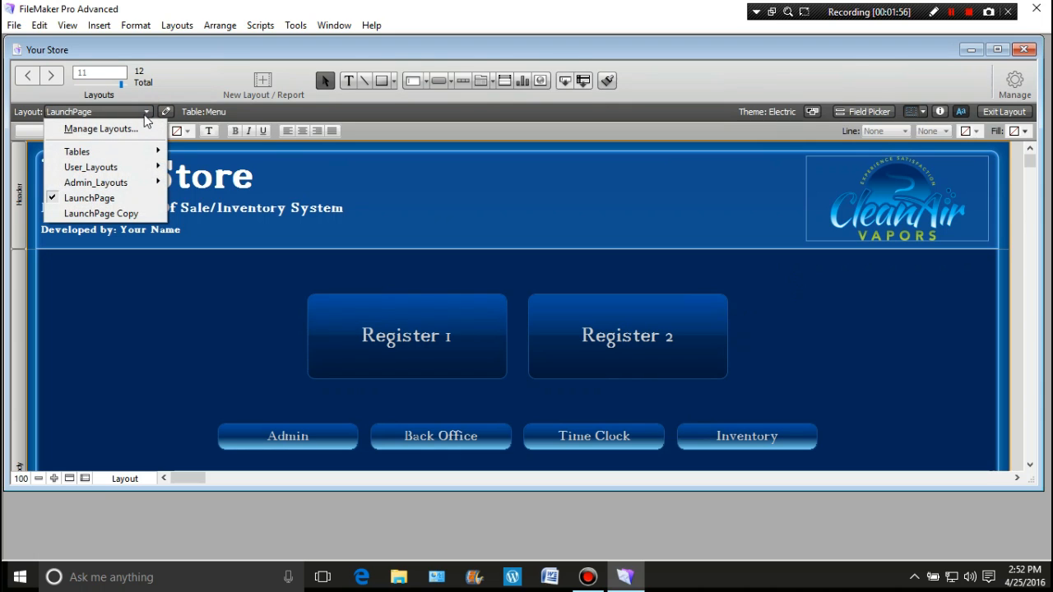
pyautogui.click(136, 213)
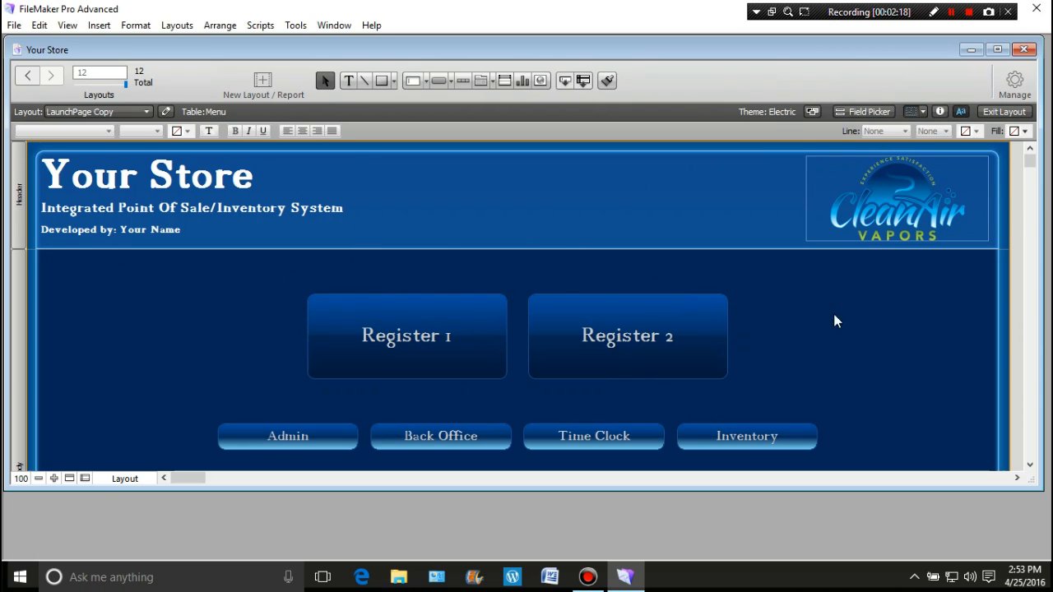
# Delete the Admin, Back Office, Time Clock and Inventory buttons from the LaunchPage Copy layout
pyautogui.scroll(-3, 858, 320)
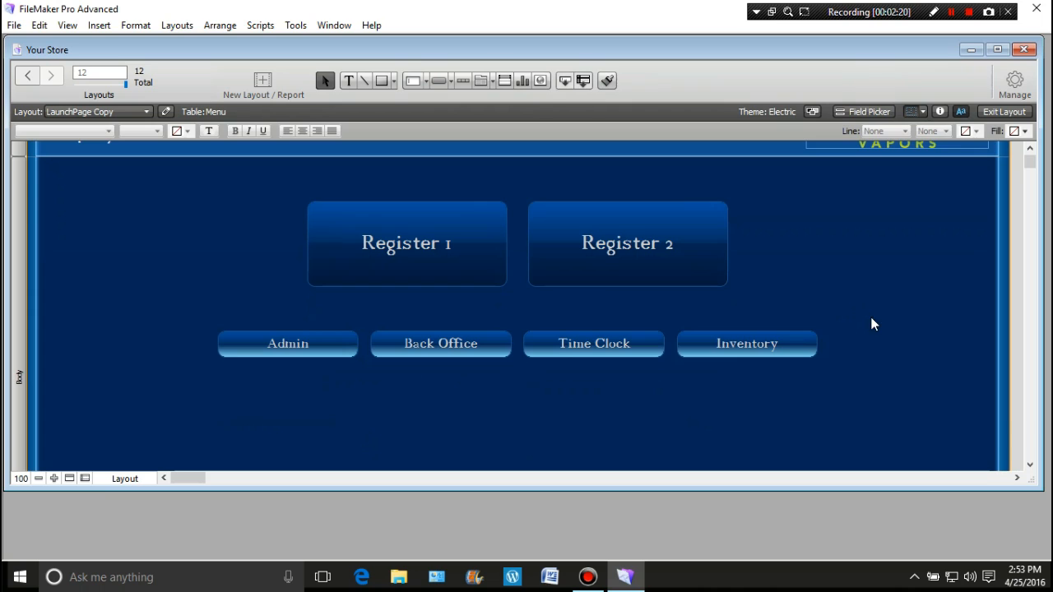
pyautogui.moveTo(870, 317); pyautogui.dragTo(731, 344)
pyautogui.moveTo(555, 360); pyautogui.dragTo(180, 380)
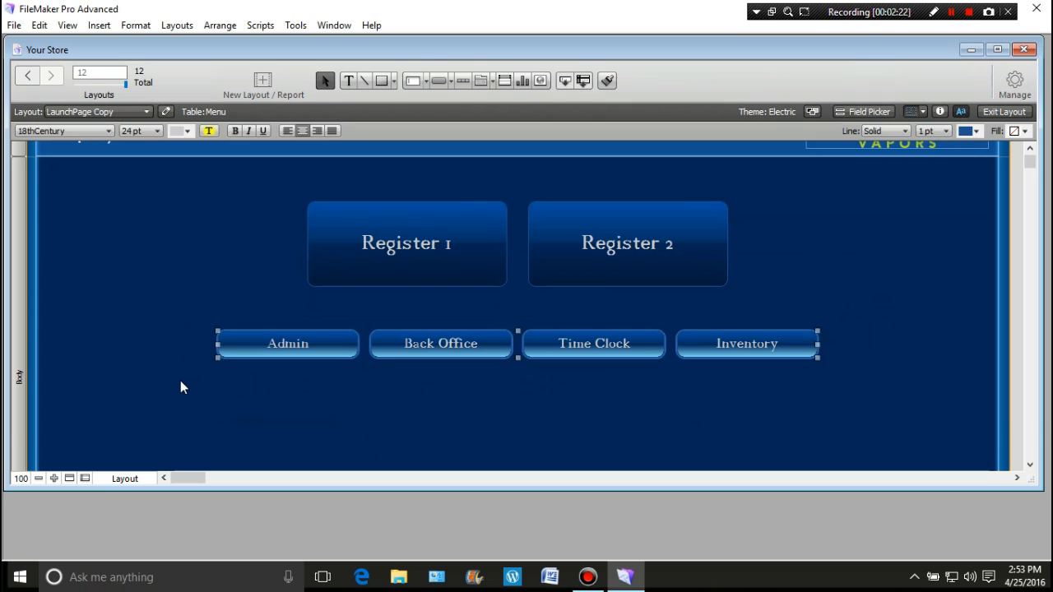
pyautogui.press('Delete')
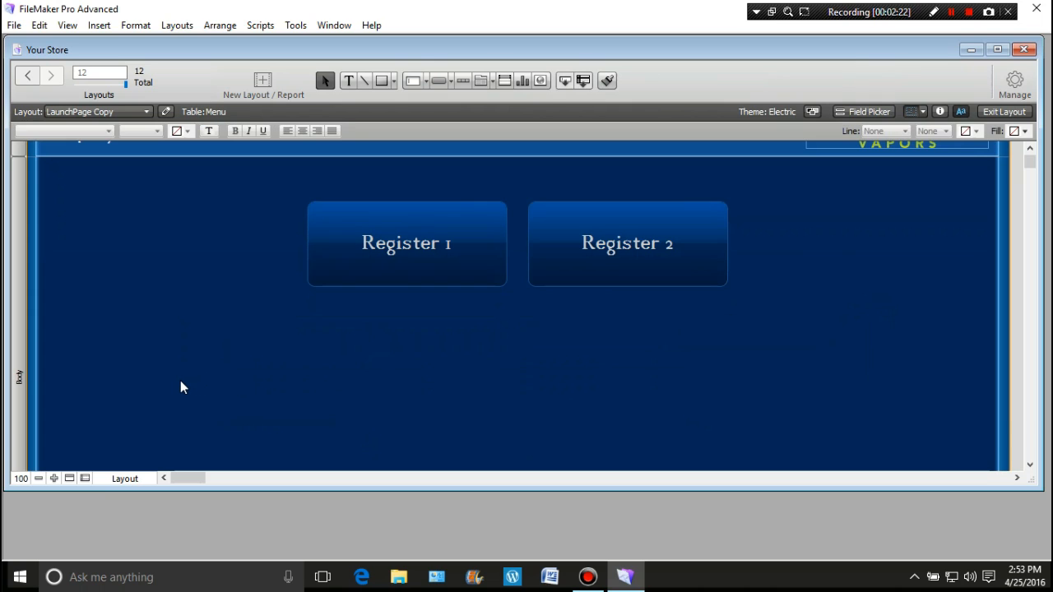
pyautogui.moveTo(255, 185); pyautogui.dragTo(873, 344)
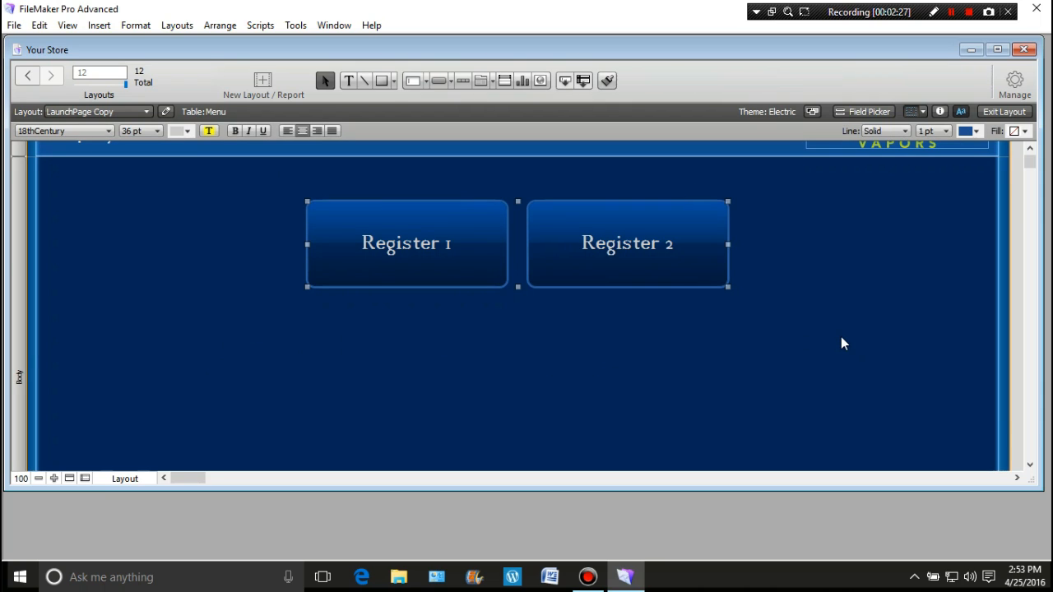
pyautogui.rightClick(680, 273)
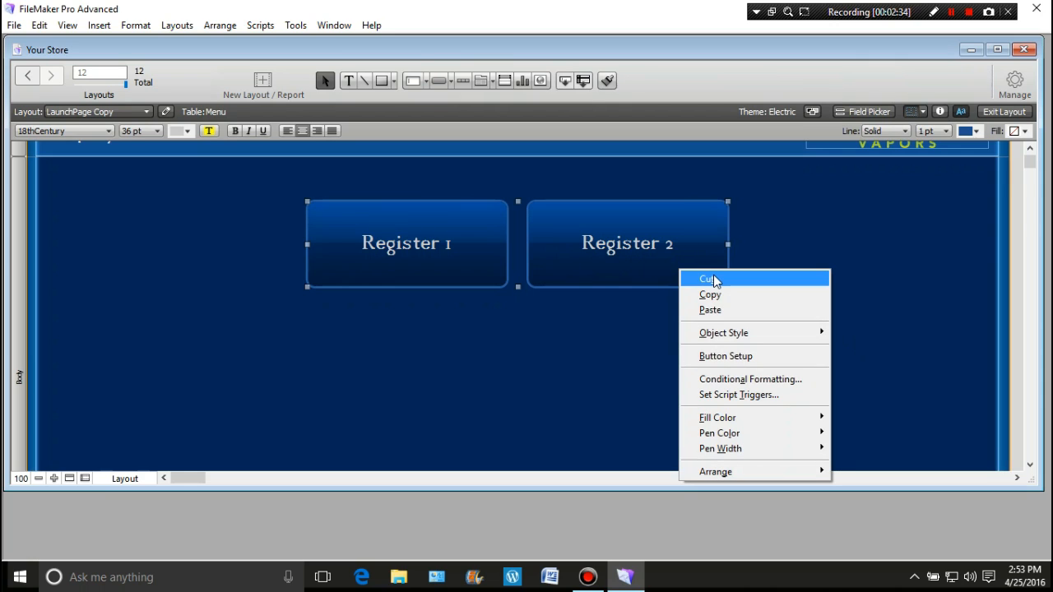
pyautogui.click(635, 362)
# Narrow the Register 1 and Register 2 buttons together and place a copy of the pair beside them in the same row
pyautogui.scroll(3, 653, 330)
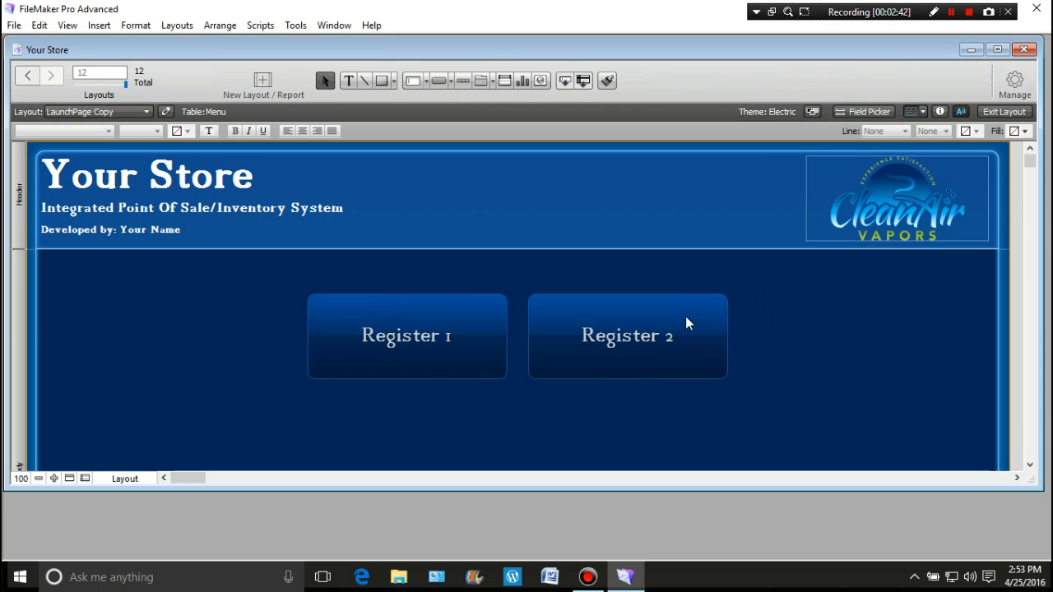
pyautogui.moveTo(757, 280); pyautogui.dragTo(287, 400)
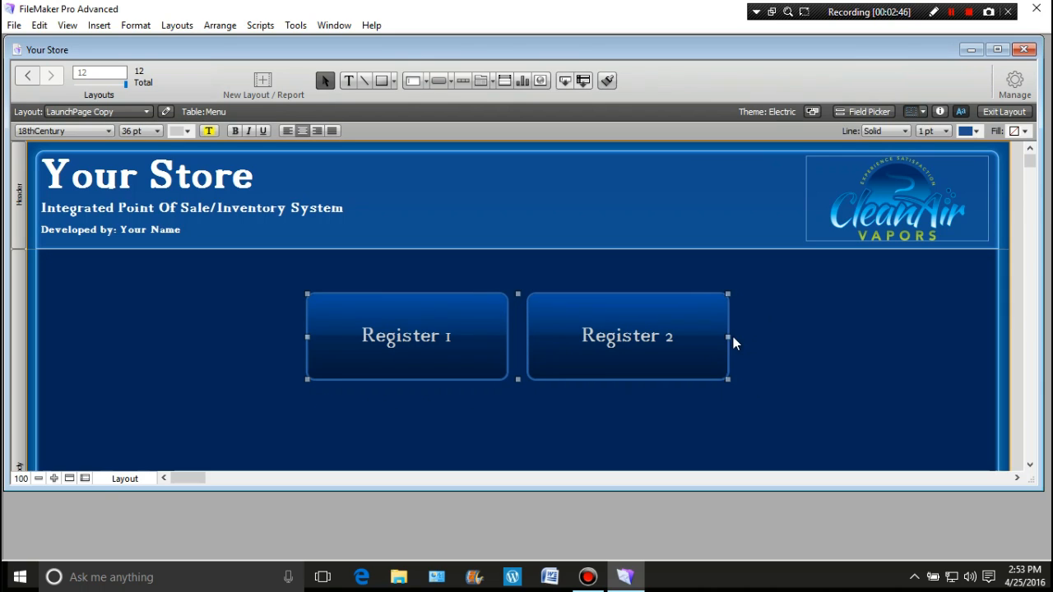
pyautogui.moveTo(728, 337); pyautogui.dragTo(609, 349)
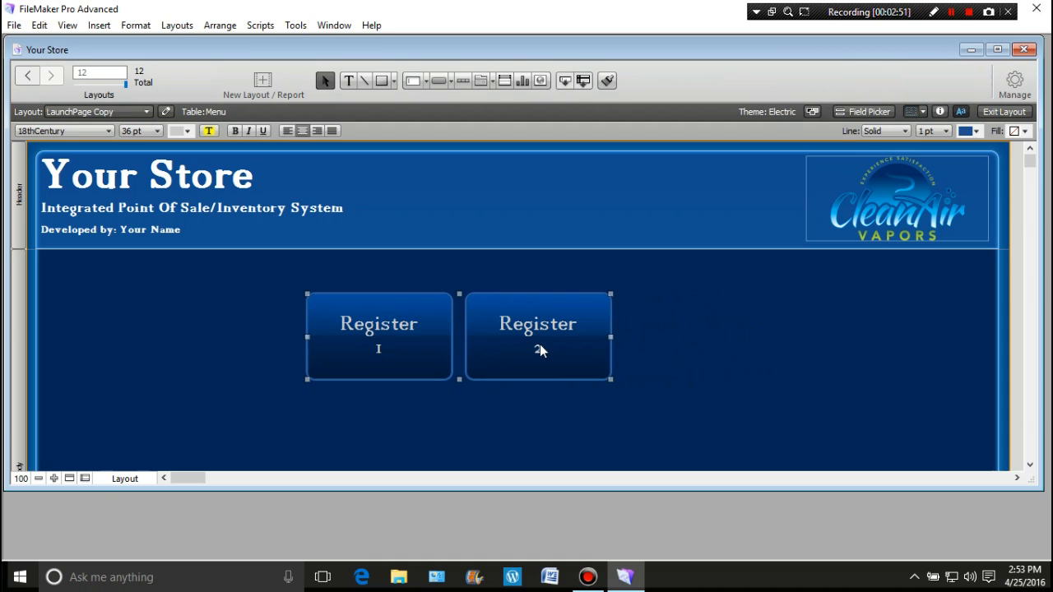
pyautogui.moveTo(537, 329); pyautogui.dragTo(855, 335)
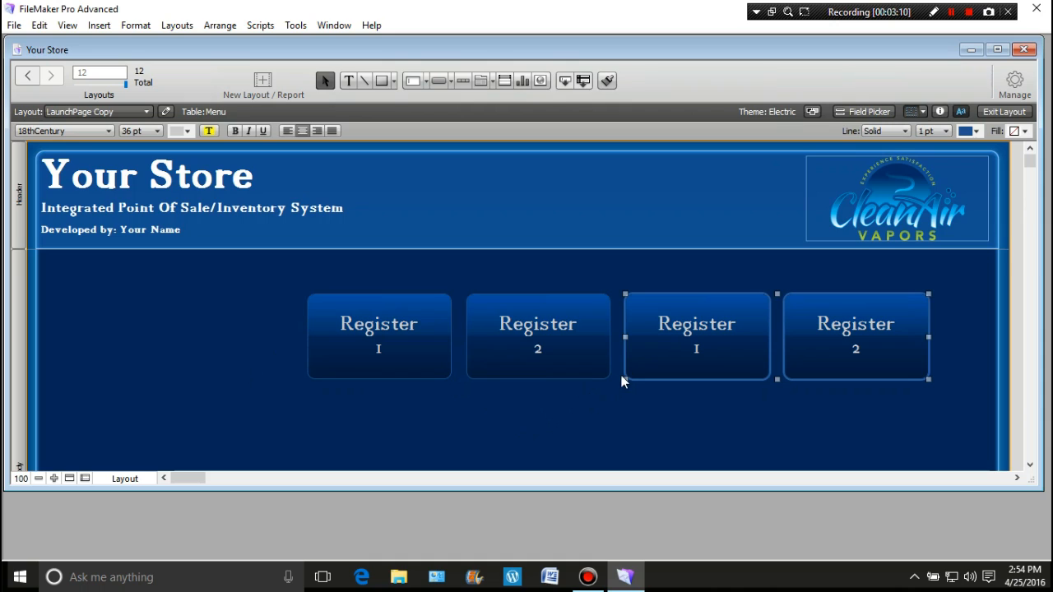
# Copy the original Register pair once more and arrange all three pairs in one evenly spaced row of six buttons
pyautogui.moveTo(291, 283); pyautogui.dragTo(596, 393)
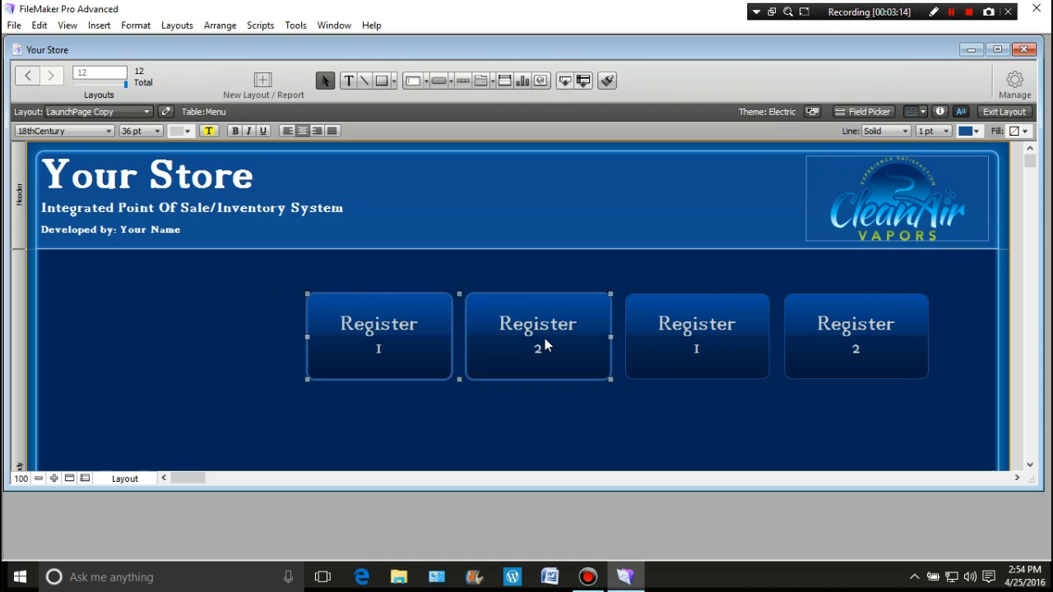
pyautogui.moveTo(544, 338); pyautogui.dragTo(305, 434)
pyautogui.moveTo(263, 288); pyautogui.dragTo(922, 384)
pyautogui.moveTo(706, 353); pyautogui.dragTo(756, 346)
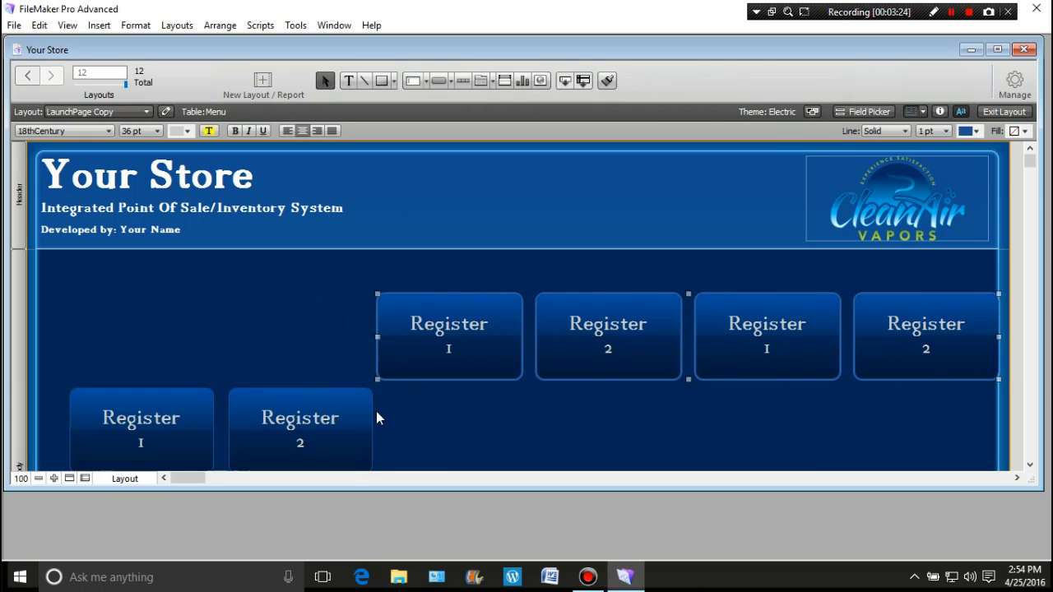
pyautogui.click(302, 428)
pyautogui.moveTo(85, 353); pyautogui.dragTo(278, 333)
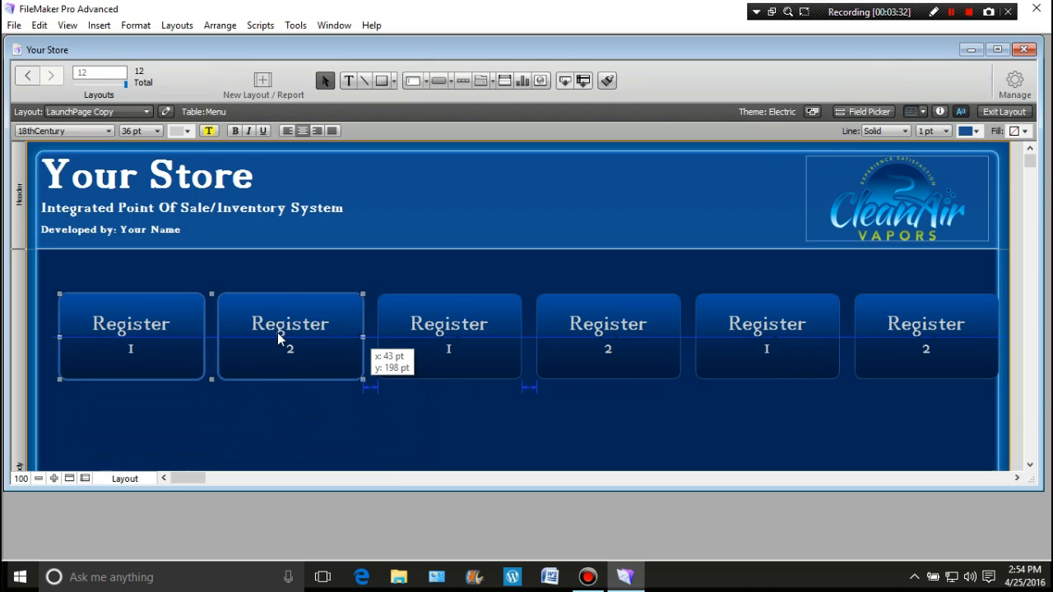
pyautogui.moveTo(277, 333); pyautogui.dragTo(278, 332)
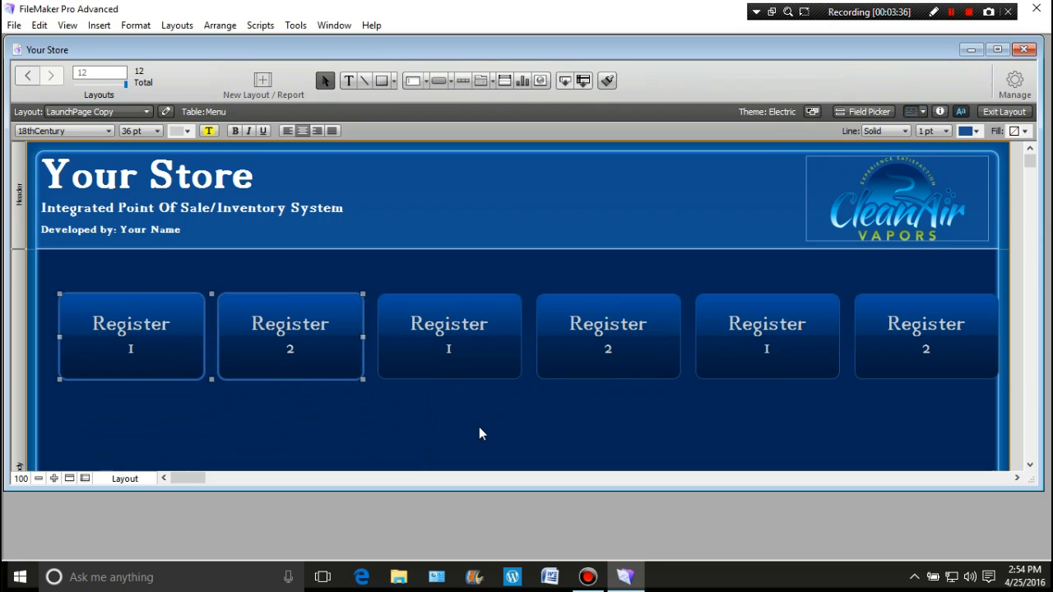
# Narrow all six Register buttons together and center their row beneath the header
pyautogui.moveTo(44, 274); pyautogui.dragTo(1012, 398)
pyautogui.moveTo(997, 336); pyautogui.dragTo(926, 337)
pyautogui.moveTo(526, 333); pyautogui.dragTo(551, 326)
pyautogui.click(496, 412)
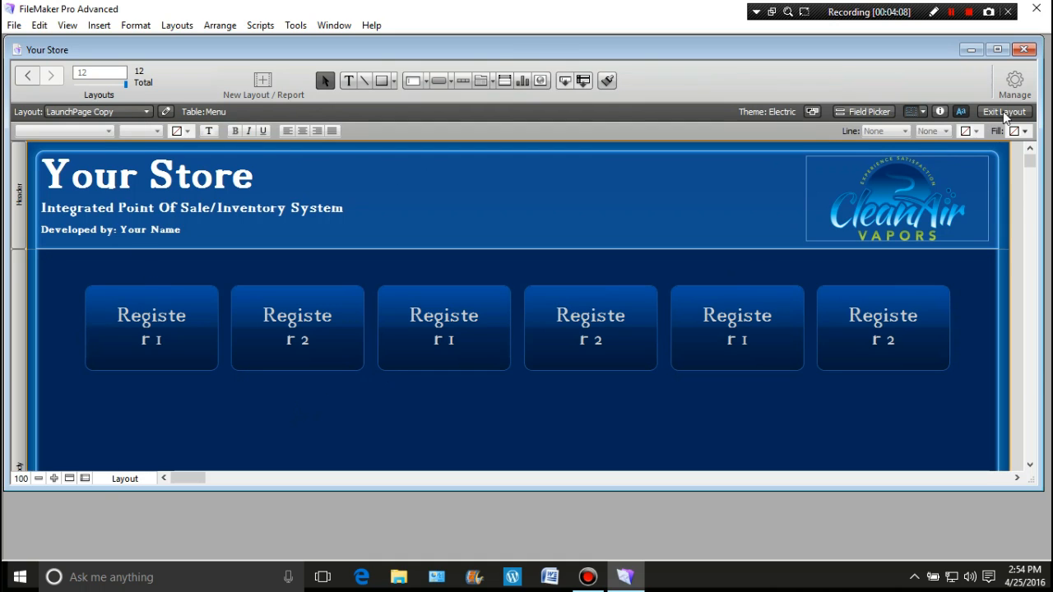
# Rename the LaunchPage Copy layout as MenuOne in its layout setup
pyautogui.click(1017, 84)
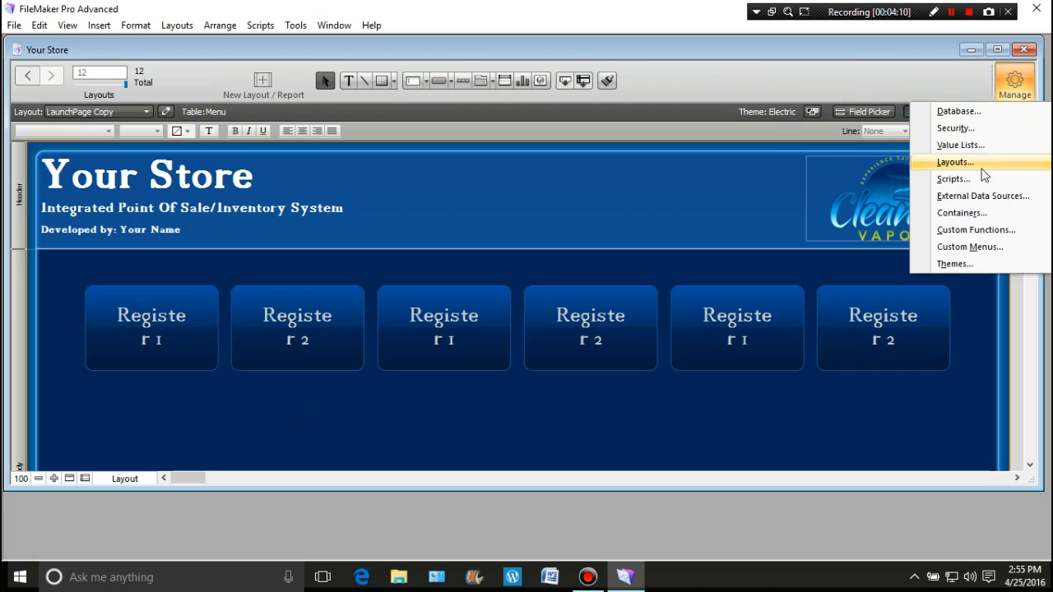
pyautogui.click(982, 163)
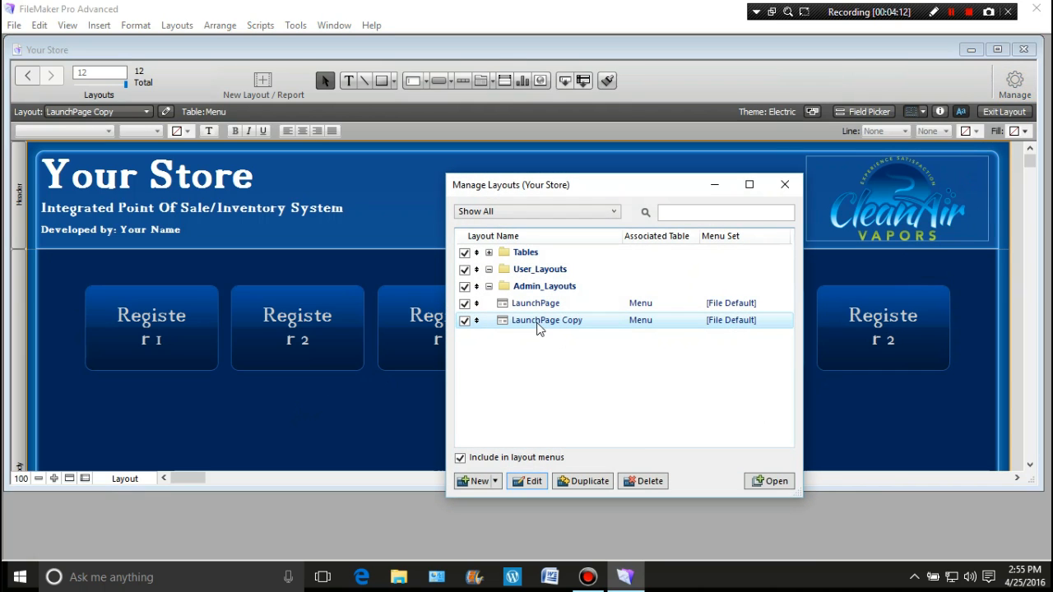
pyautogui.click(535, 326)
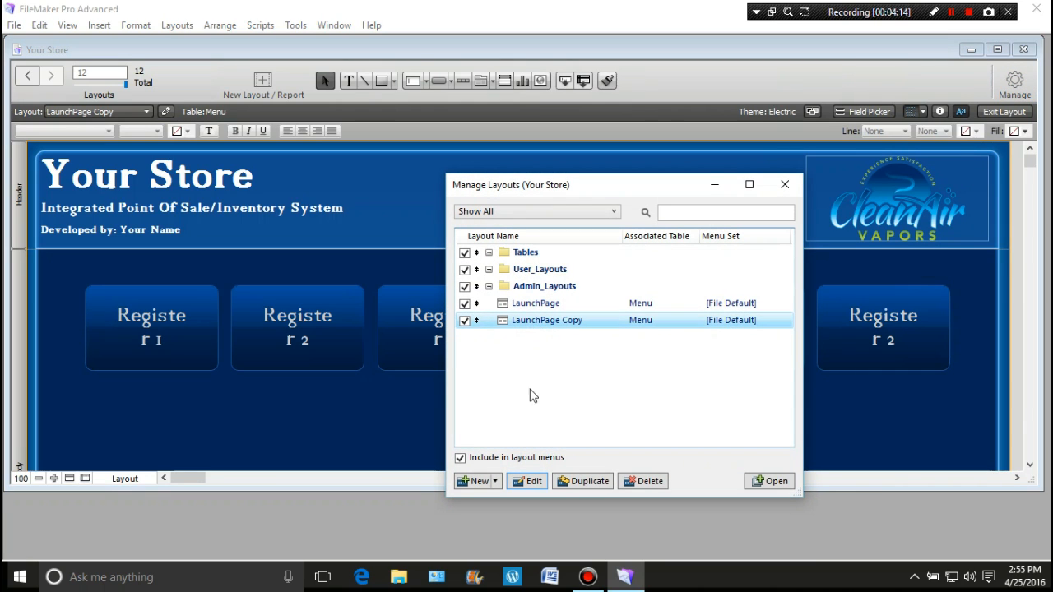
pyautogui.click(531, 482)
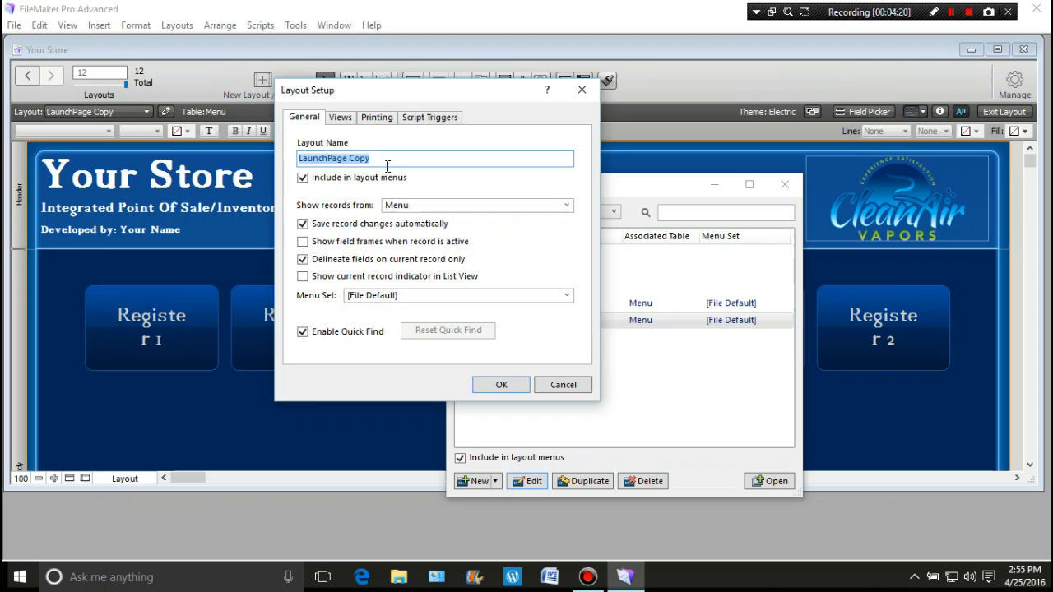
pyautogui.moveTo(383, 160); pyautogui.dragTo(294, 167)
pyautogui.write('Menu')
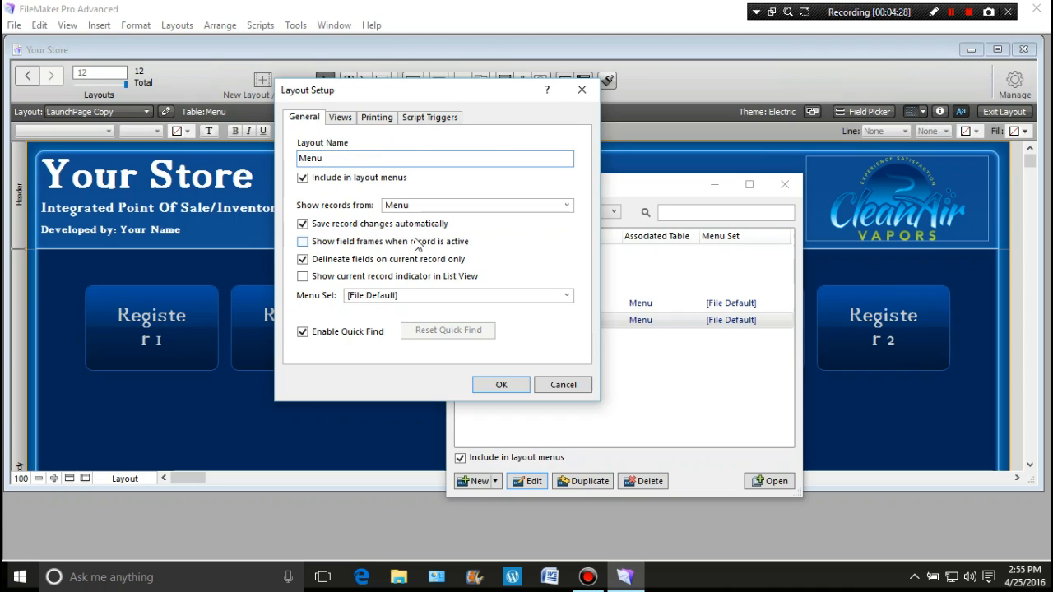
pyautogui.write('One')
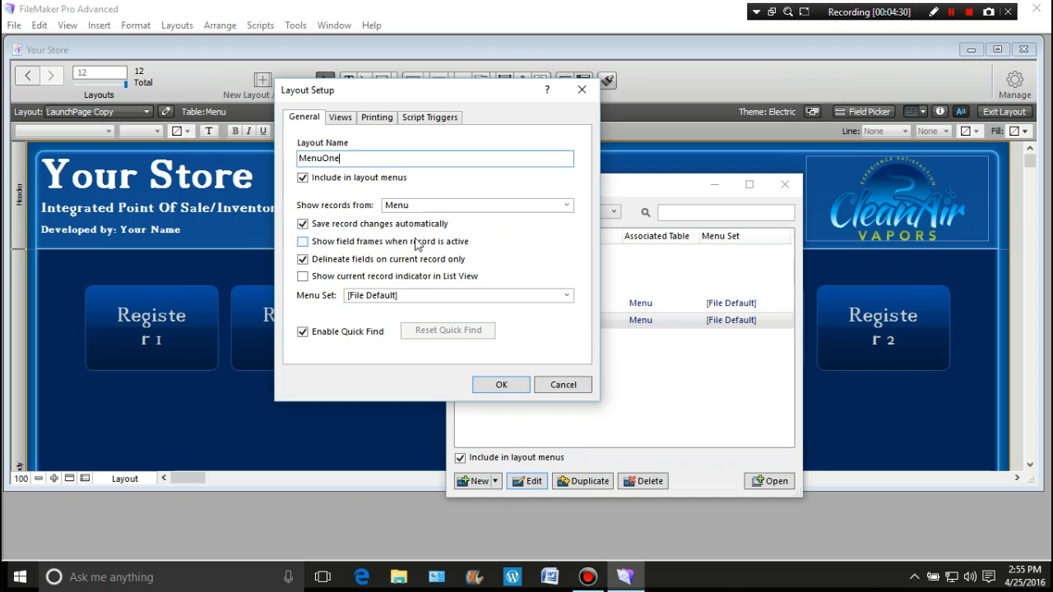